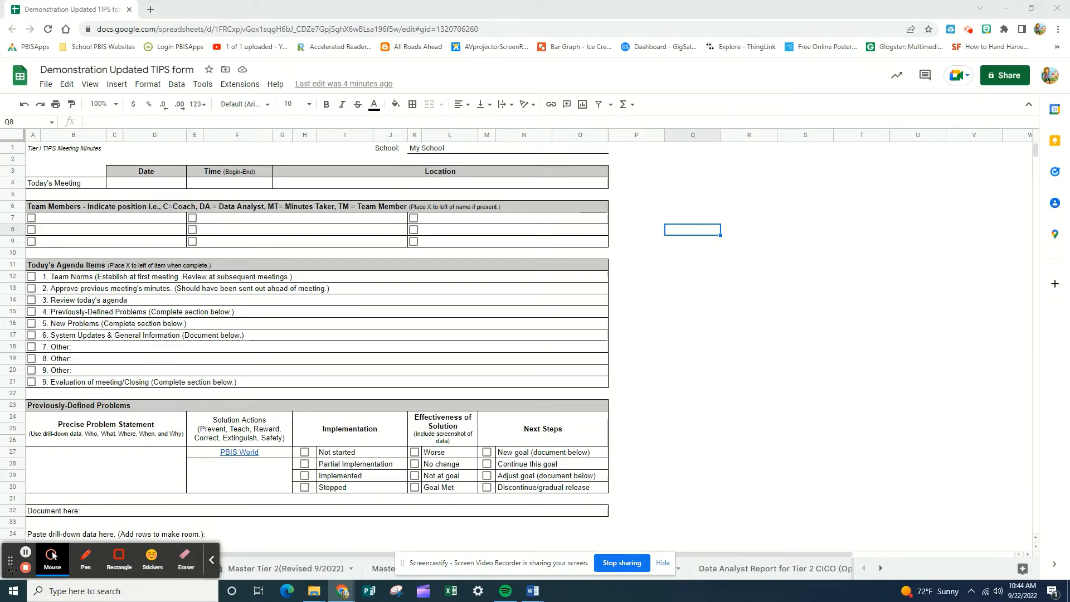
{"action": "left_click_drag", "start_coordinate": [10, 561], "coordinate": [860, 477]}
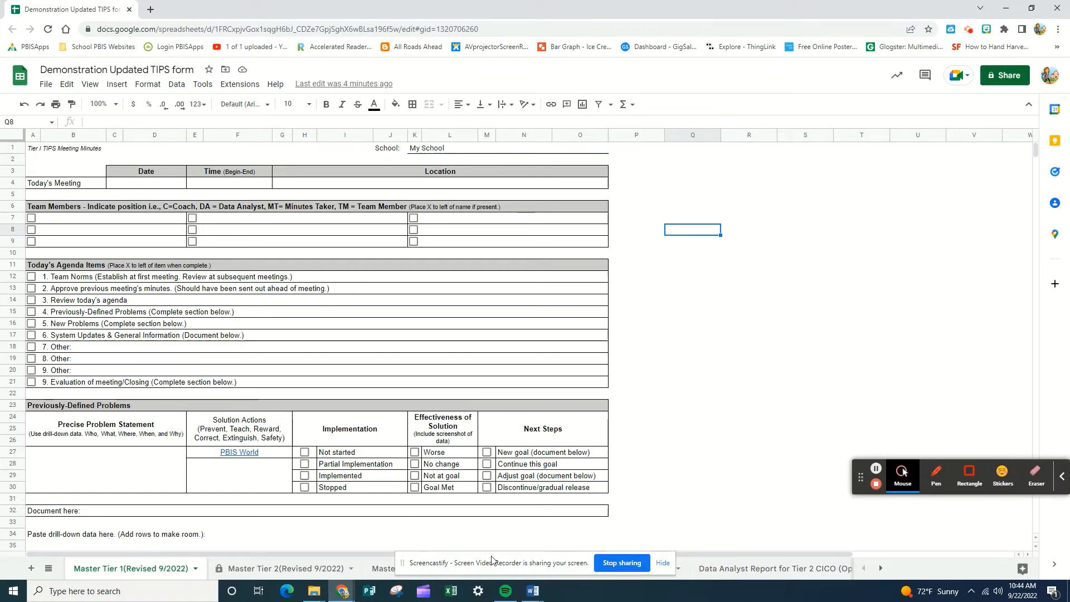
{"action": "left_click_drag", "start_coordinate": [491, 563], "coordinate": [890, 529]}
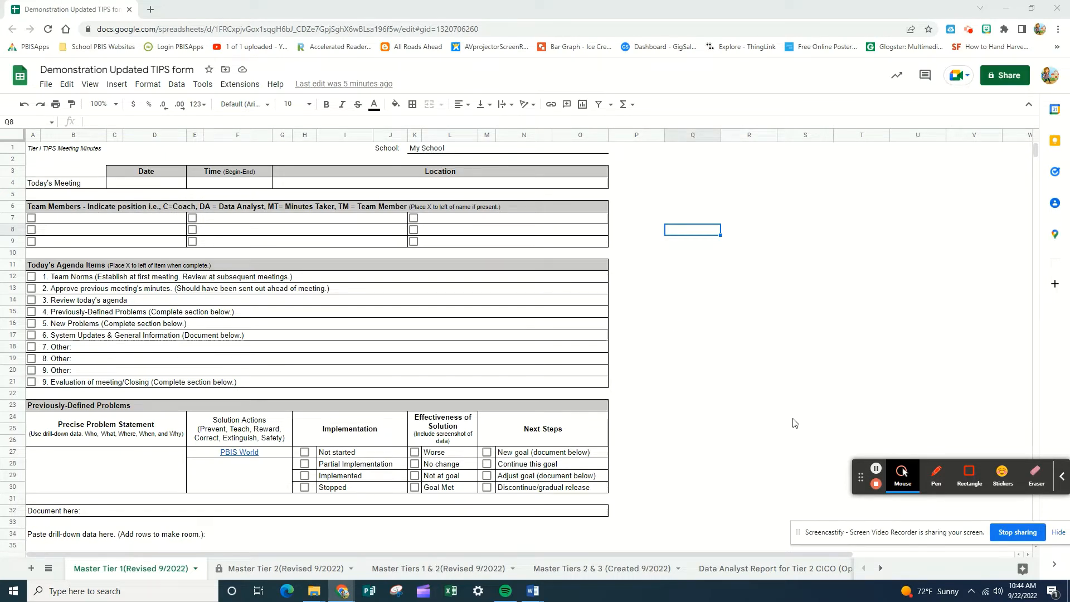
{"action": "left_click", "coordinate": [902, 475]}
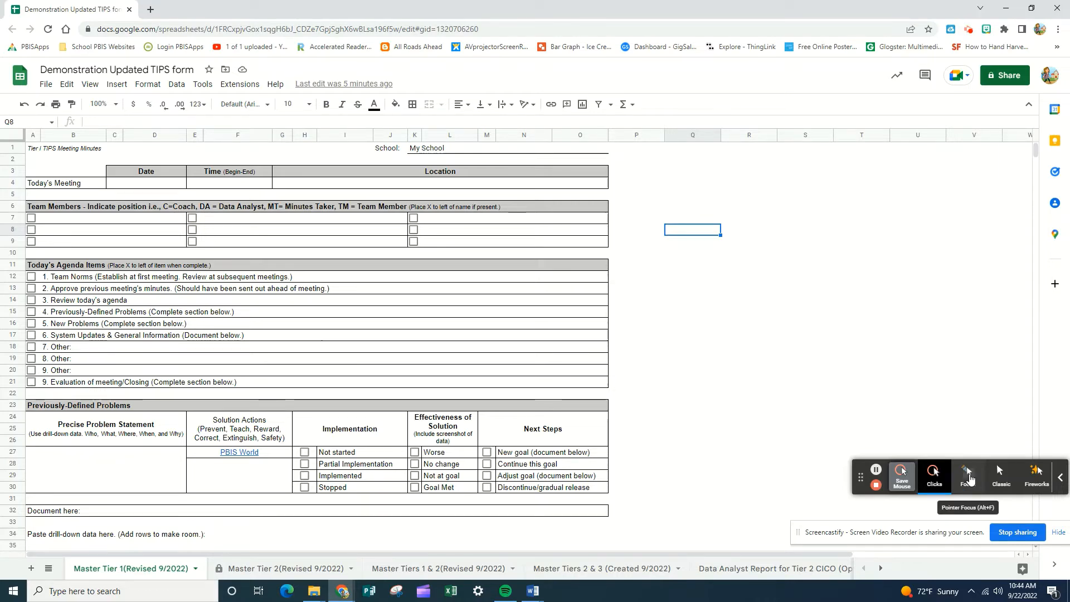
{"action": "left_click", "coordinate": [969, 479]}
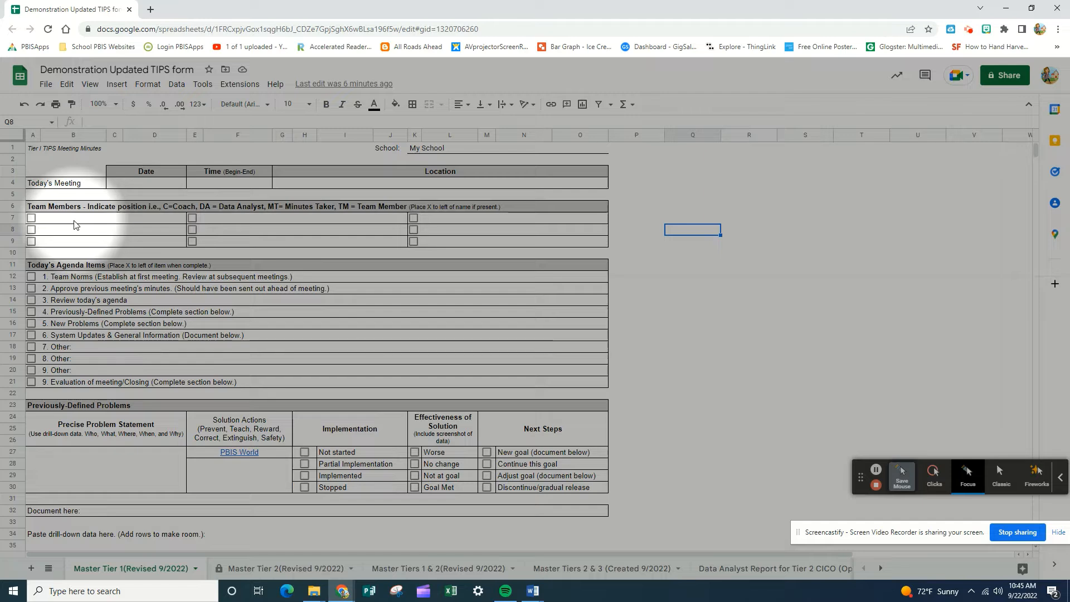
Step: Enter the first two team members' full names in the first column of Team Members, with role codes C and TM respectively
{"action": "left_click", "coordinate": [74, 221]}
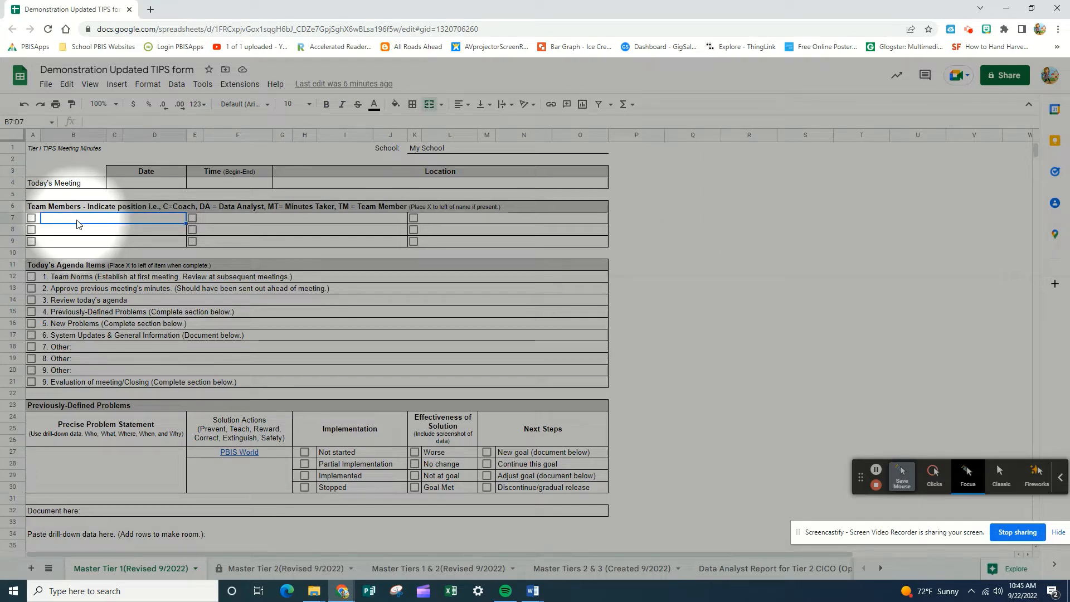
{"action": "type", "text": "Bi"}
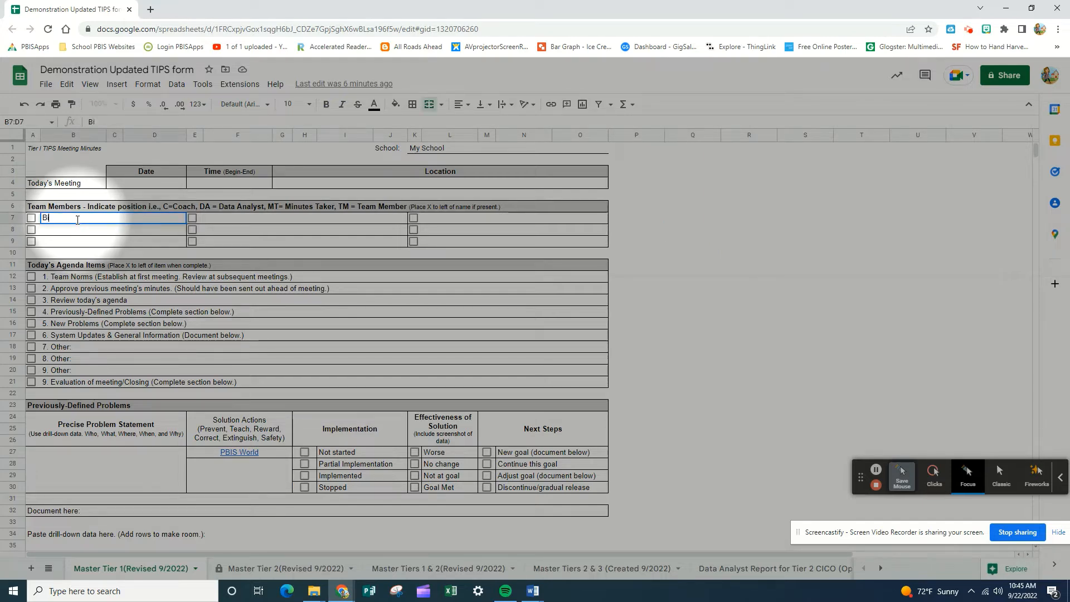
{"action": "type", "text": "ll Jones"}
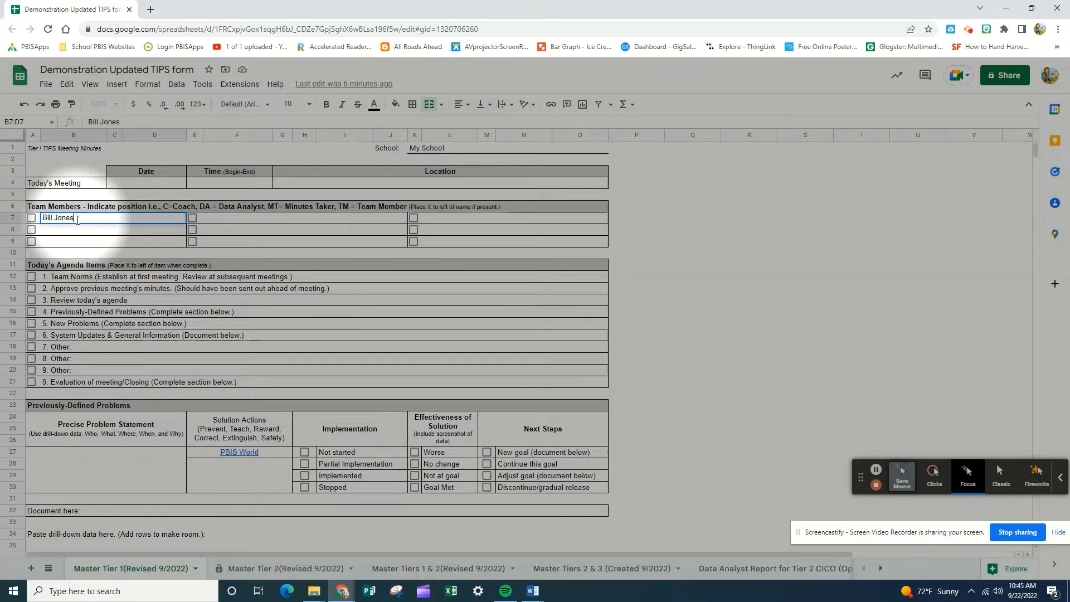
{"action": "type", "text": " C"}
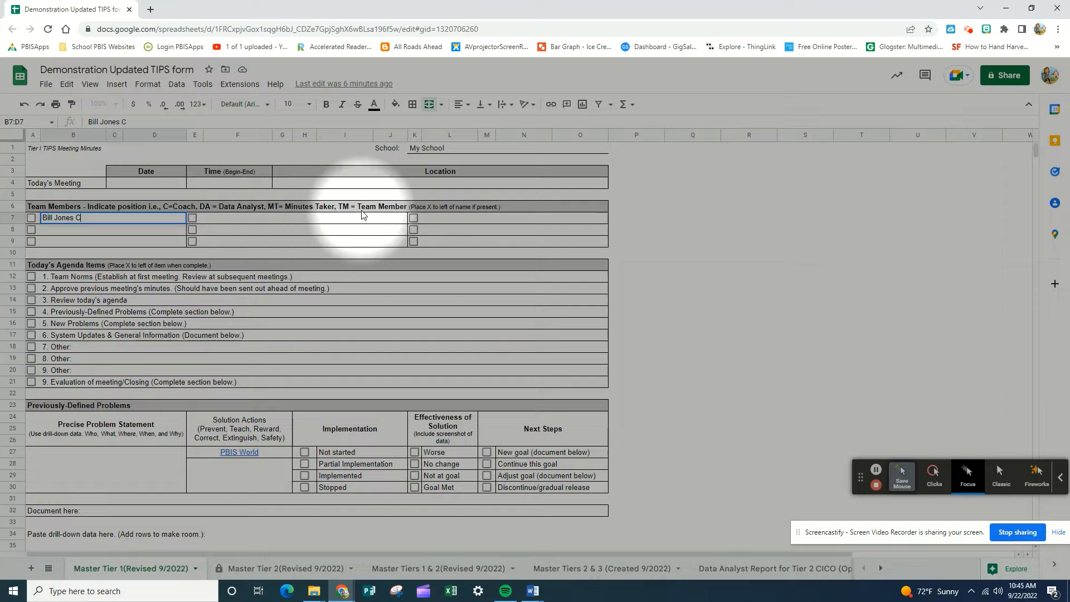
{"action": "left_click", "coordinate": [61, 235]}
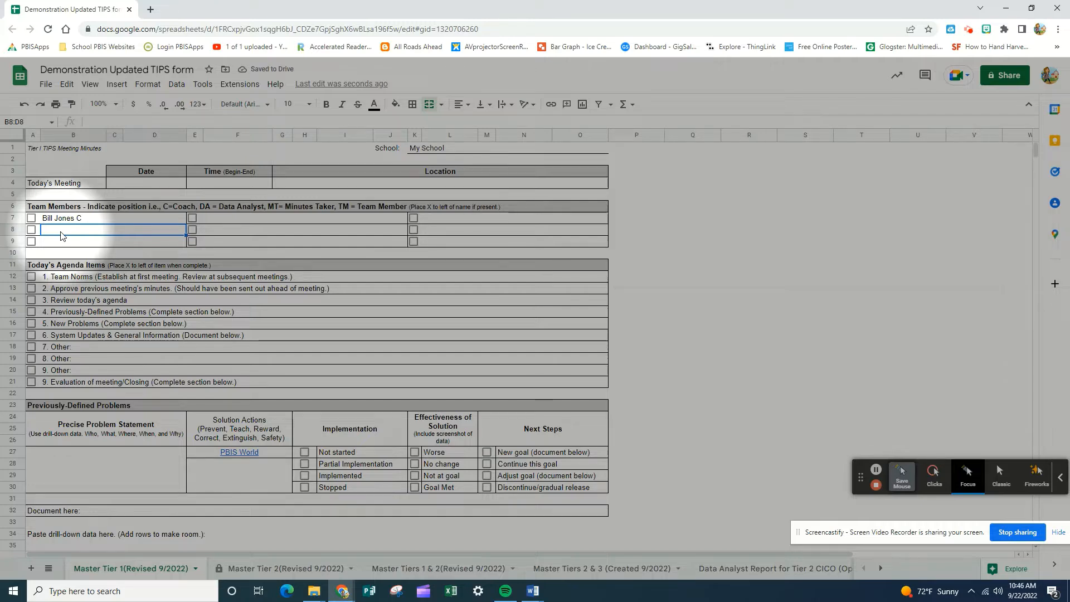
{"action": "type", "text": "Wendy Smith"}
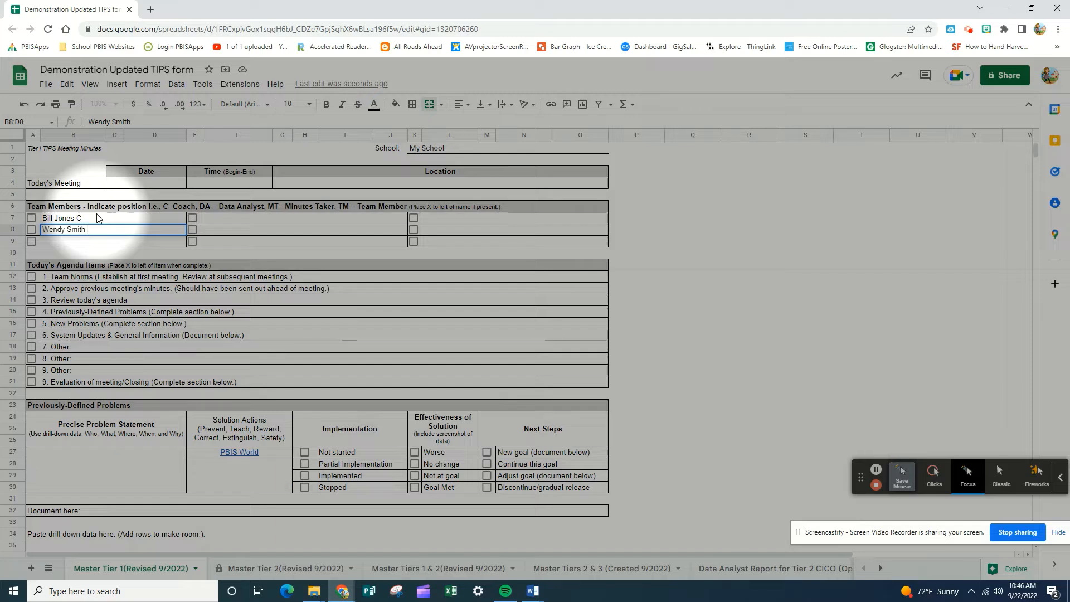
{"action": "type", "text": "TM"}
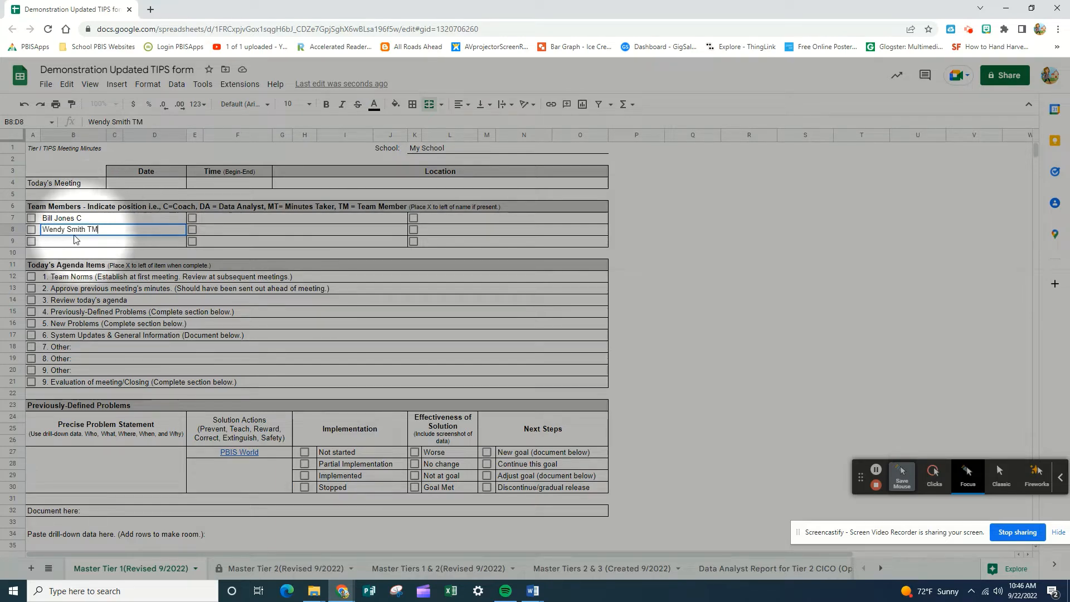
Step: Enter the third team member's full name followed by role code MT in row 9 of Team Members
{"action": "left_click", "coordinate": [66, 245]}
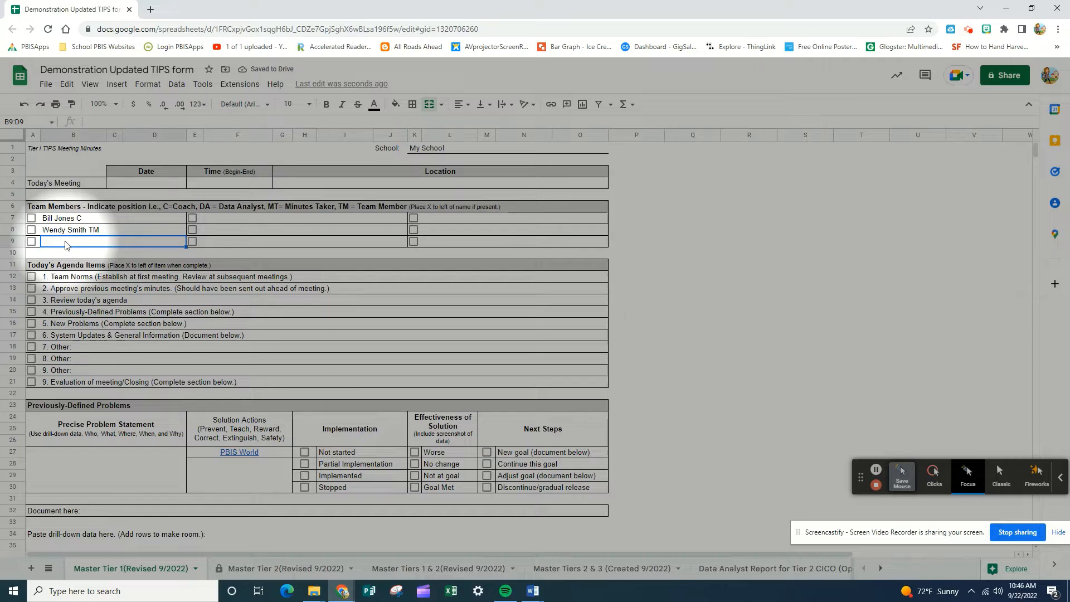
{"action": "type", "text": "Rachel"}
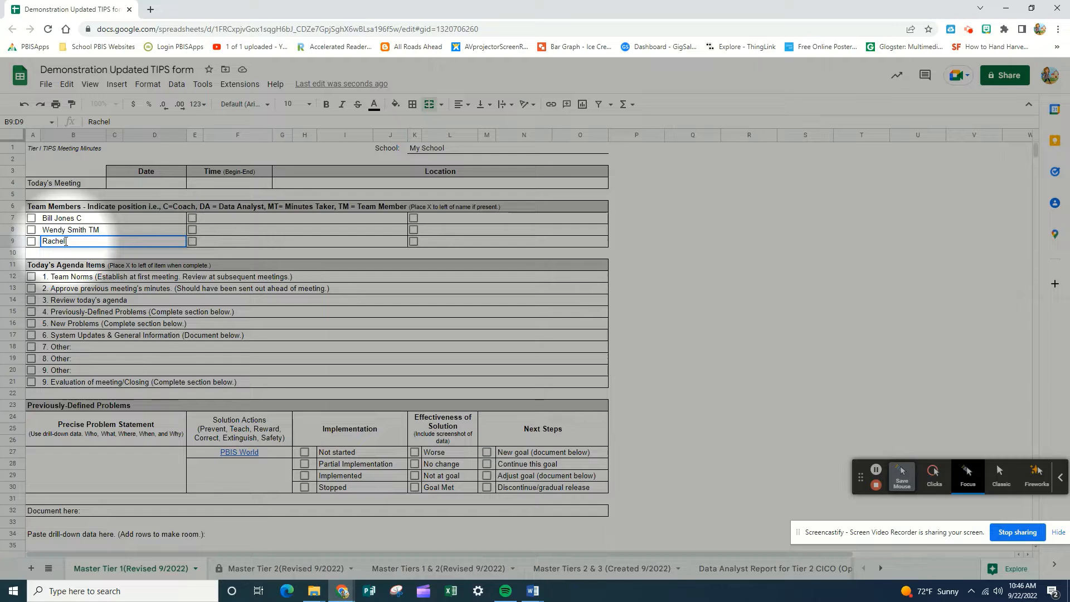
{"action": "type", "text": " Williams"}
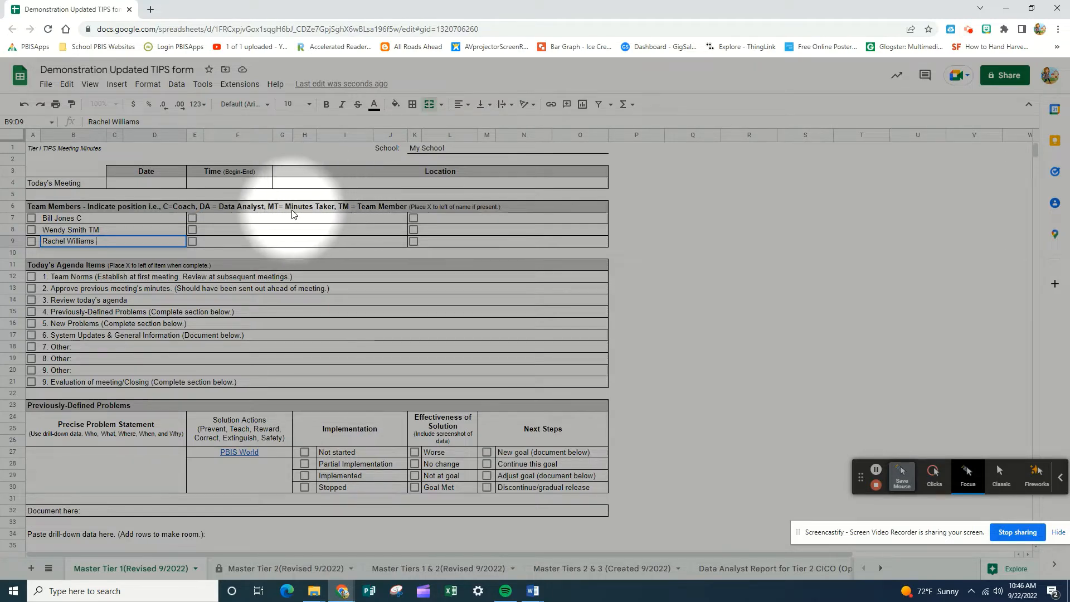
{"action": "type", "text": "MT"}
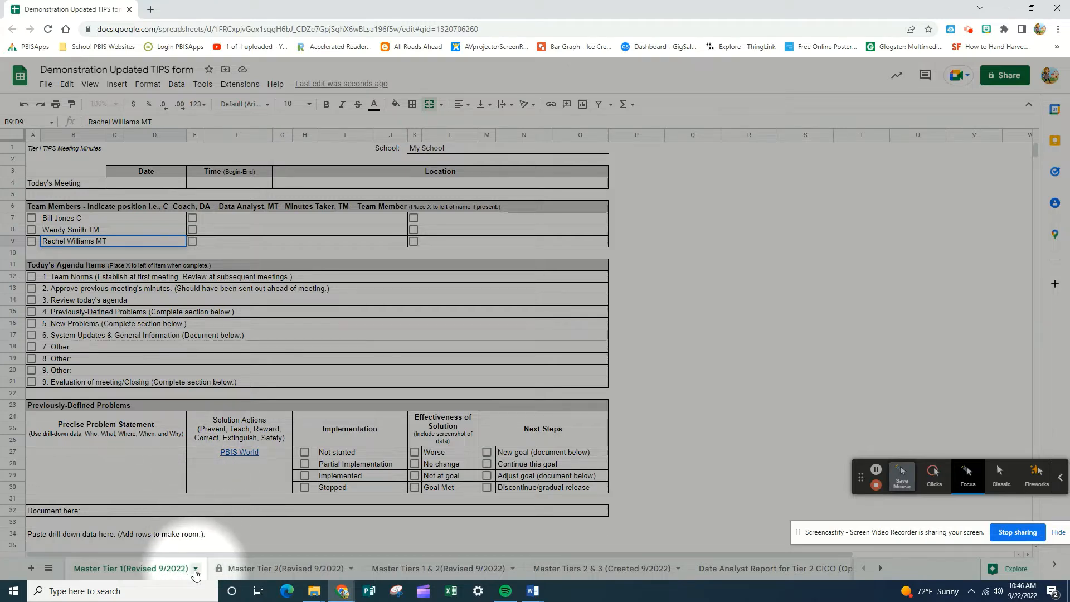
Step: Duplicate the Master Tier 1(Revised 9/2022) sheet and rename the copy "Tier I October 14"
{"action": "left_click", "coordinate": [195, 570]}
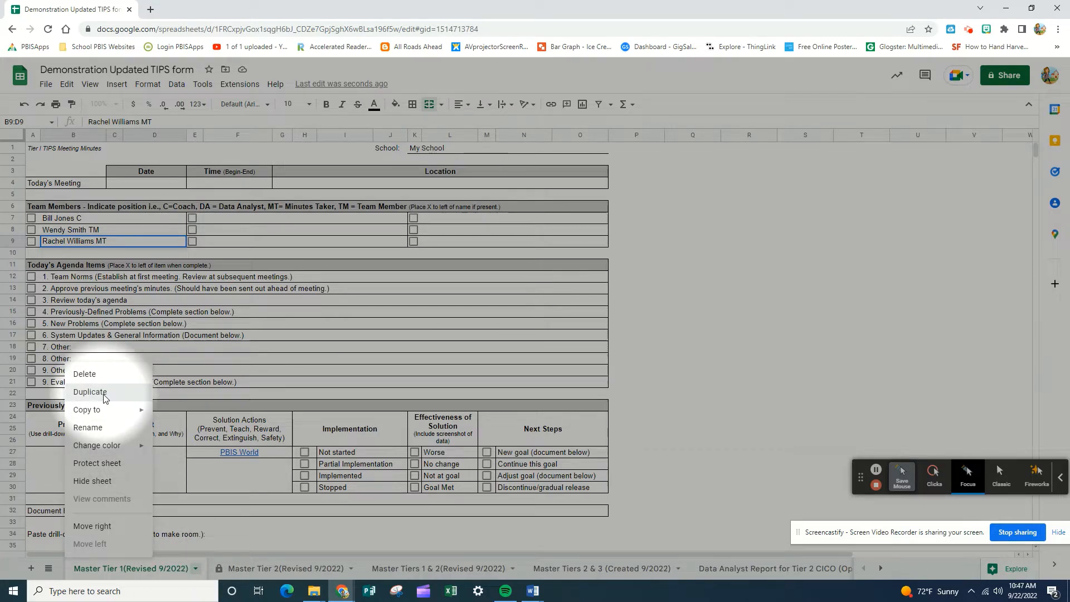
{"action": "left_click", "coordinate": [89, 391]}
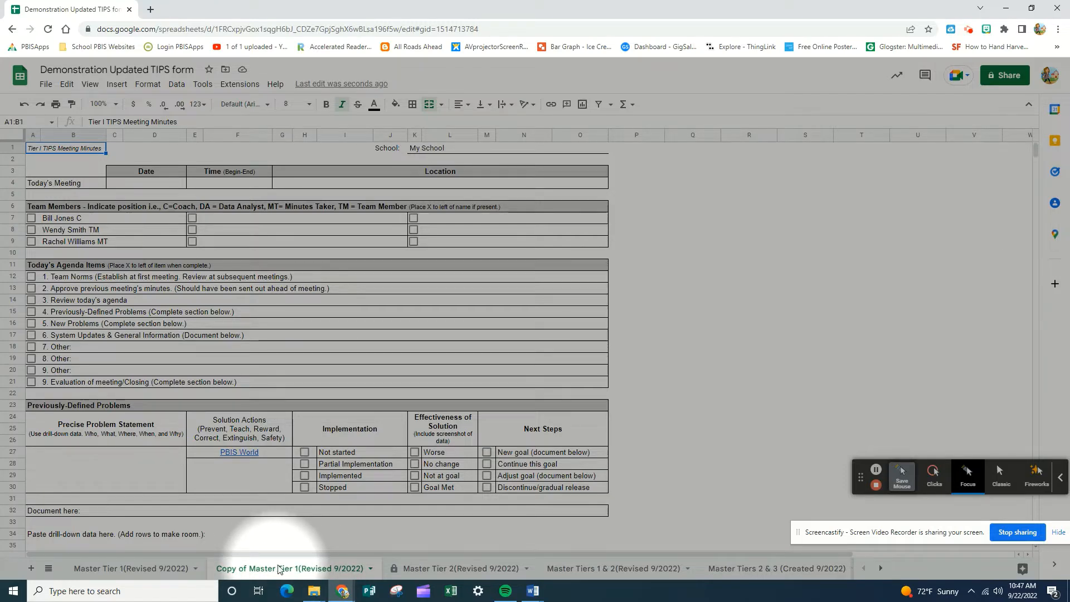
{"action": "left_click", "coordinate": [370, 569]}
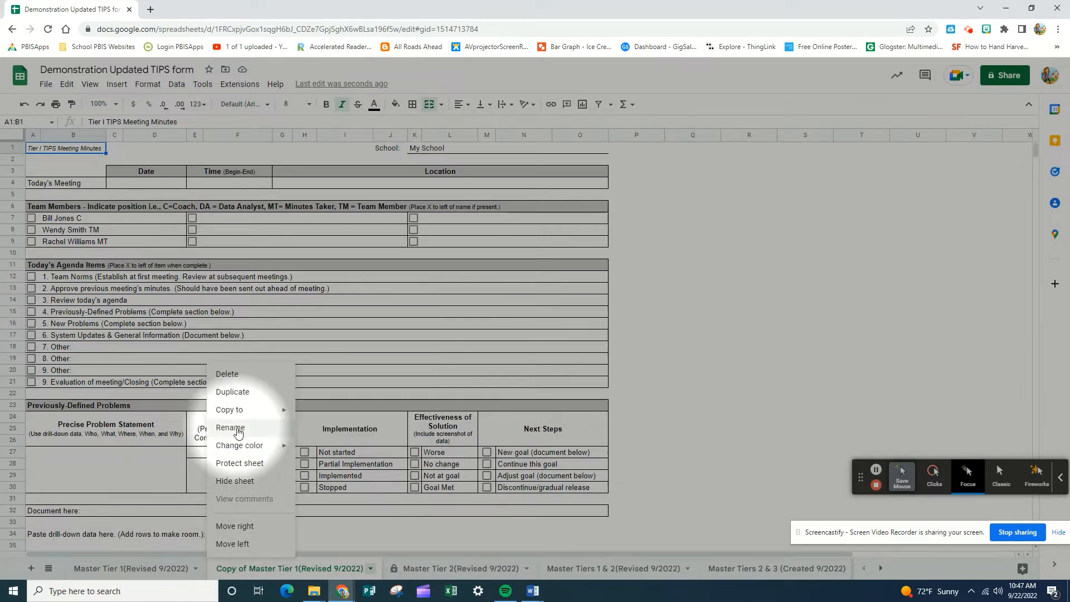
{"action": "left_click", "coordinate": [237, 428]}
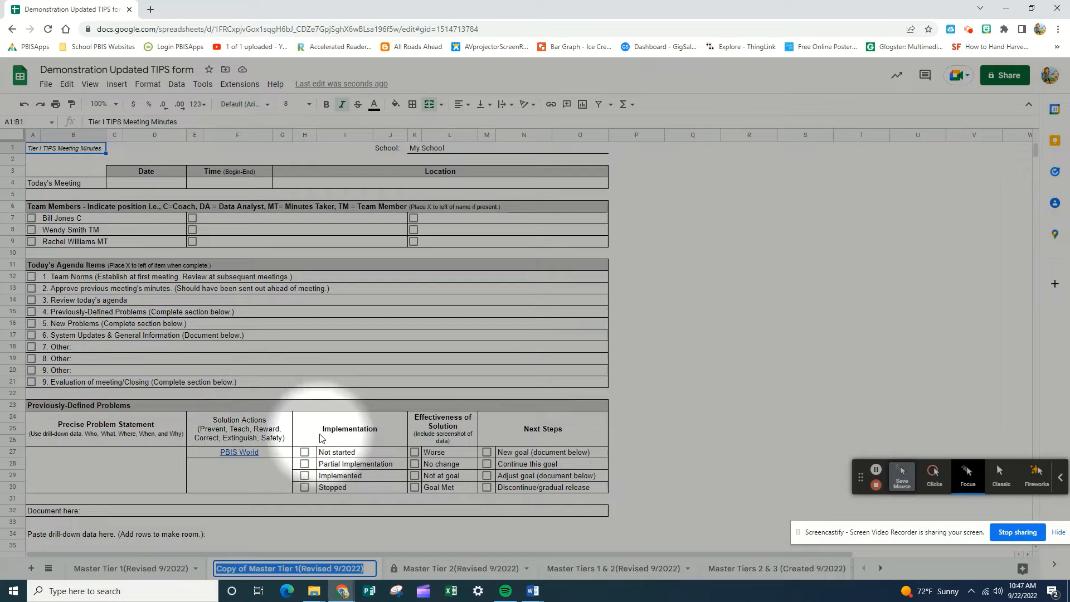
{"action": "type", "text": "ier"}
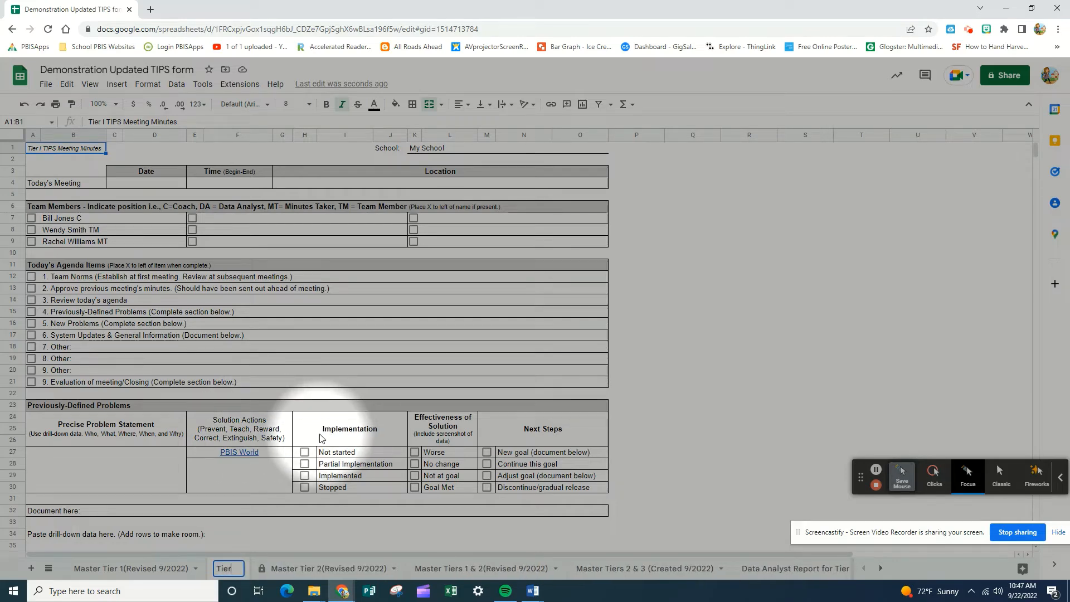
{"action": "type", "text": " I October"}
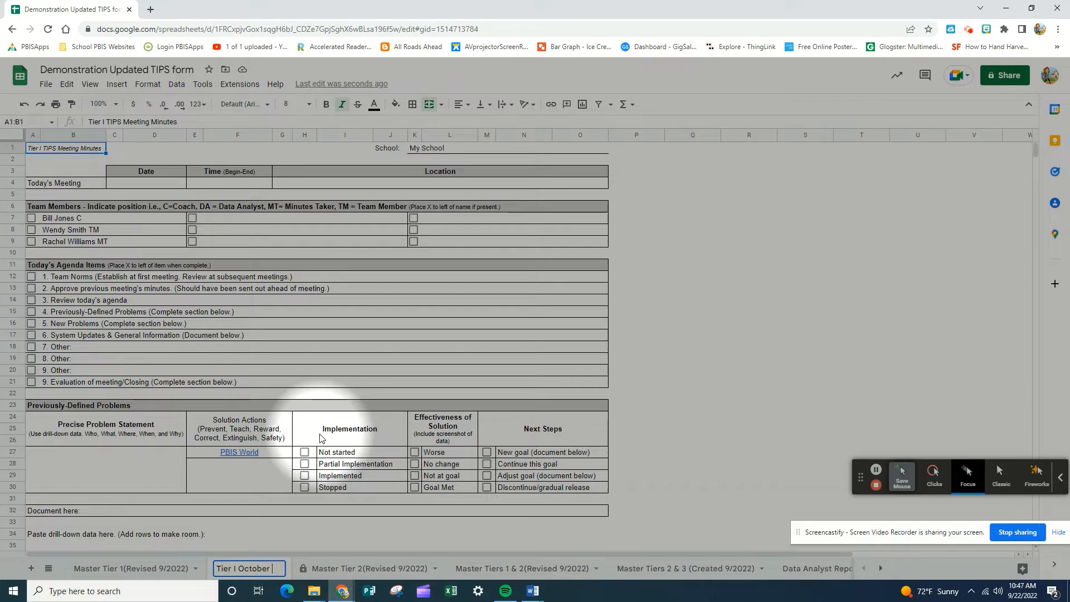
{"action": "type", "text": " 14"}
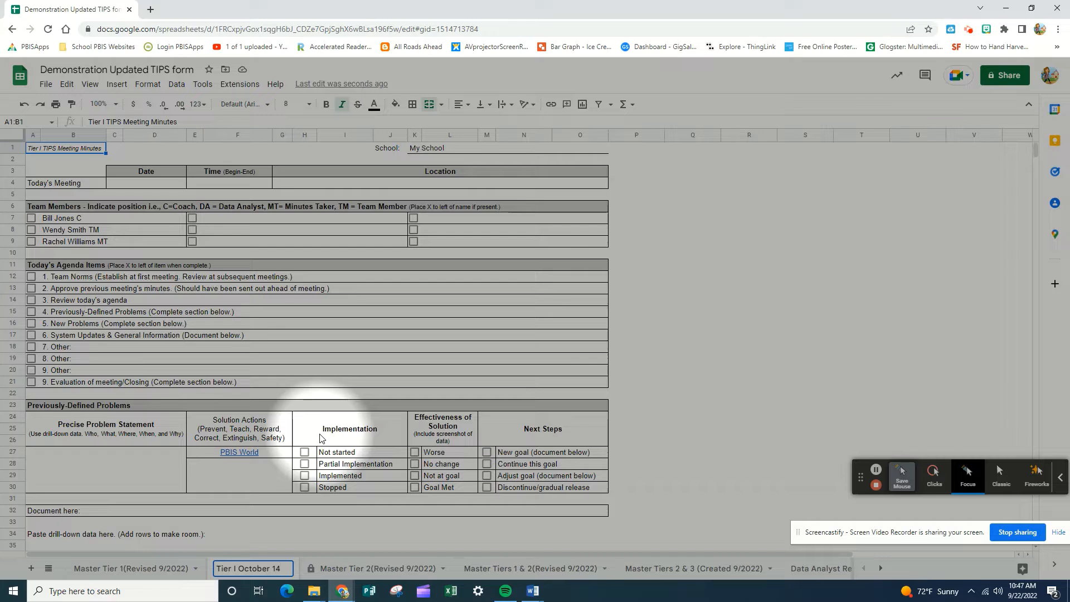
{"action": "key", "text": "Return"}
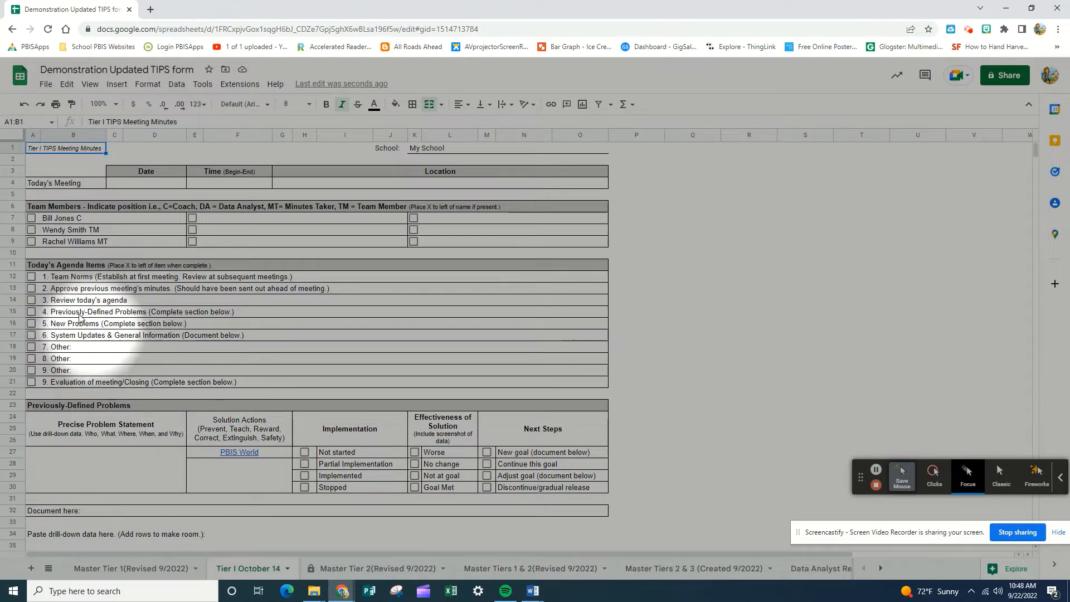
Step: Mark agenda items 1 to 3 as complete: Team Norms, Approve previous meeting's minutes, and Review today's agenda
{"action": "left_click", "coordinate": [32, 277]}
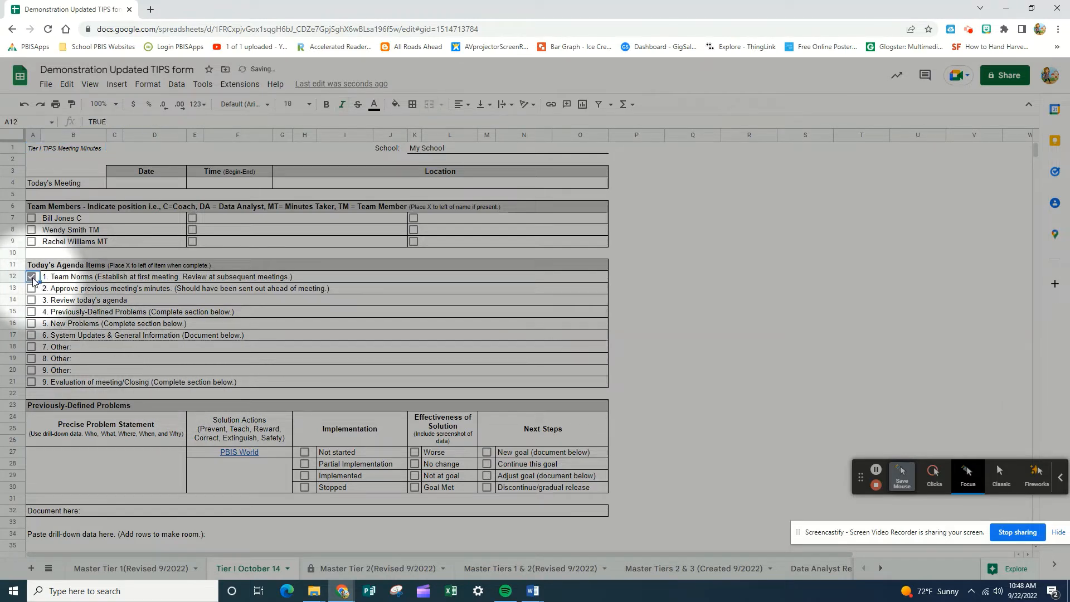
{"action": "left_click", "coordinate": [31, 289]}
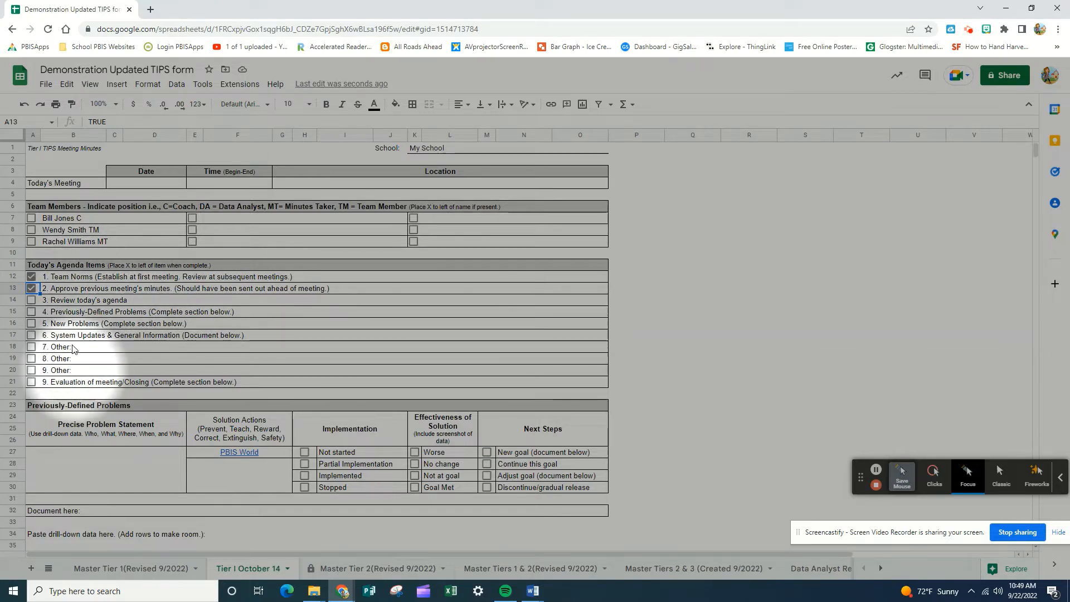
{"action": "left_click", "coordinate": [32, 300]}
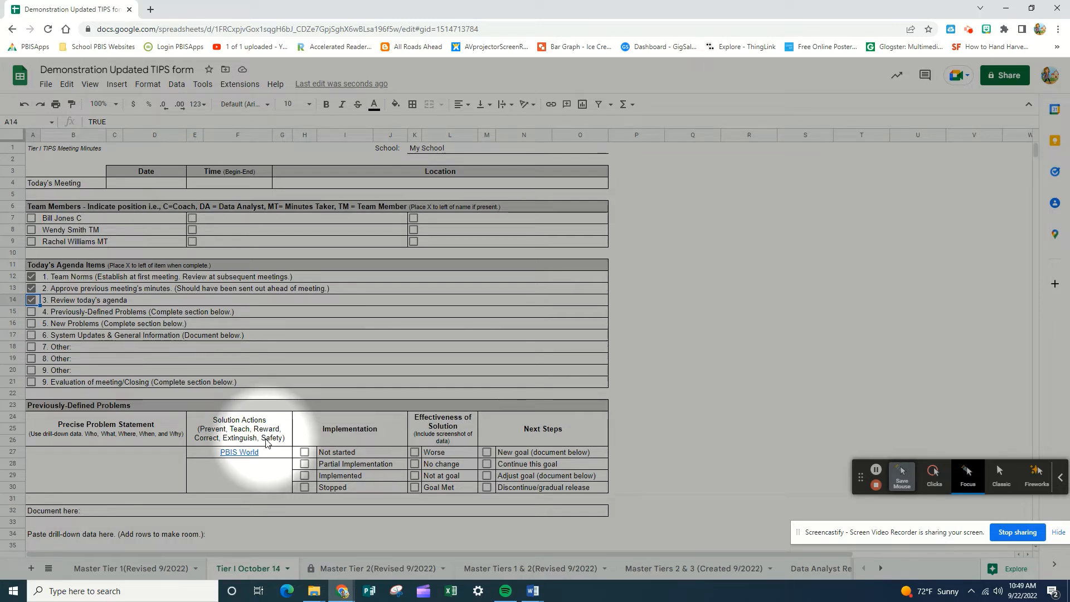
{"action": "mouse_move", "coordinate": [232, 454]}
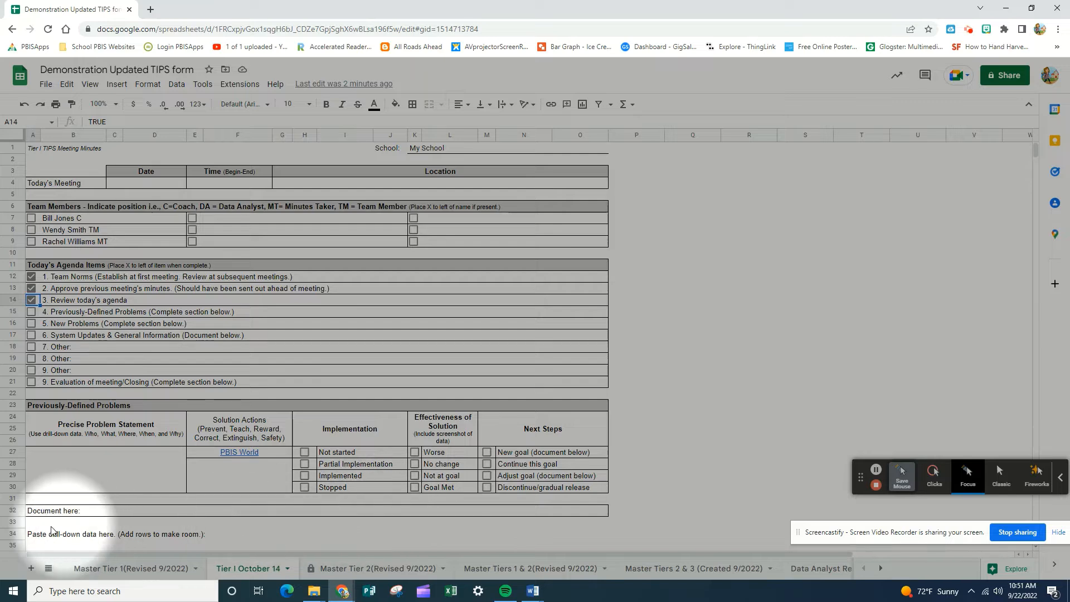
Step: Replace the "Document here:" text under Previously-Defined Problems with "The team decided to try (strategy) until the next meeting."
{"action": "left_click", "coordinate": [95, 516]}
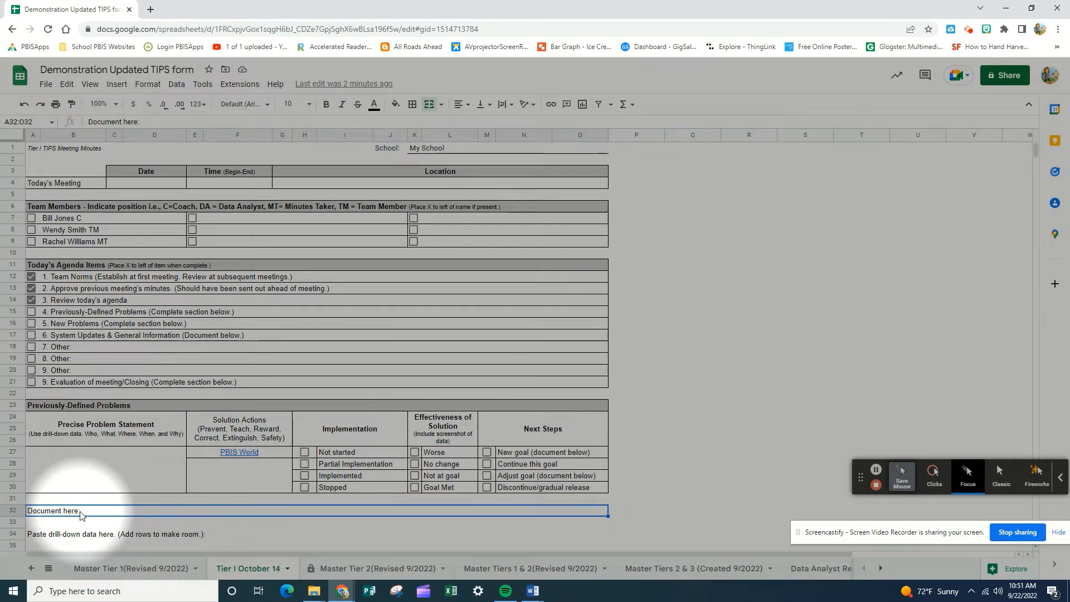
{"action": "type", "text": "The team d"}
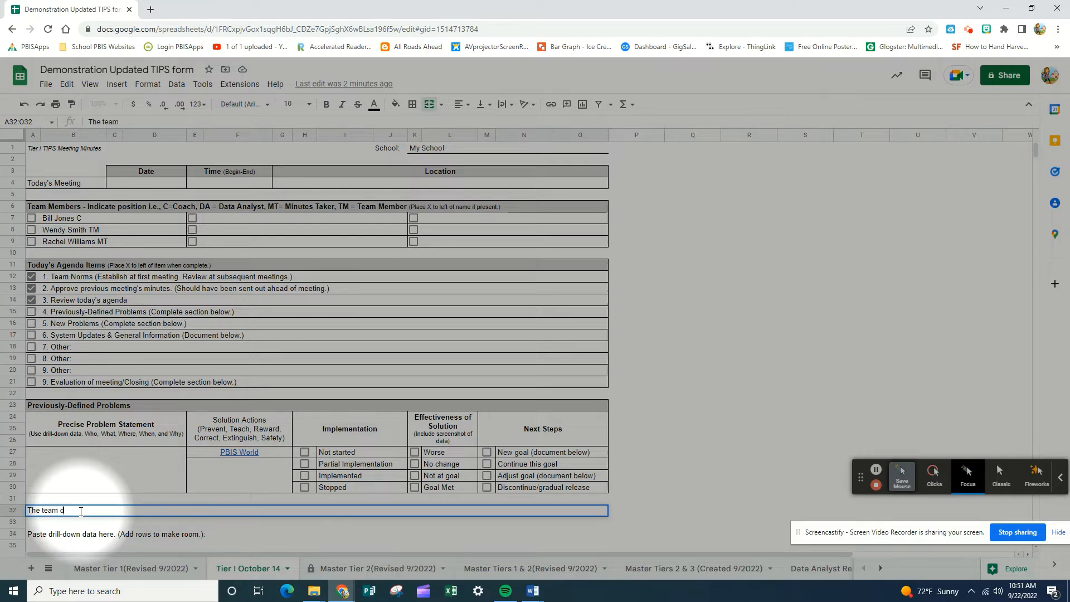
{"action": "type", "text": "ecided to try (strategy) until the next meeting."}
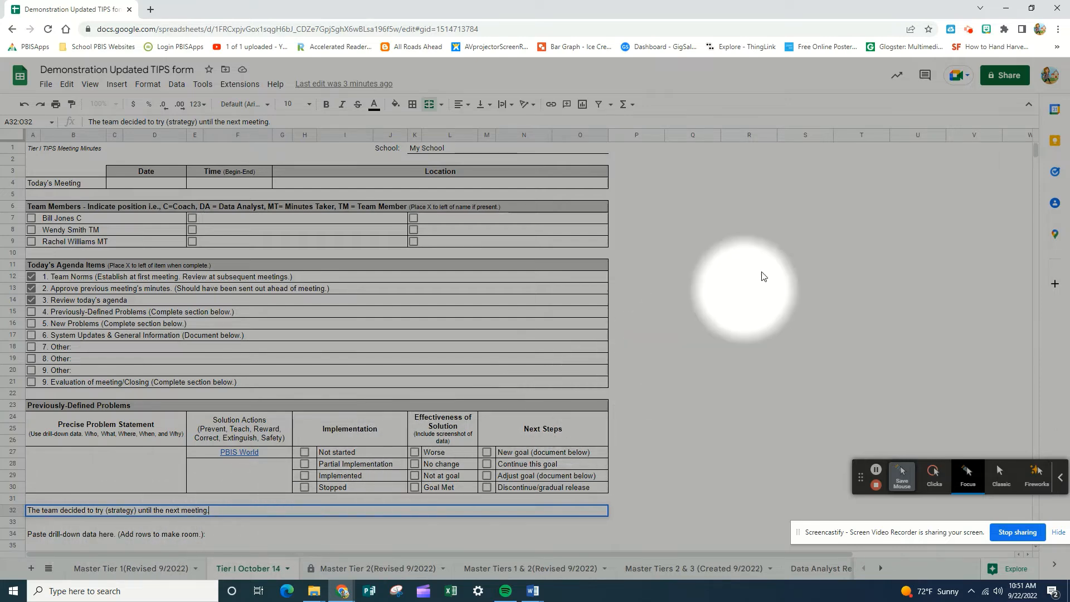
Step: Insert one row below row 35 to make room for the drill-down data under Previously-Defined Problems
{"action": "left_click_drag", "start_coordinate": [1036, 148], "coordinate": [1037, 163]}
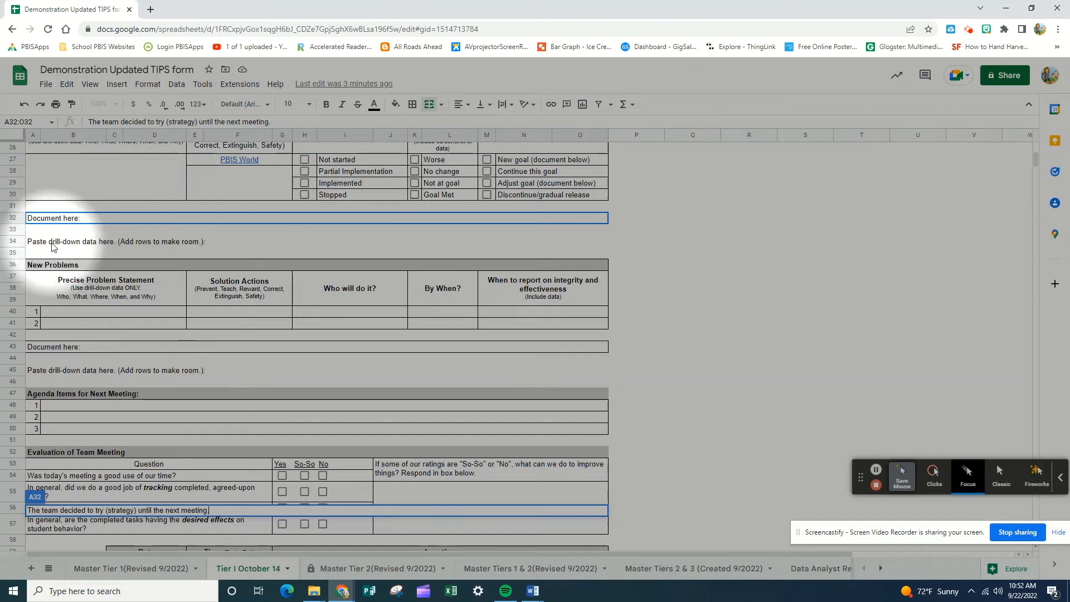
{"action": "left_click", "coordinate": [17, 253]}
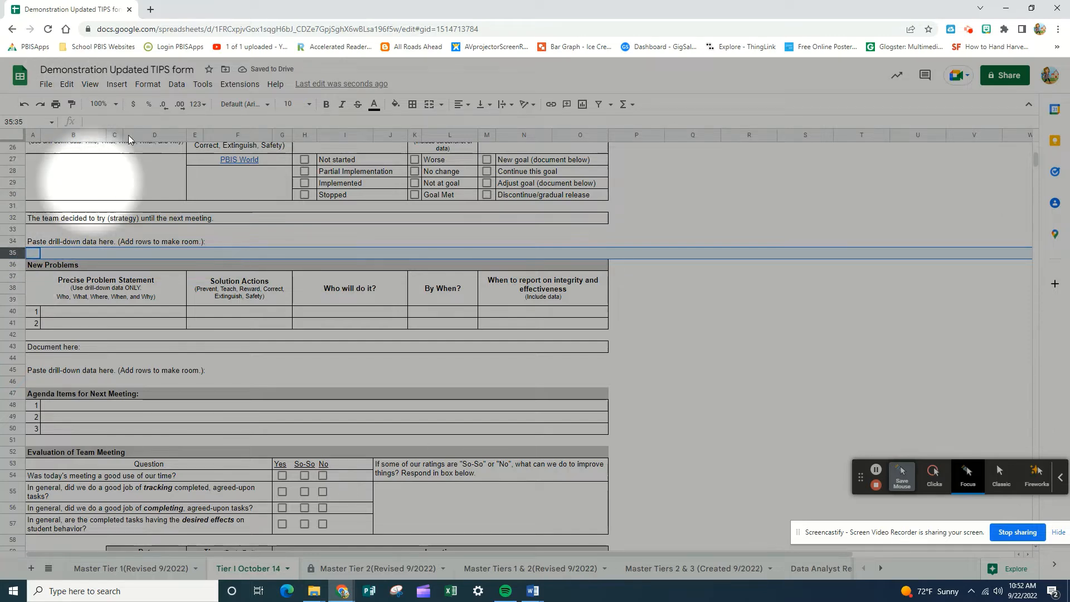
{"action": "left_click", "coordinate": [116, 84]}
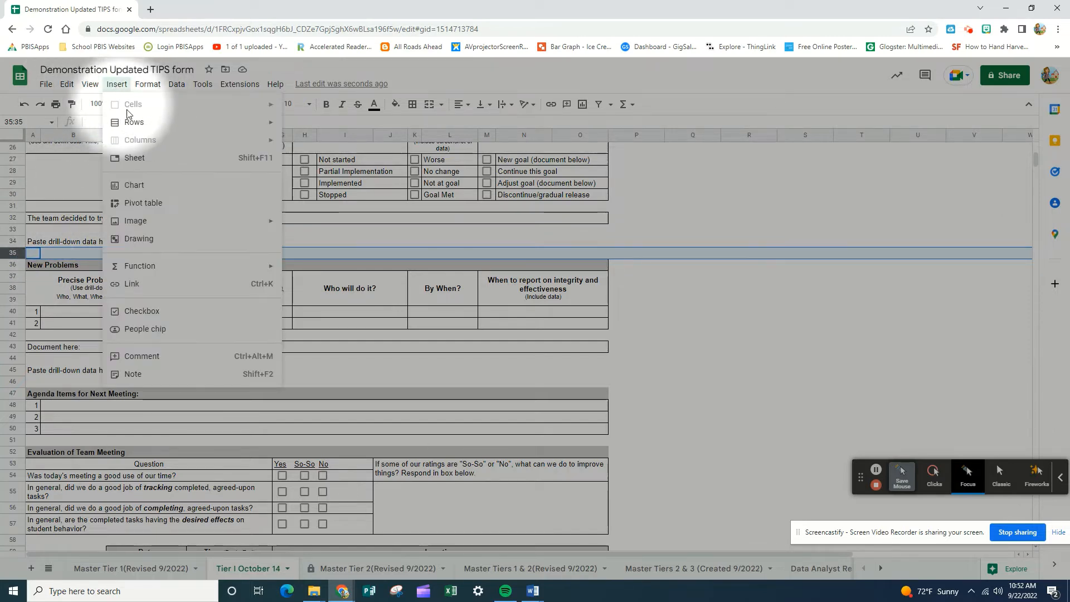
{"action": "mouse_move", "coordinate": [183, 126]}
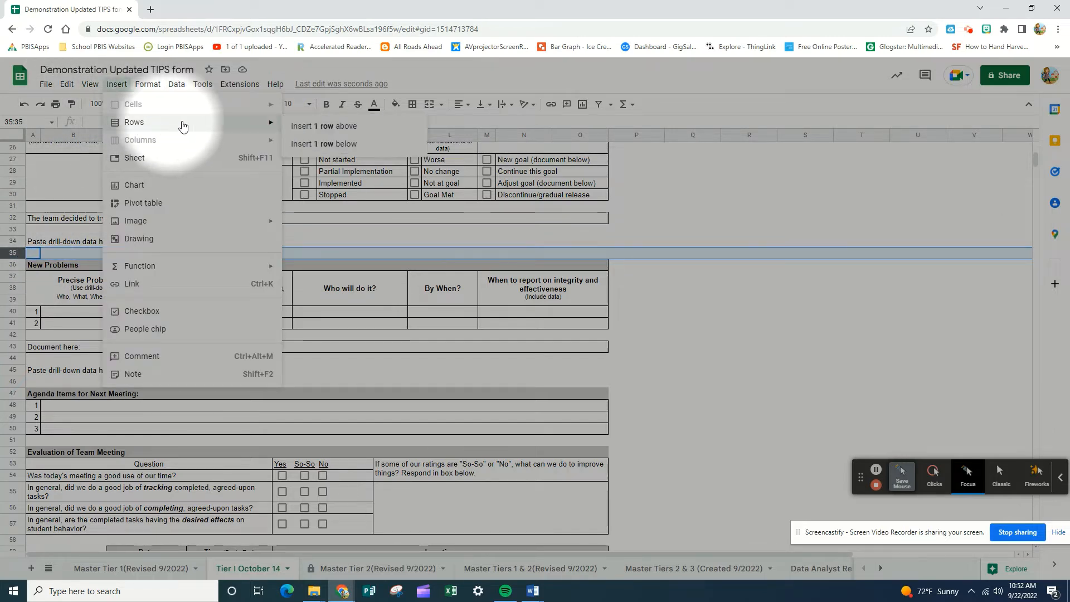
{"action": "left_click", "coordinate": [315, 142]}
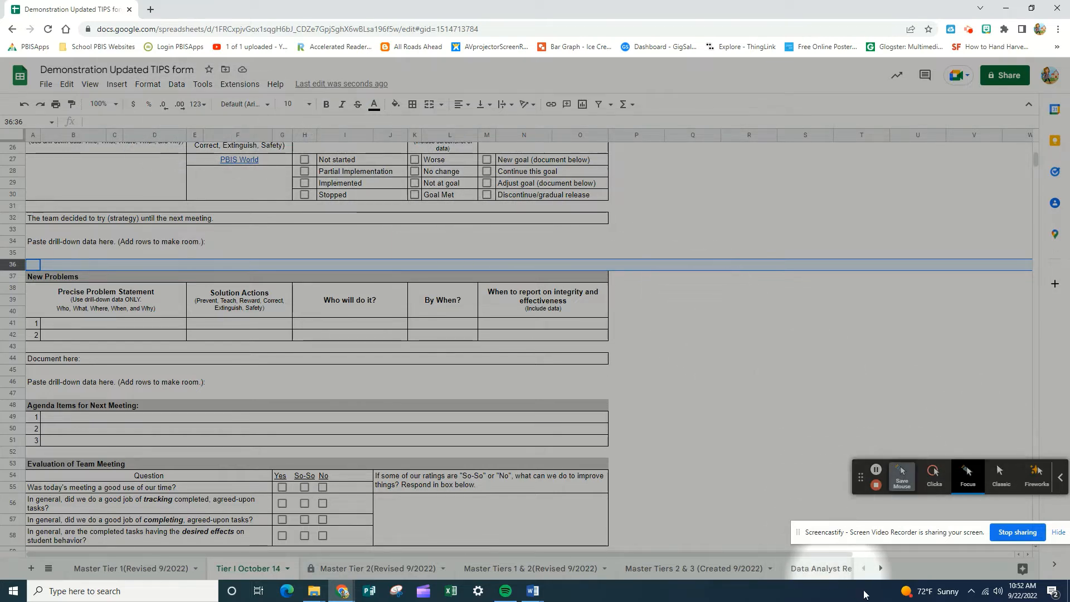
Step: Capture a new screen snip with Snipping Tool and paste it into the sheet at cell B35
{"action": "left_click", "coordinate": [396, 592]}
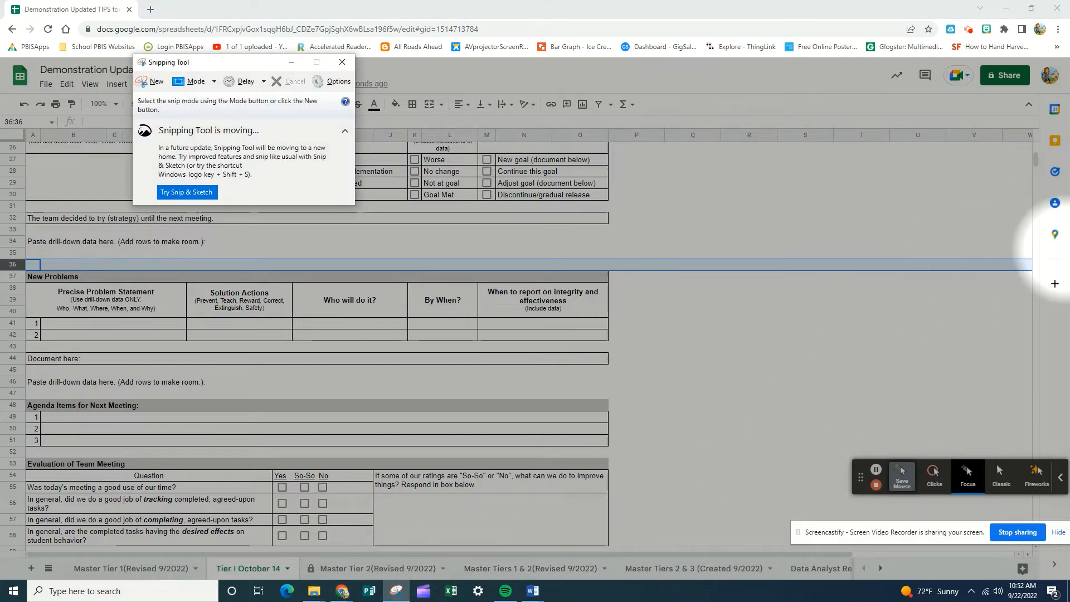
{"action": "left_click", "coordinate": [153, 84]}
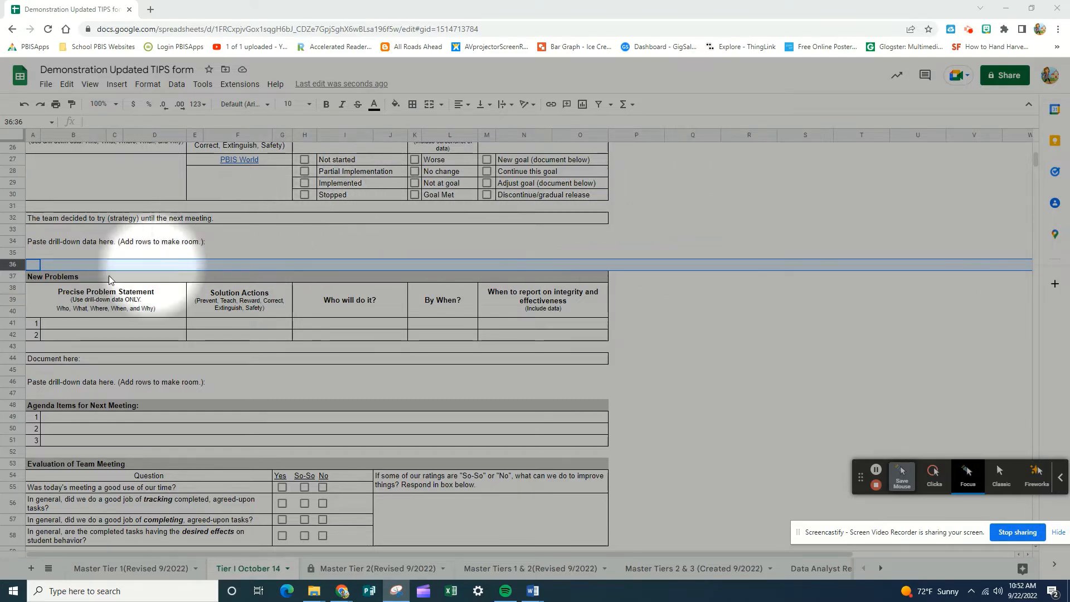
{"action": "left_click", "coordinate": [50, 255]}
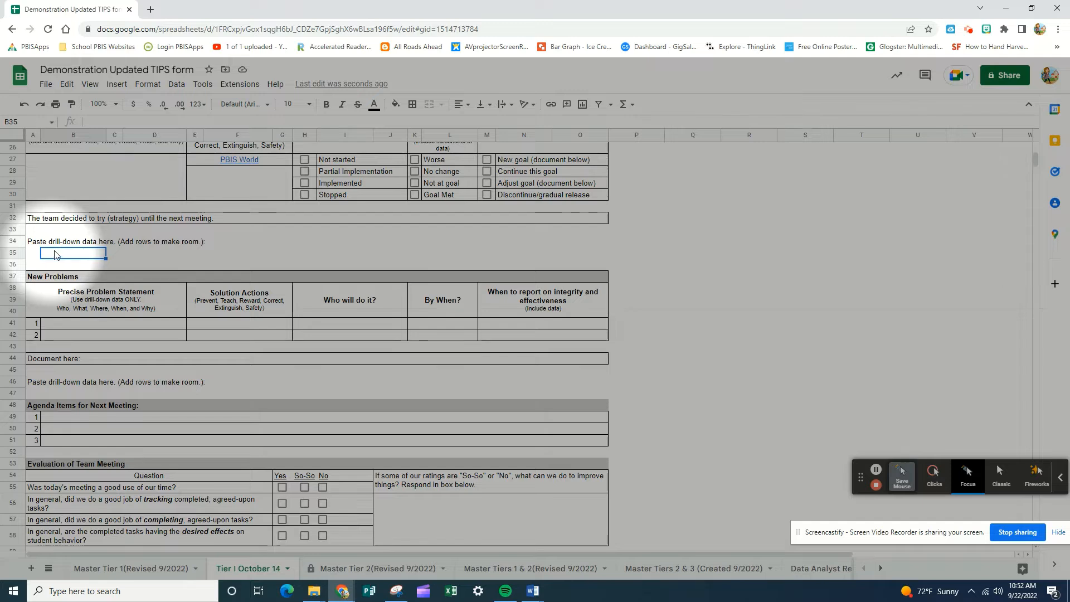
{"action": "key", "text": "ctrl+v"}
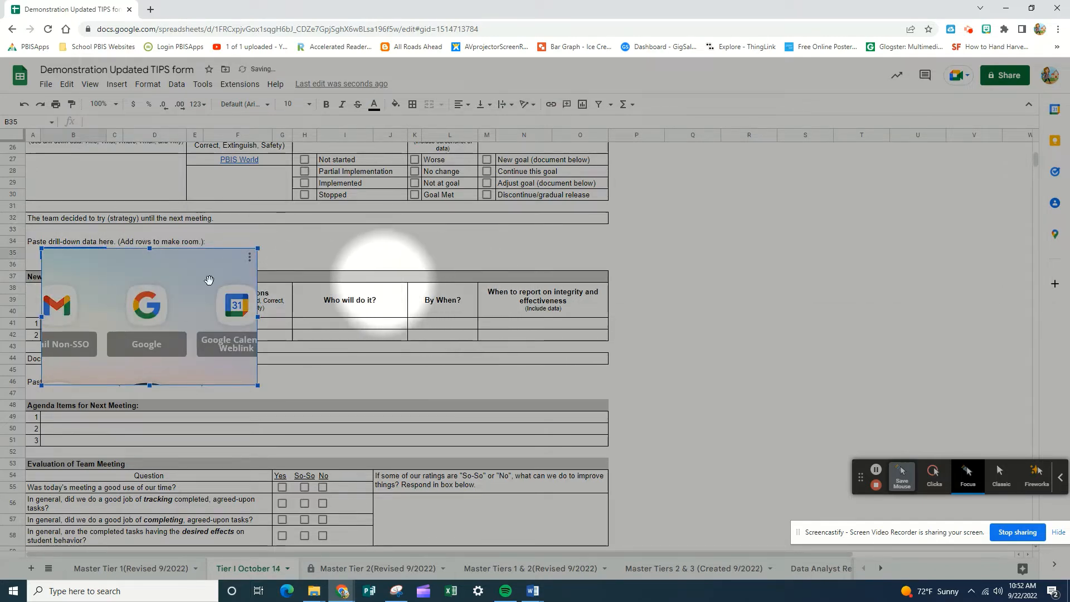
Step: Shrink the pasted screenshot proportionally so it ends just above the "Document here:" row under New Problems
{"action": "left_click", "coordinate": [12, 254]}
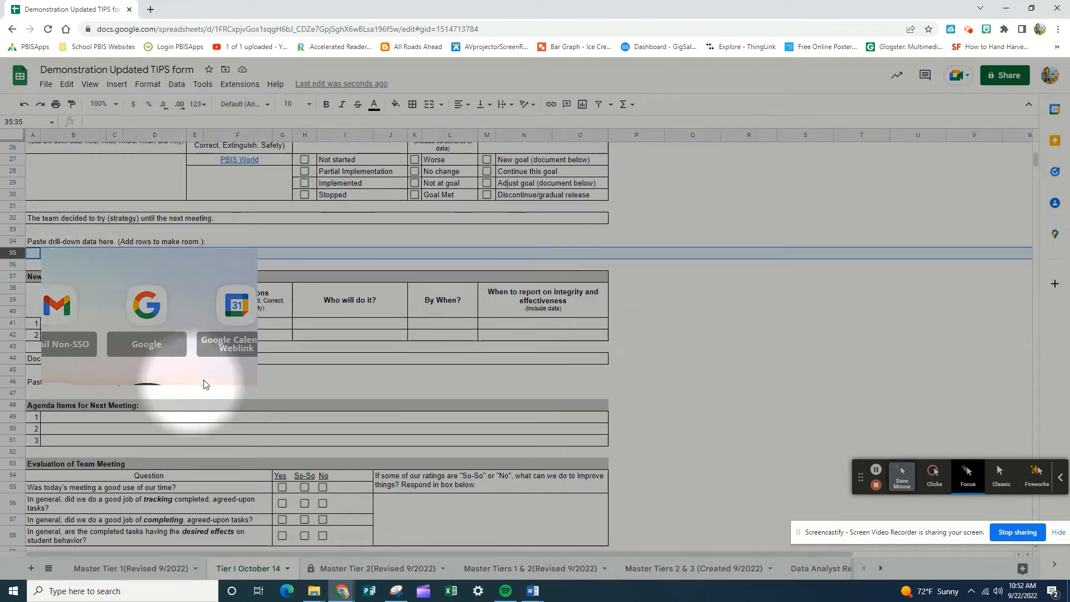
{"action": "left_click", "coordinate": [203, 347]}
{"action": "left_click_drag", "start_coordinate": [258, 386], "coordinate": [214, 358]}
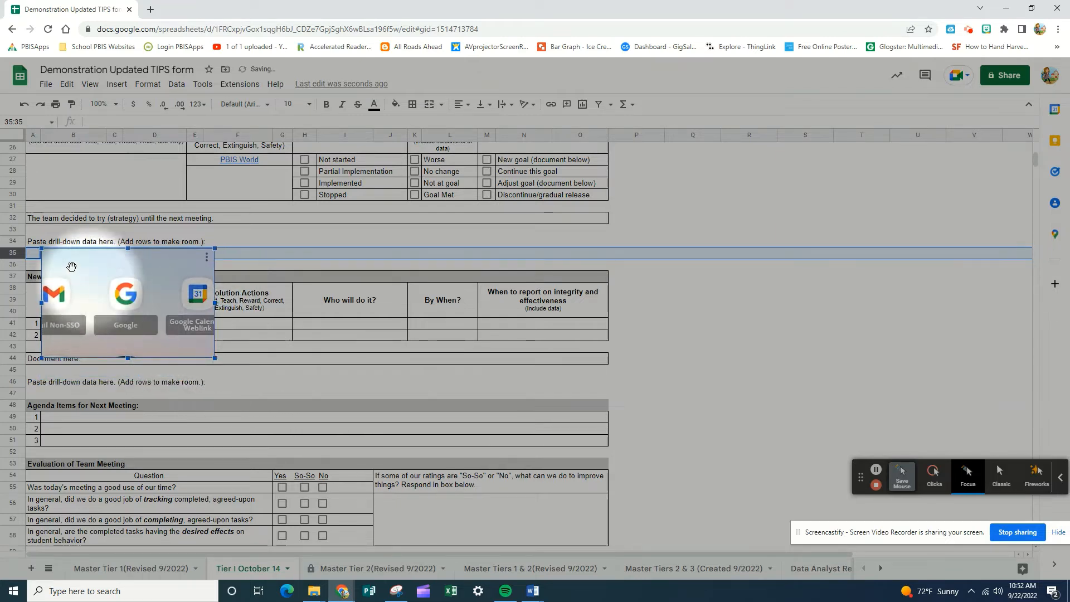
Step: Insert seven more rows below row 35 and shrink the pasted screenshot to fit above the New Problems section
{"action": "left_click", "coordinate": [117, 89]}
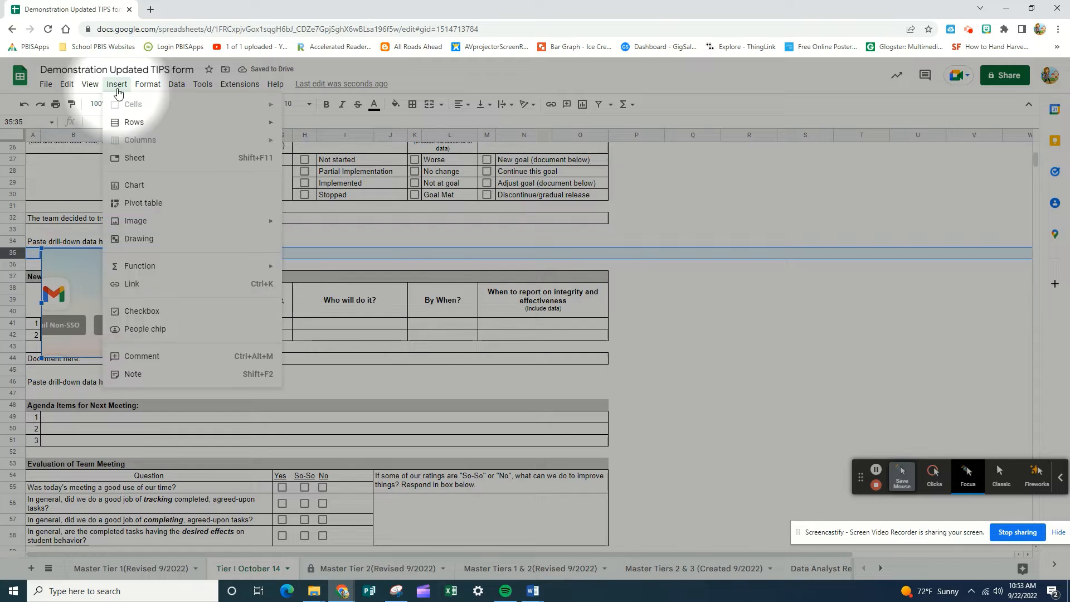
{"action": "mouse_move", "coordinate": [241, 133]}
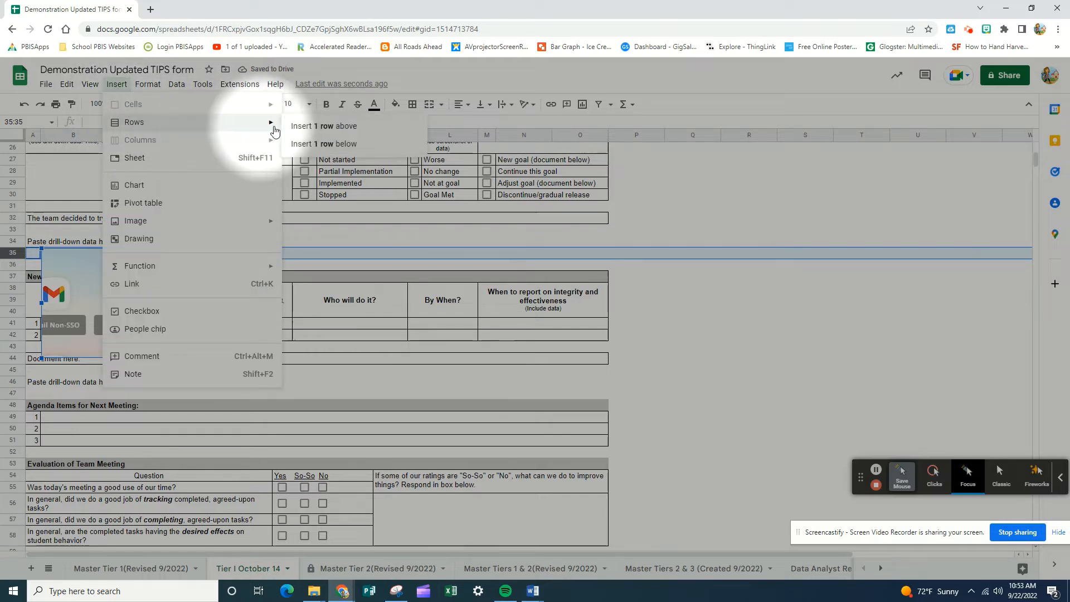
{"action": "left_click", "coordinate": [326, 144]}
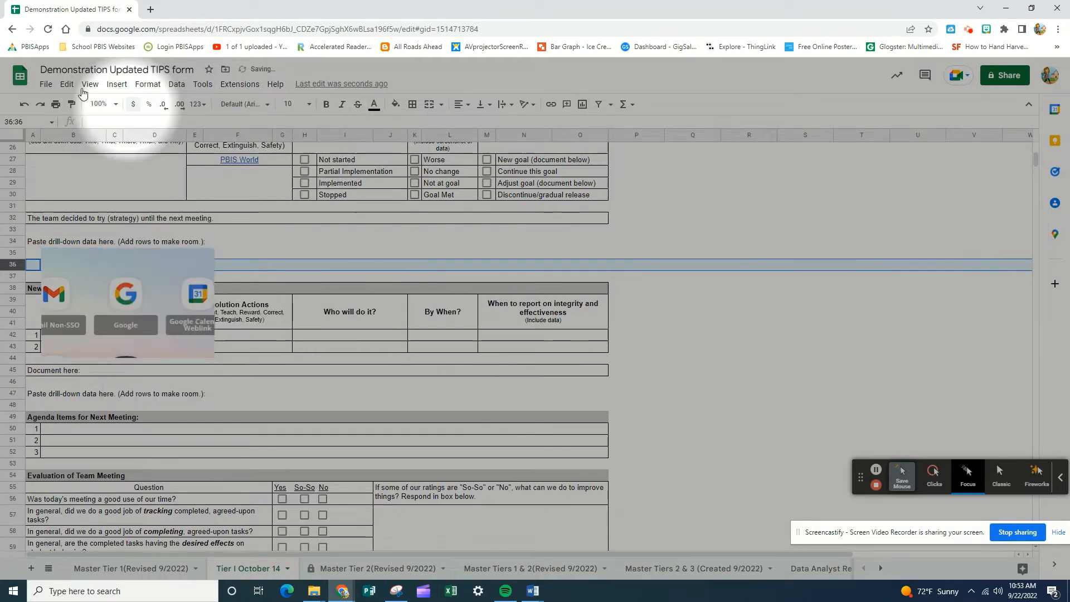
{"action": "left_click", "coordinate": [116, 84]}
{"action": "mouse_move", "coordinate": [229, 125]}
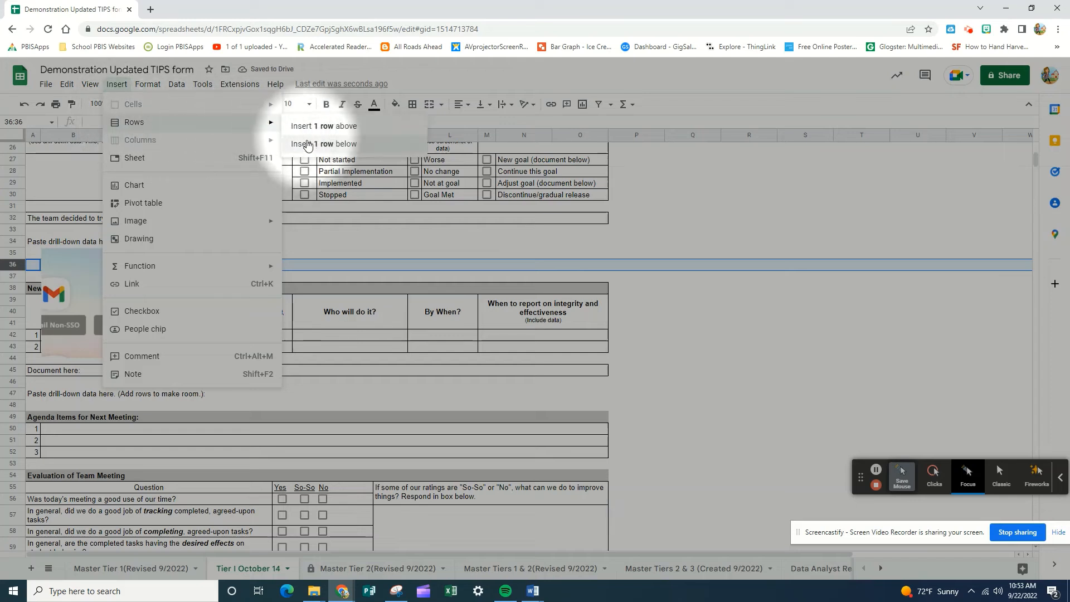
{"action": "left_click", "coordinate": [324, 144]}
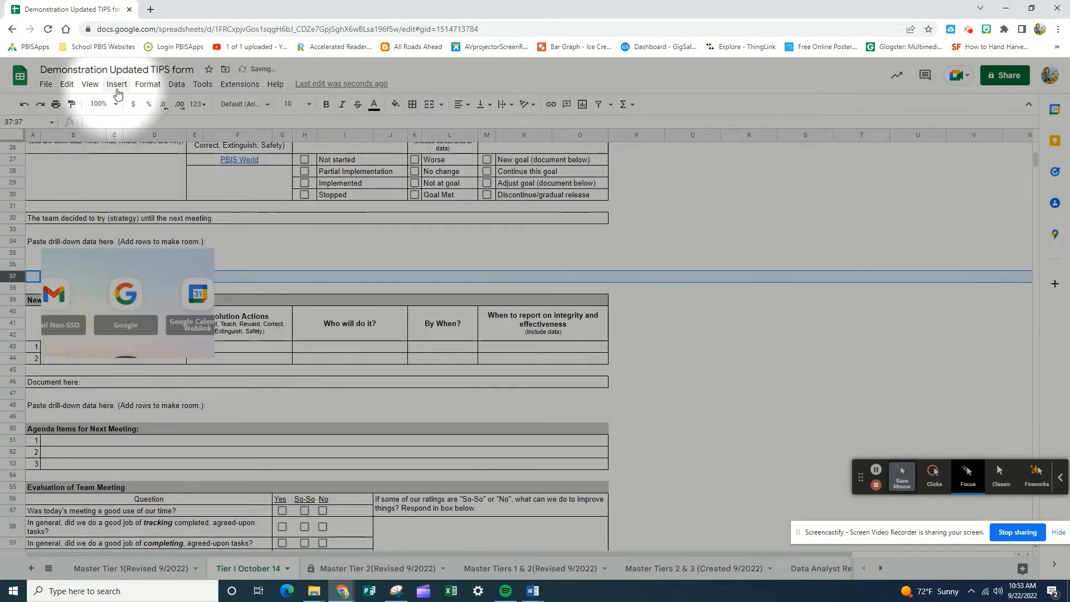
{"action": "left_click", "coordinate": [117, 84]}
{"action": "mouse_move", "coordinate": [125, 127]}
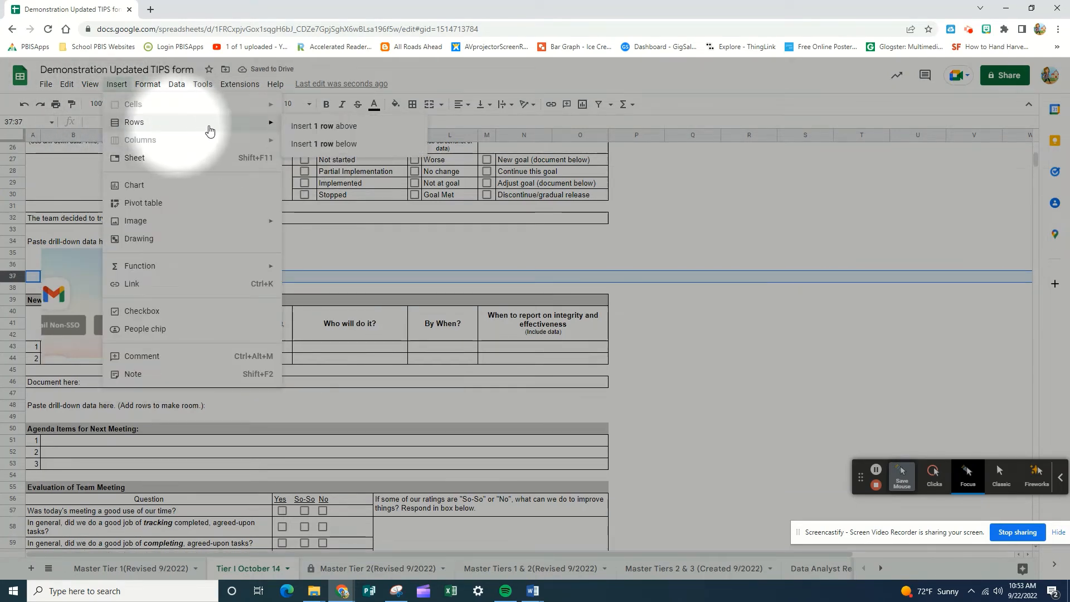
{"action": "left_click", "coordinate": [301, 146]}
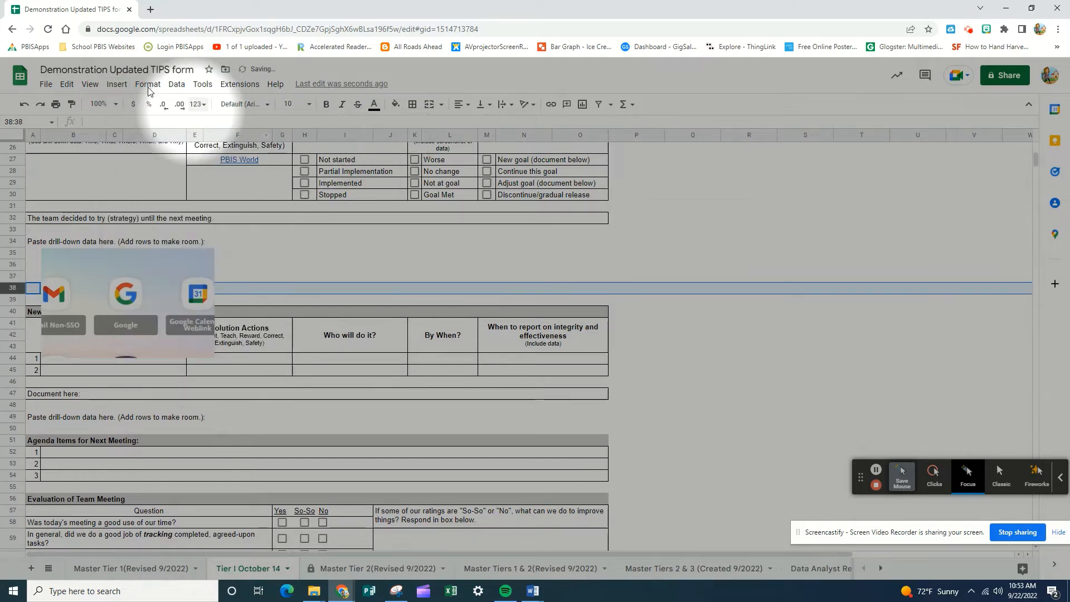
{"action": "left_click", "coordinate": [118, 84]}
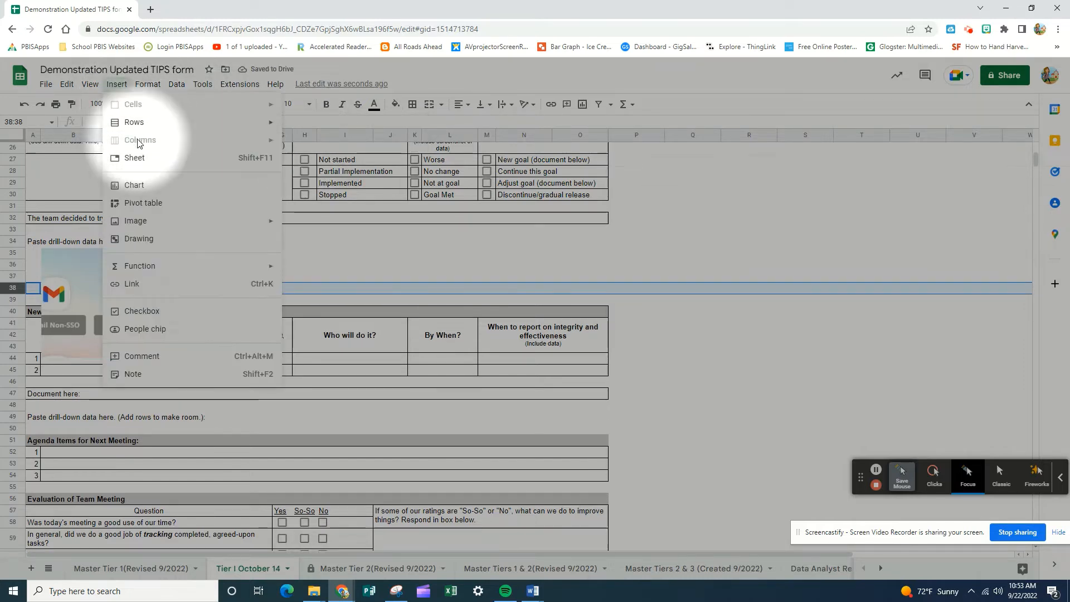
{"action": "mouse_move", "coordinate": [262, 124]}
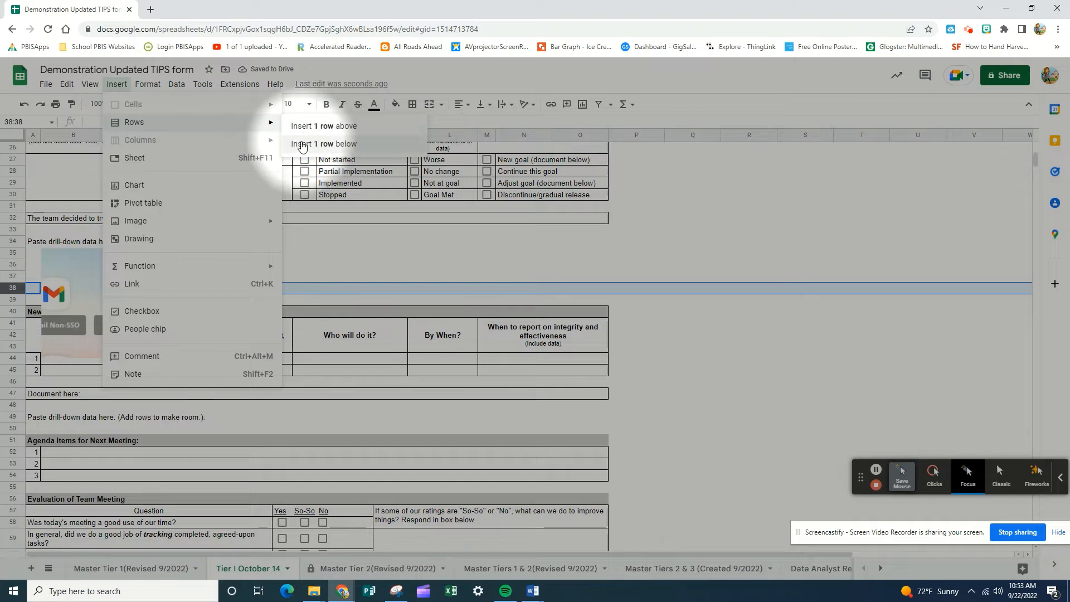
{"action": "left_click", "coordinate": [295, 140]}
{"action": "left_click", "coordinate": [117, 84]}
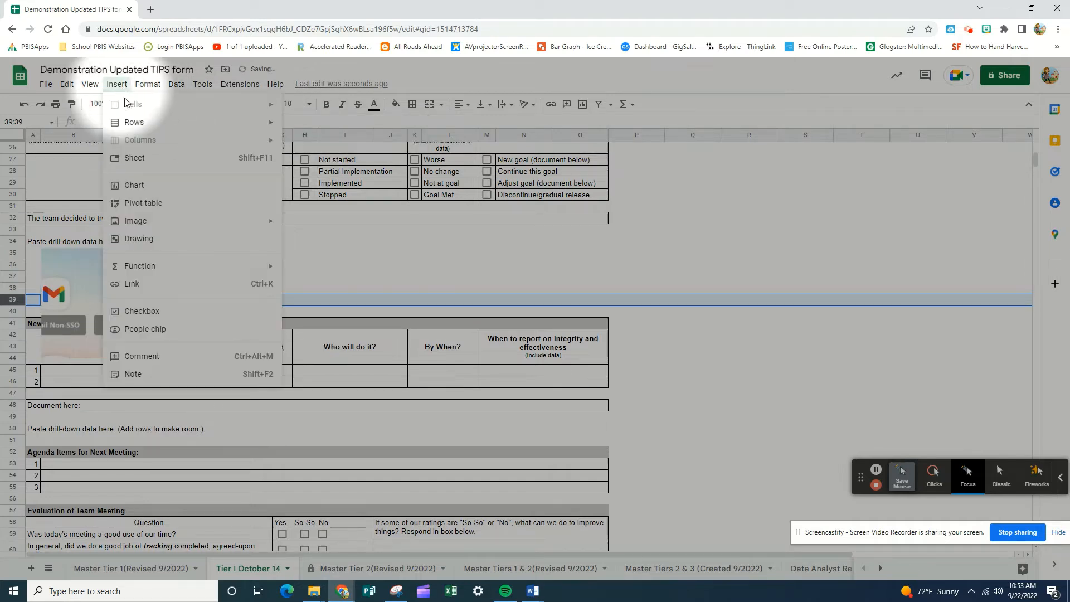
{"action": "mouse_move", "coordinate": [239, 124]}
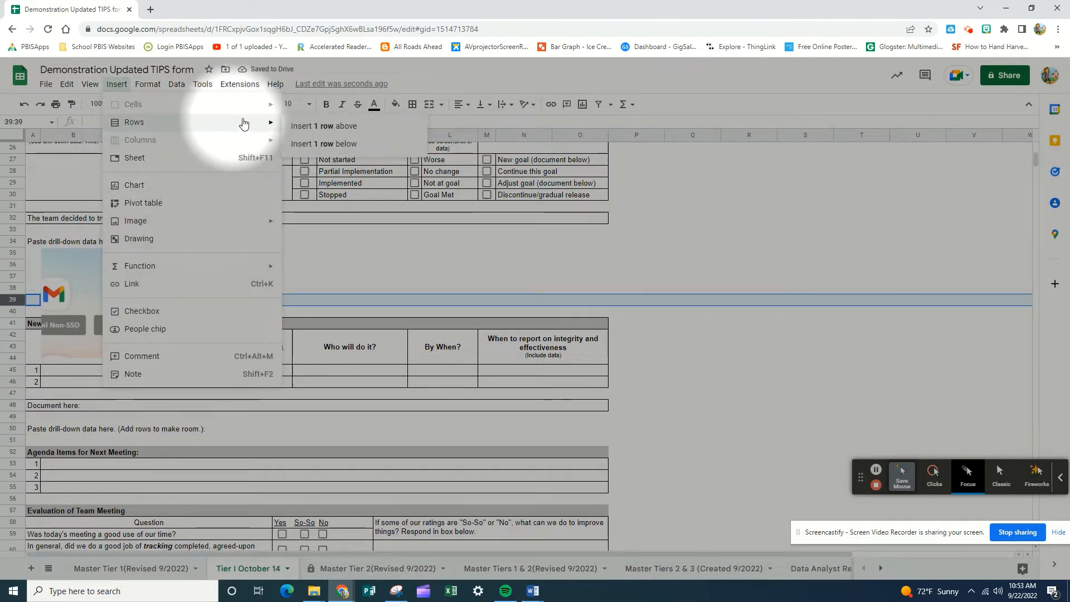
{"action": "left_click", "coordinate": [297, 128]}
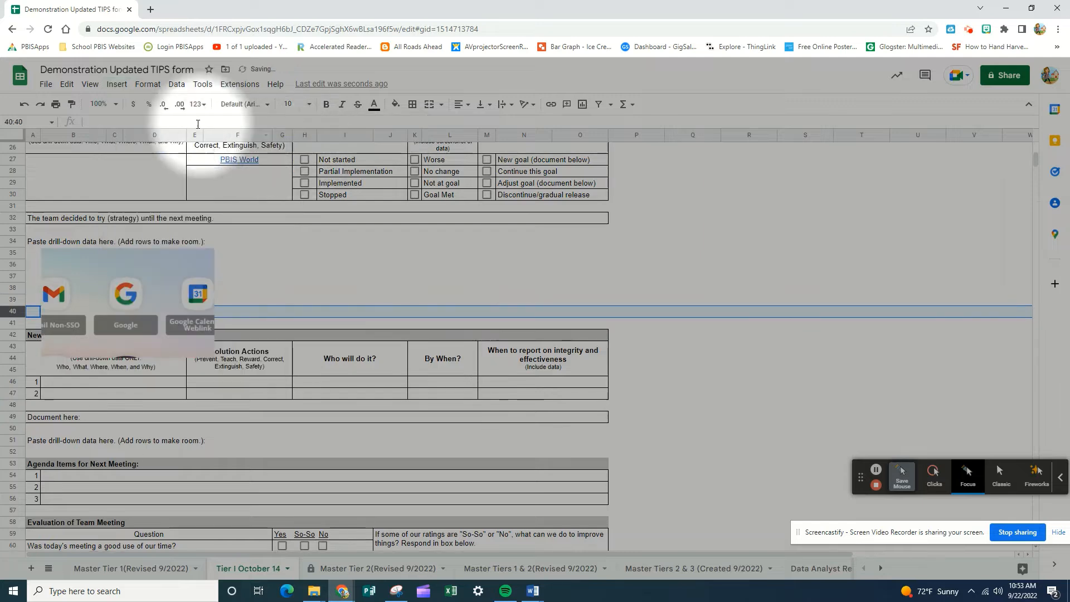
{"action": "left_click", "coordinate": [118, 84]}
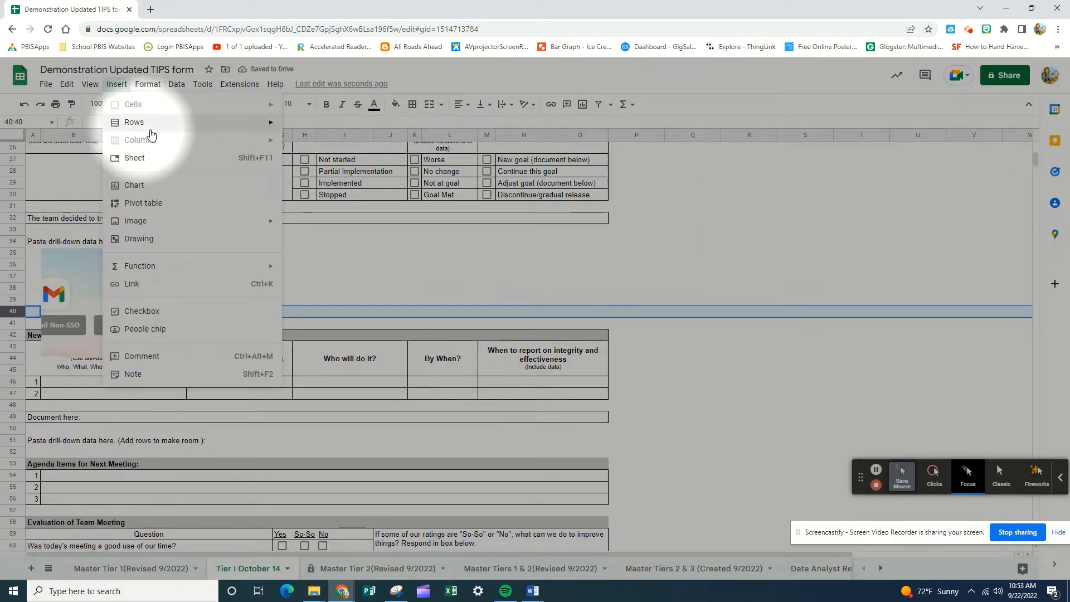
{"action": "mouse_move", "coordinate": [223, 130]}
{"action": "left_click", "coordinate": [315, 127]}
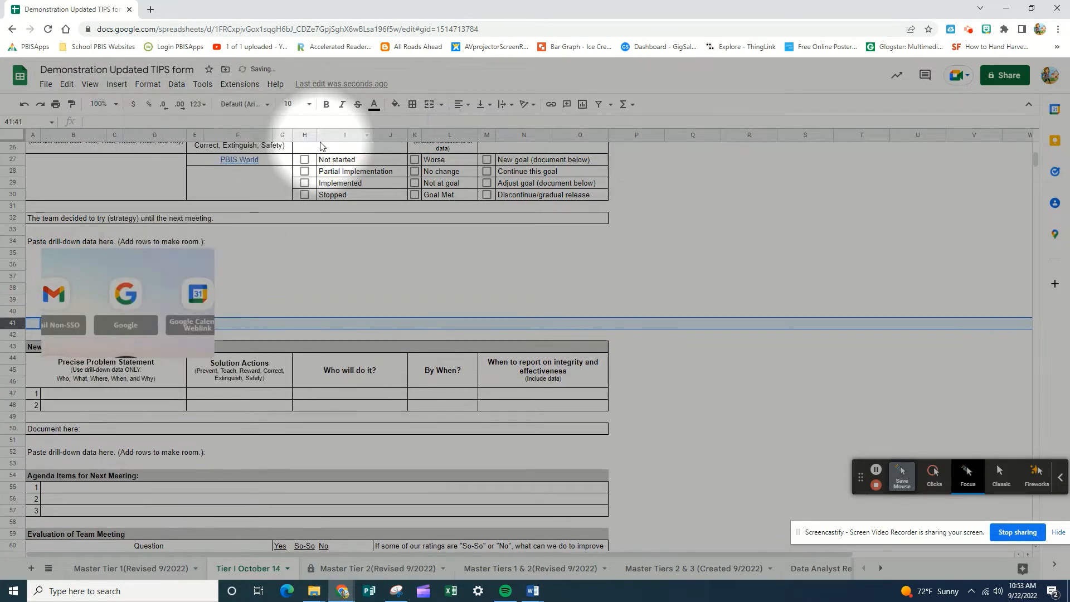
{"action": "left_click", "coordinate": [117, 84]}
{"action": "mouse_move", "coordinate": [139, 122]}
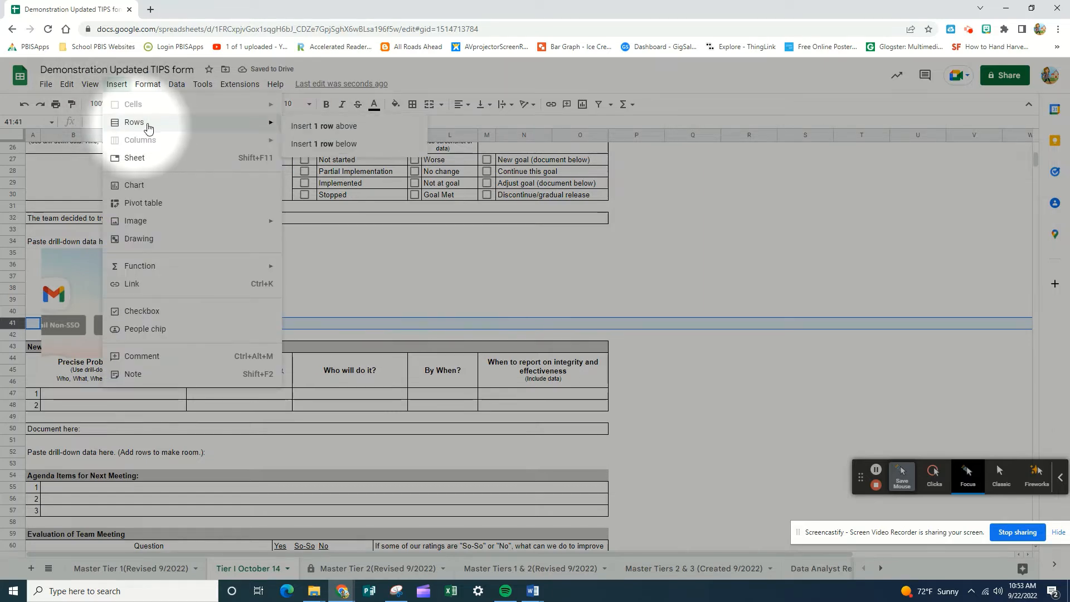
{"action": "left_click", "coordinate": [307, 129]}
{"action": "left_click", "coordinate": [184, 352]}
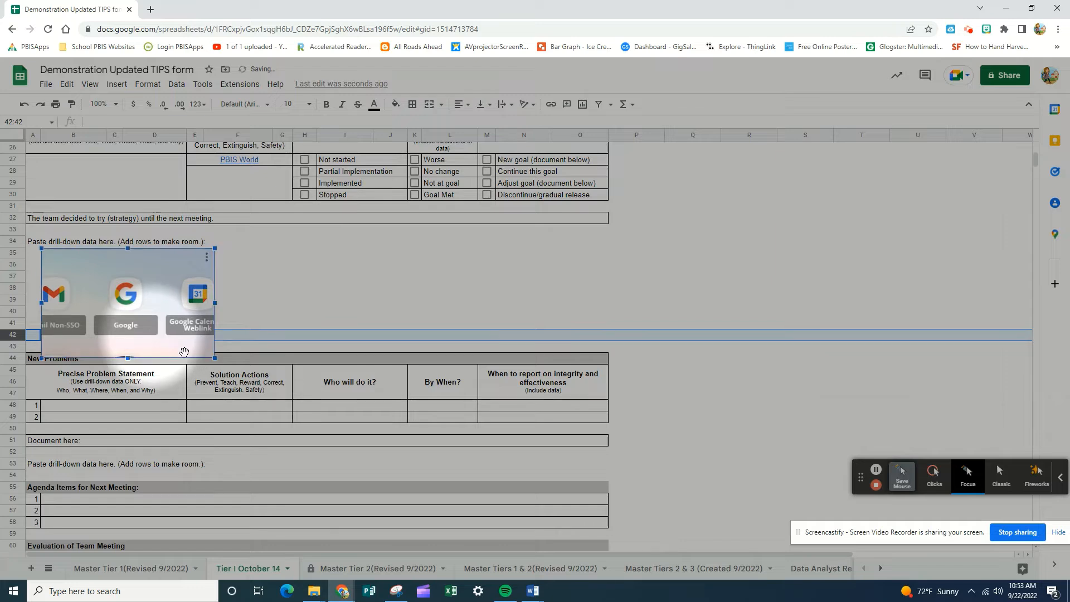
{"action": "left_click_drag", "start_coordinate": [214, 358], "coordinate": [177, 306]}
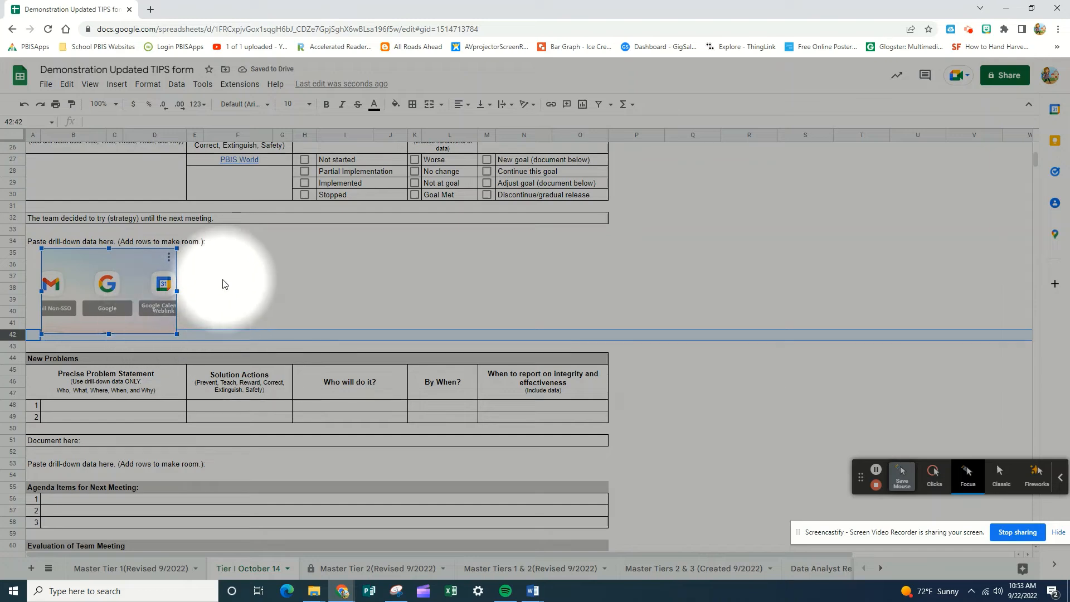
Step: Mark agenda item 4, Previously-Defined Problems, as complete
{"action": "scroll", "coordinate": [223, 285], "scroll_direction": "up", "scroll_amount": 5}
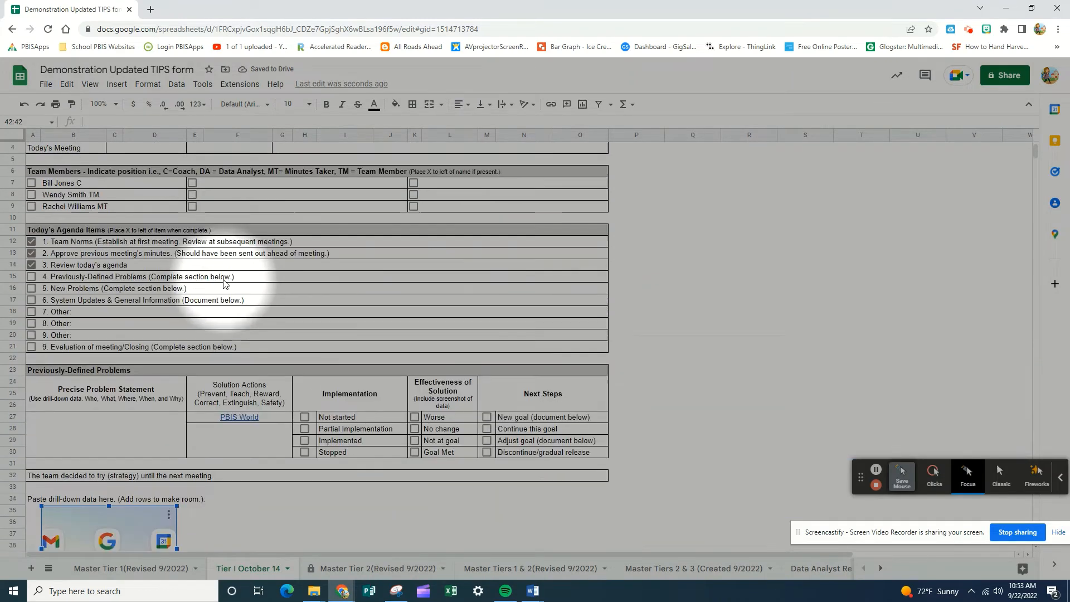
{"action": "left_click", "coordinate": [31, 277]}
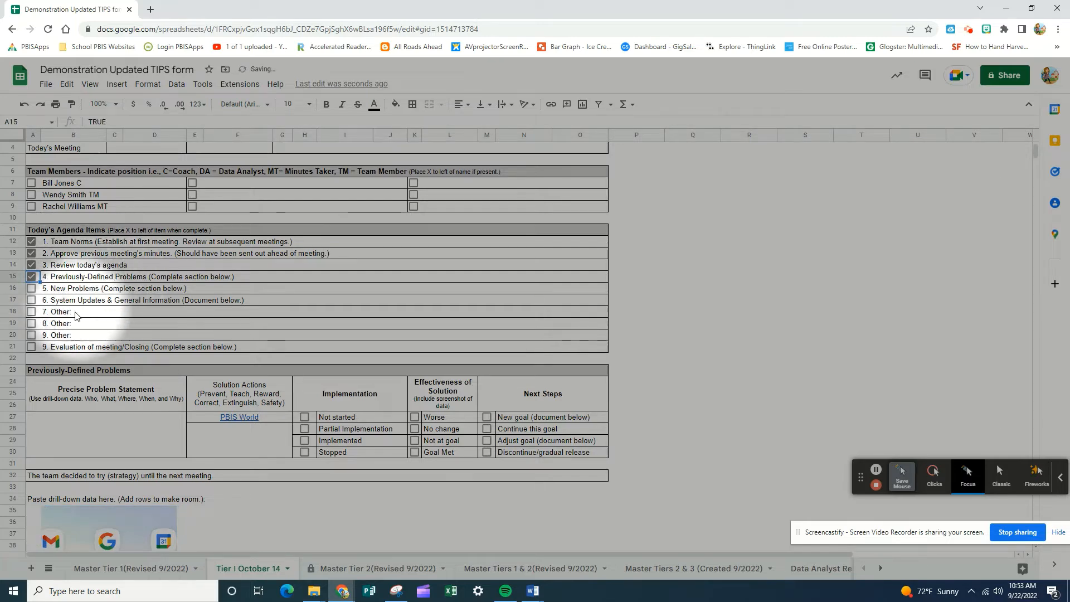
Step: Begin the first precise problem statement under New Problems with the student's name followed by "is taking jump rope"
{"action": "scroll", "coordinate": [73, 289], "scroll_direction": "down", "scroll_amount": 4}
{"action": "scroll", "coordinate": [73, 318], "scroll_direction": "down", "scroll_amount": 2}
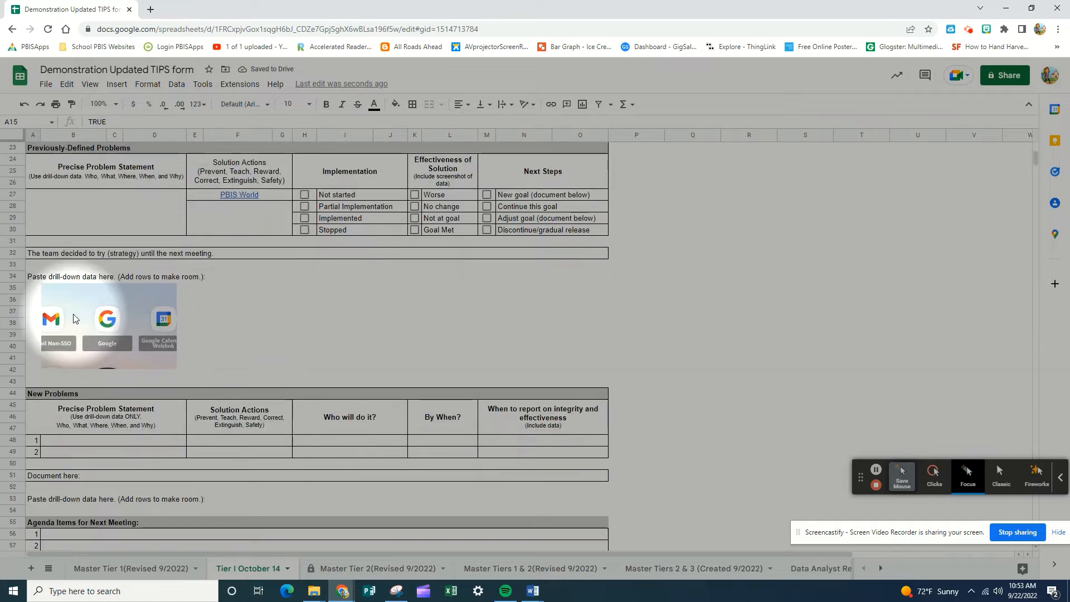
{"action": "scroll", "coordinate": [76, 319], "scroll_direction": "down", "scroll_amount": 2}
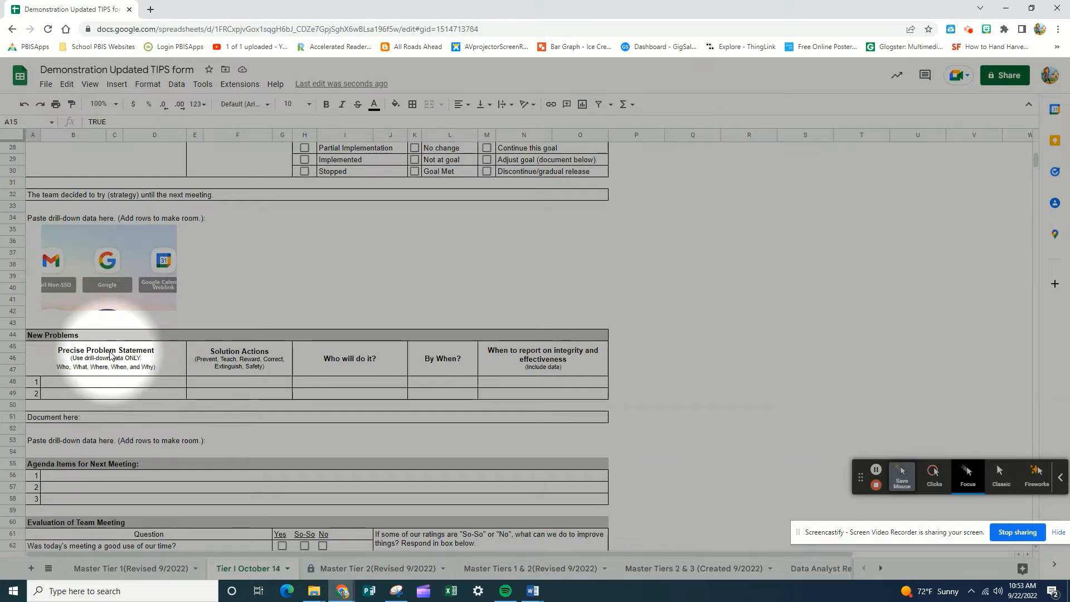
{"action": "left_click", "coordinate": [80, 382]}
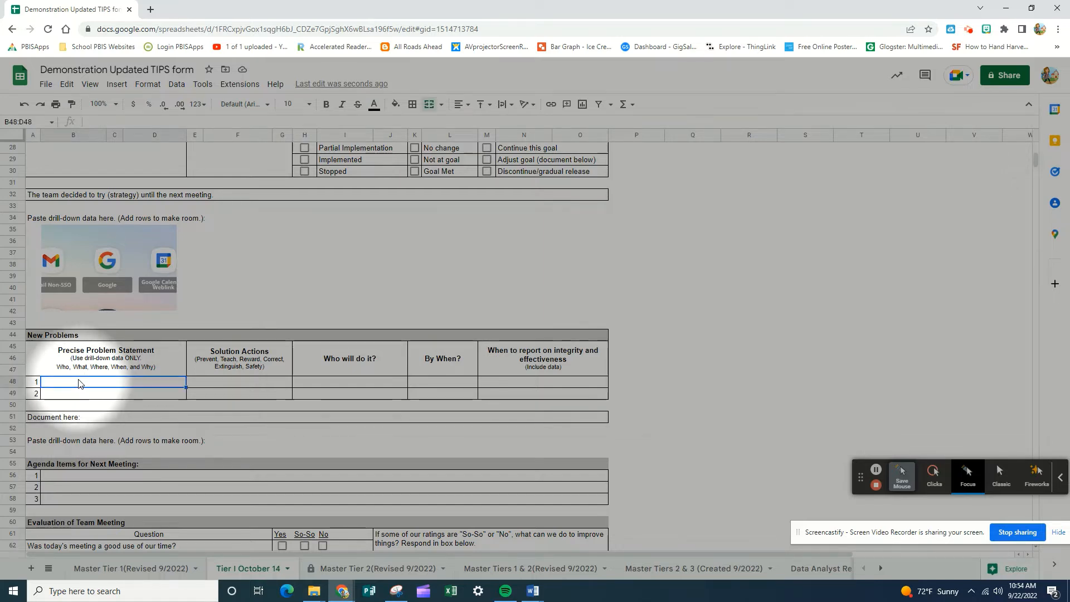
{"action": "type", "text": "Sam "}
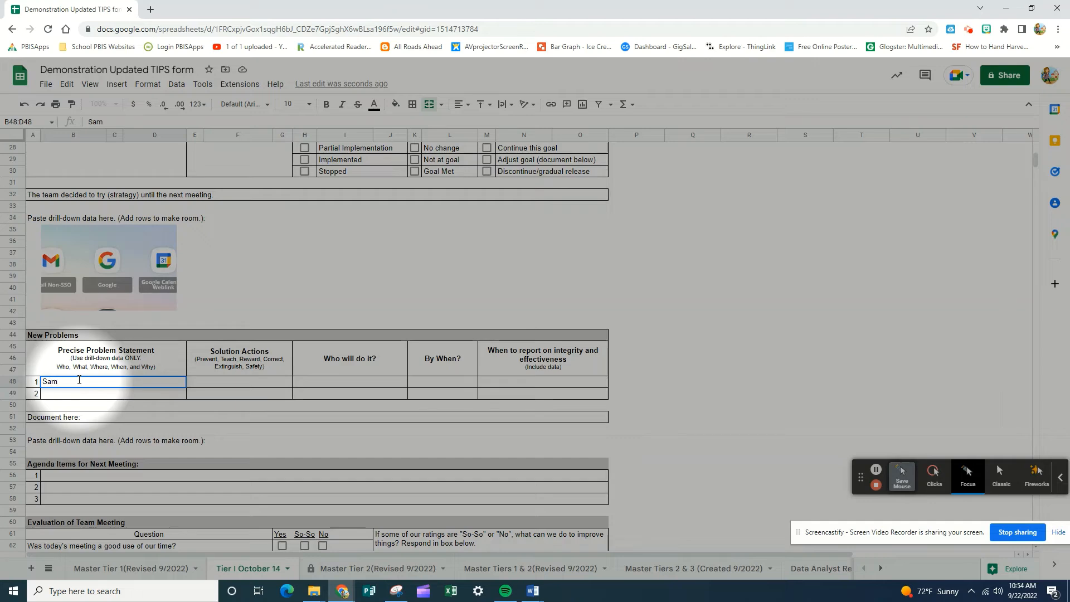
{"action": "type", "text": "S. is"}
{"action": "key", "text": "BackSpace"}
{"action": "key", "text": "BackSpace"}
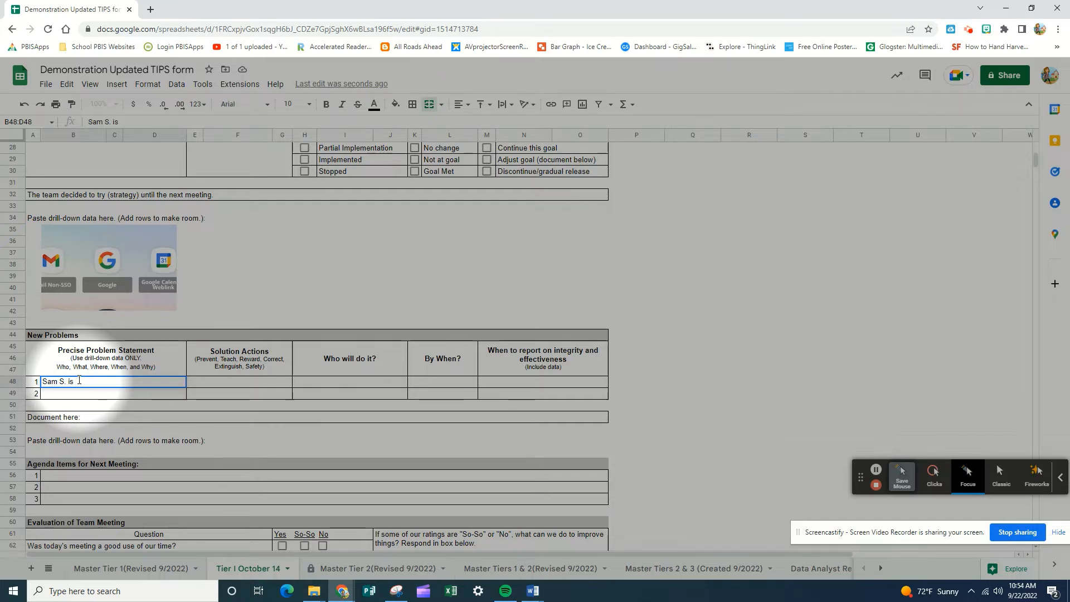
{"action": "type", "text": "bother"}
{"action": "key", "text": "BackSpace"}
{"action": "key", "text": "BackSpace"}
{"action": "key", "text": "BackSpace"}
{"action": "key", "text": "BackSpace"}
{"action": "type", "text": "taking jump"}
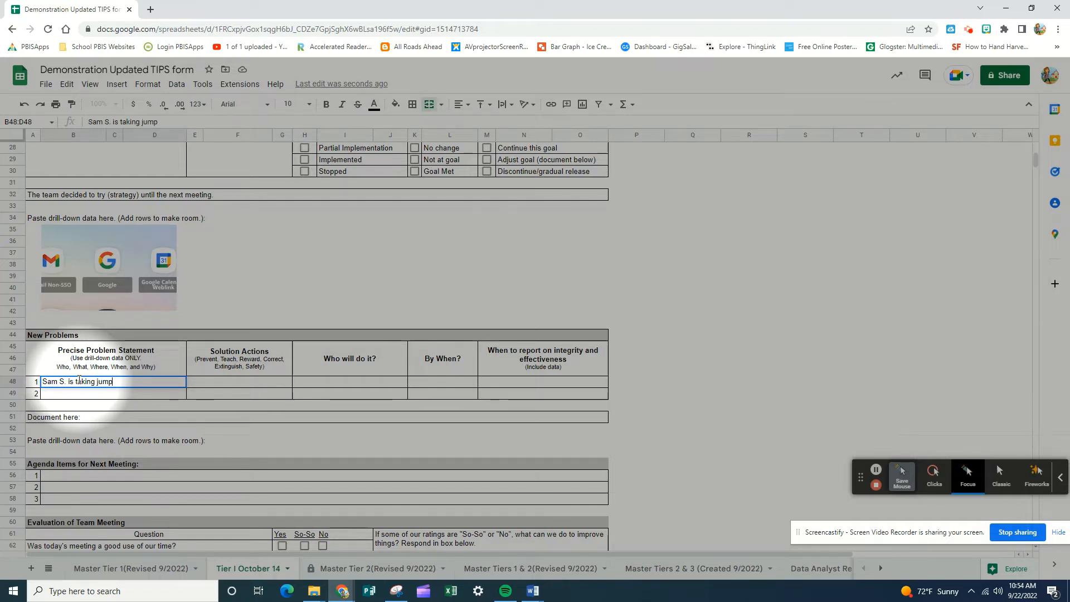
{"action": "type", "text": " ropes from teh girl"}
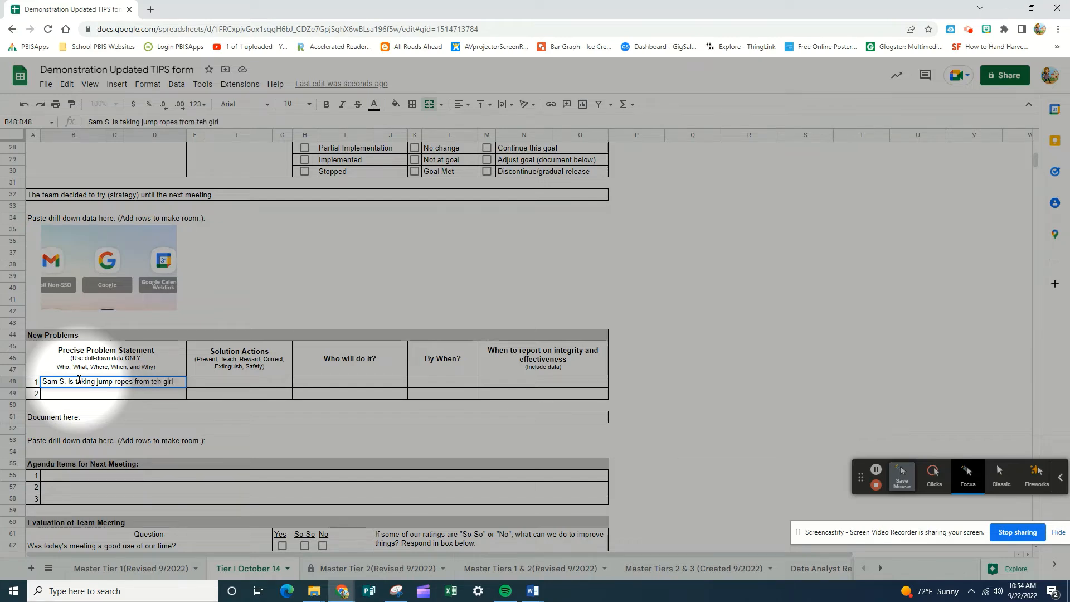
Step: Continue the problem statement so it reads "jump ropes from the girls at morning recess for gaining attention."
{"action": "key", "text": "BackSpace"}
{"action": "key", "text": "BackSpace"}
{"action": "key", "text": "BackSpace"}
{"action": "key", "text": "BackSpace"}
{"action": "type", "text": "he girls at mor"}
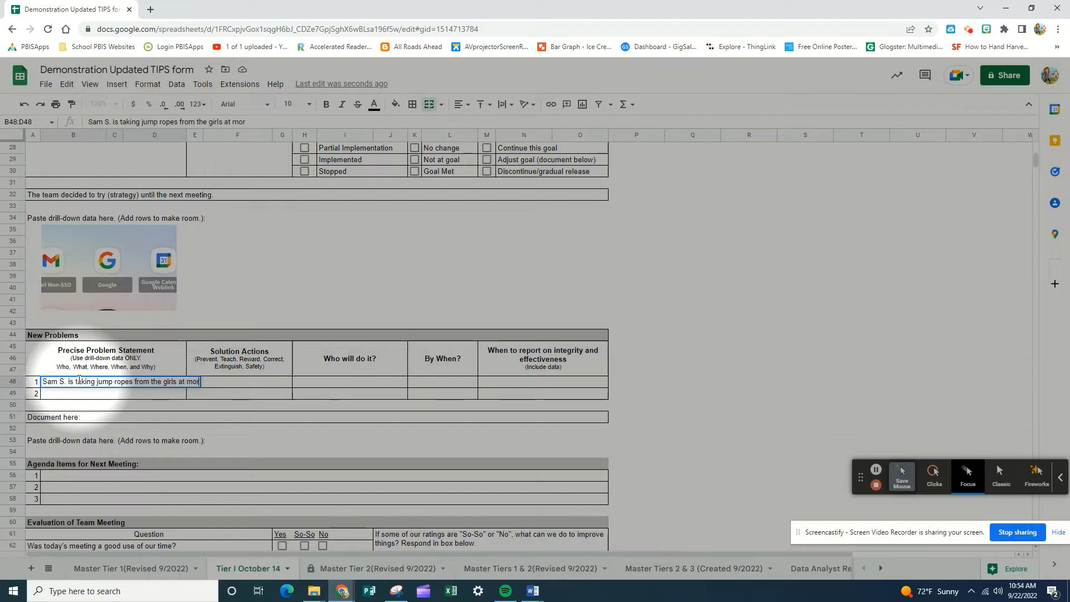
{"action": "type", "text": "ning recess for"}
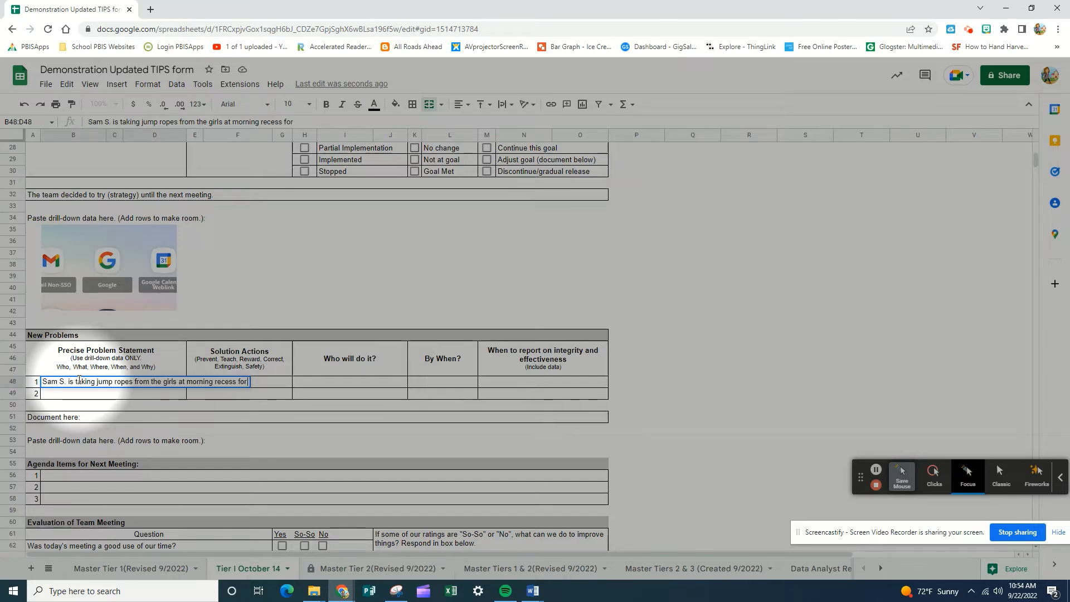
{"action": "type", "text": " gaining "}
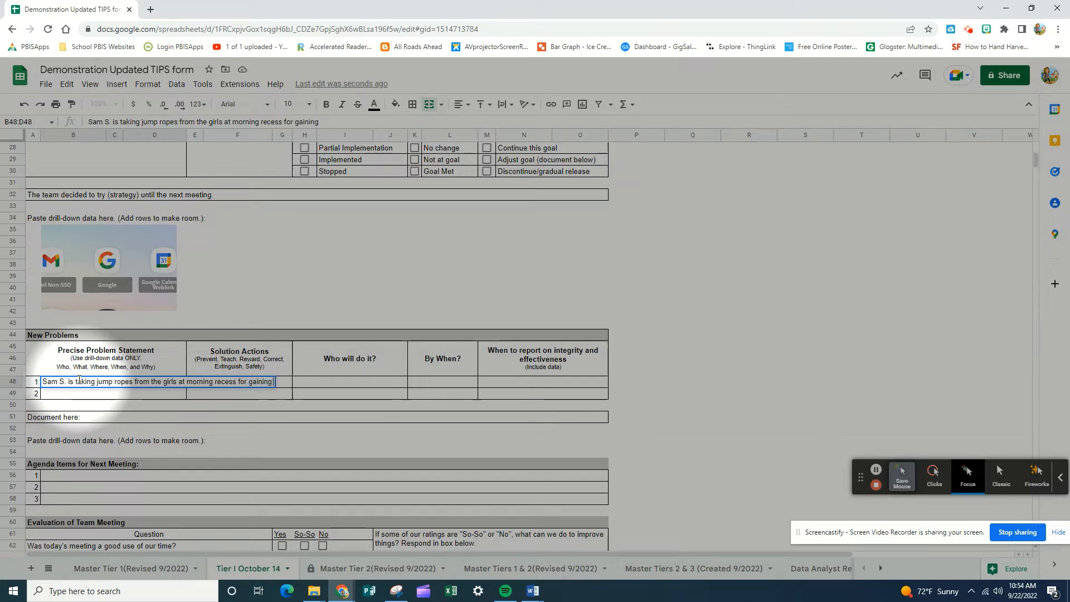
{"action": "type", "text": "attention."}
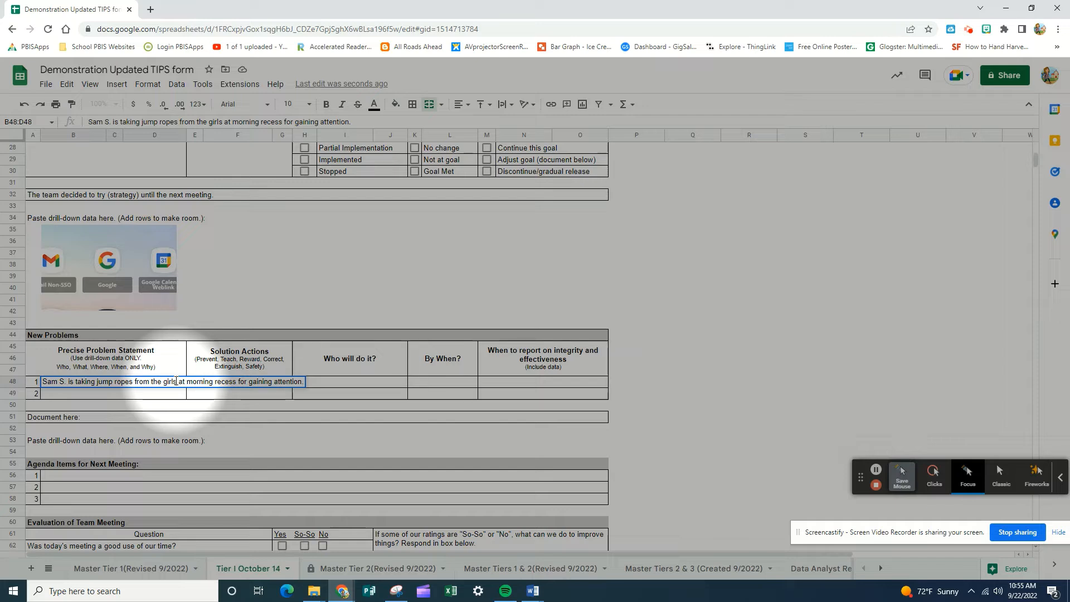
Step: Insert "on the playground" after "the girls" in the first problem statement and commit the cell
{"action": "type", "text": "on the p"}
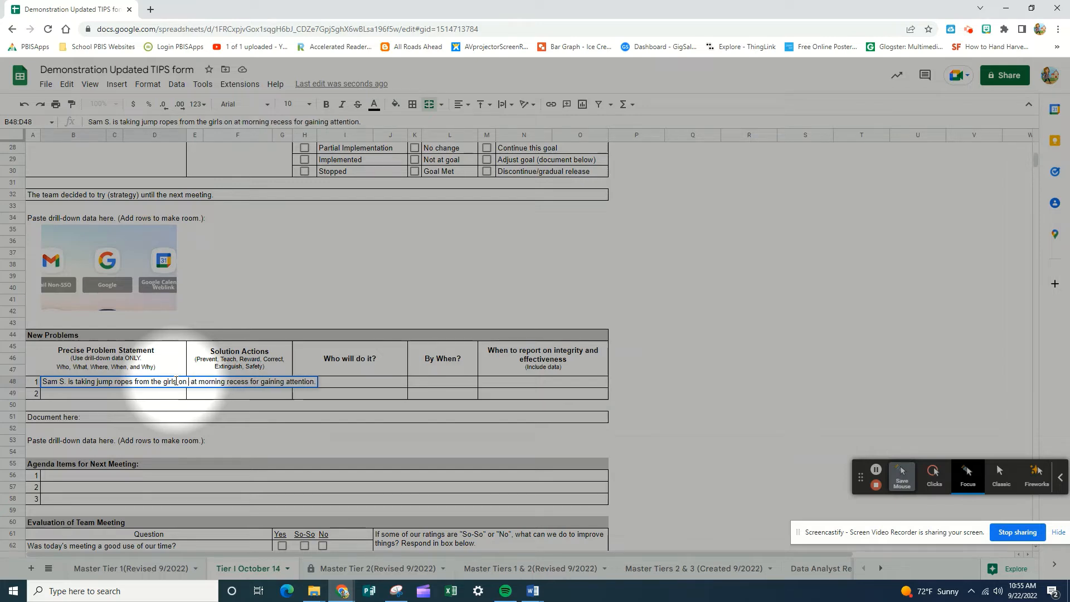
{"action": "type", "text": "layground"}
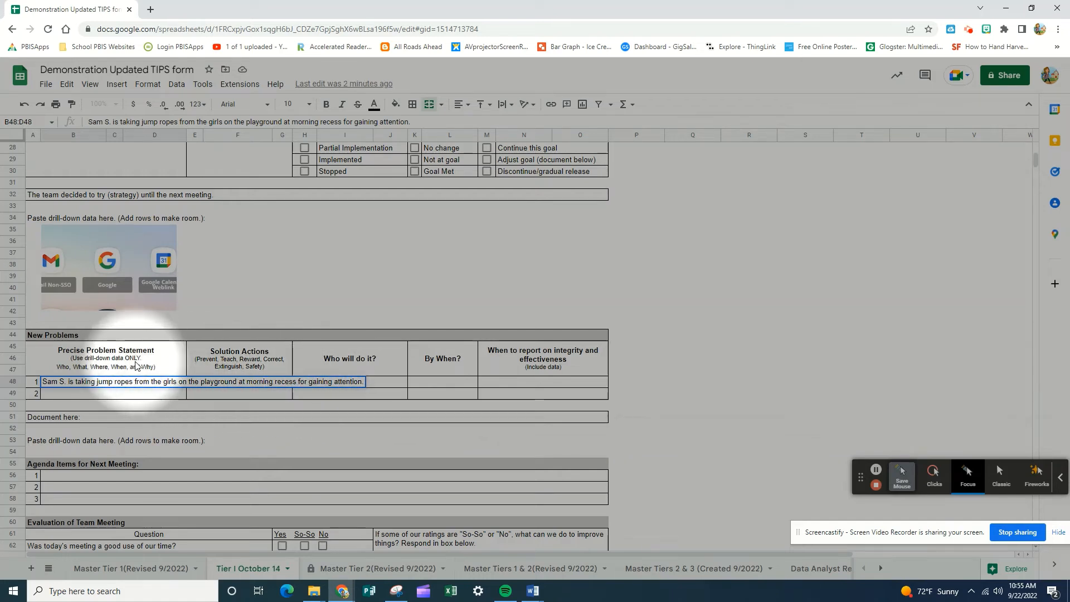
{"action": "key", "text": "Return"}
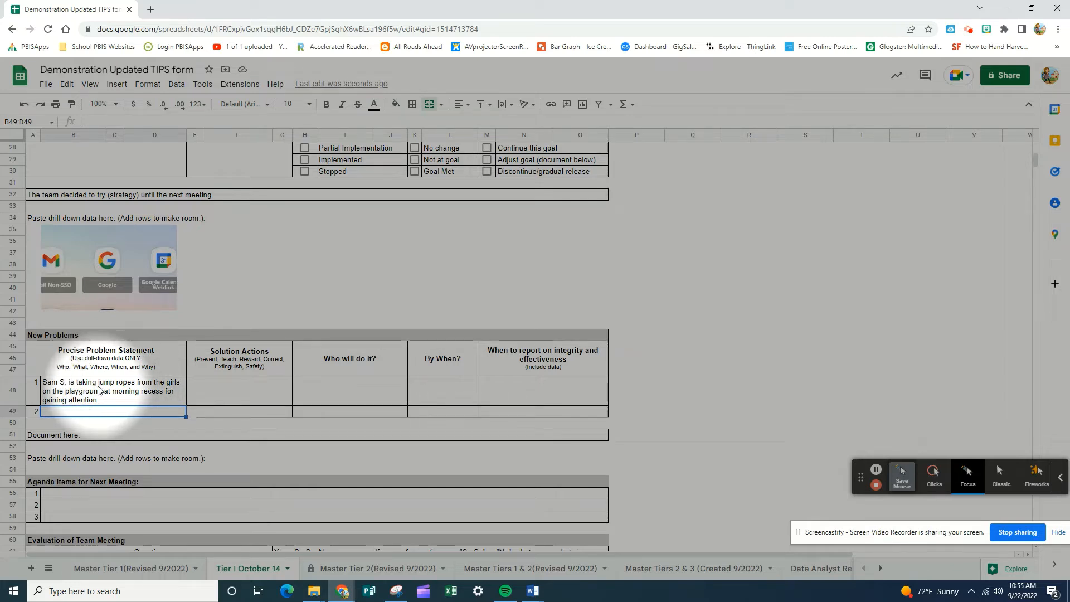
Step: Open the PBIS World link in the Solution Actions cell of the Previously-Defined Problems section
{"action": "left_click", "coordinate": [215, 391]}
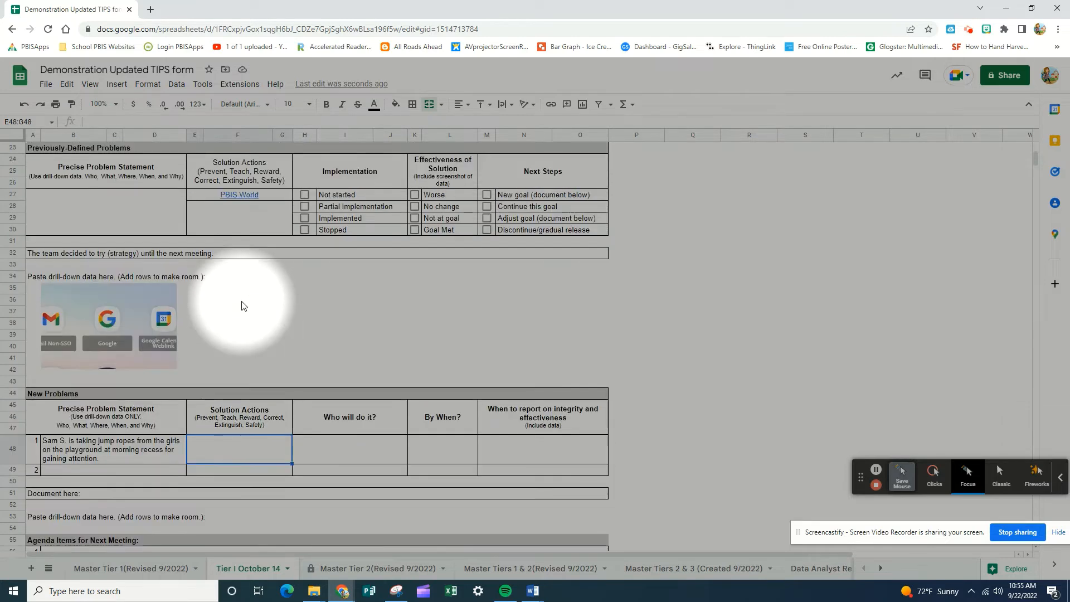
{"action": "scroll", "coordinate": [241, 304], "scroll_direction": "up", "scroll_amount": 2}
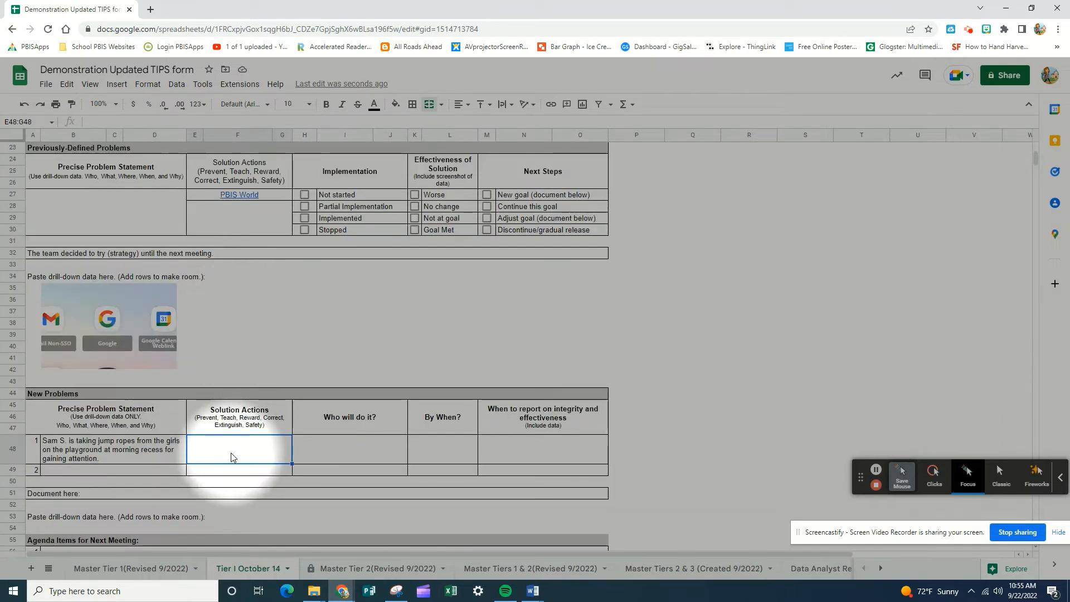
{"action": "left_click", "coordinate": [237, 198]}
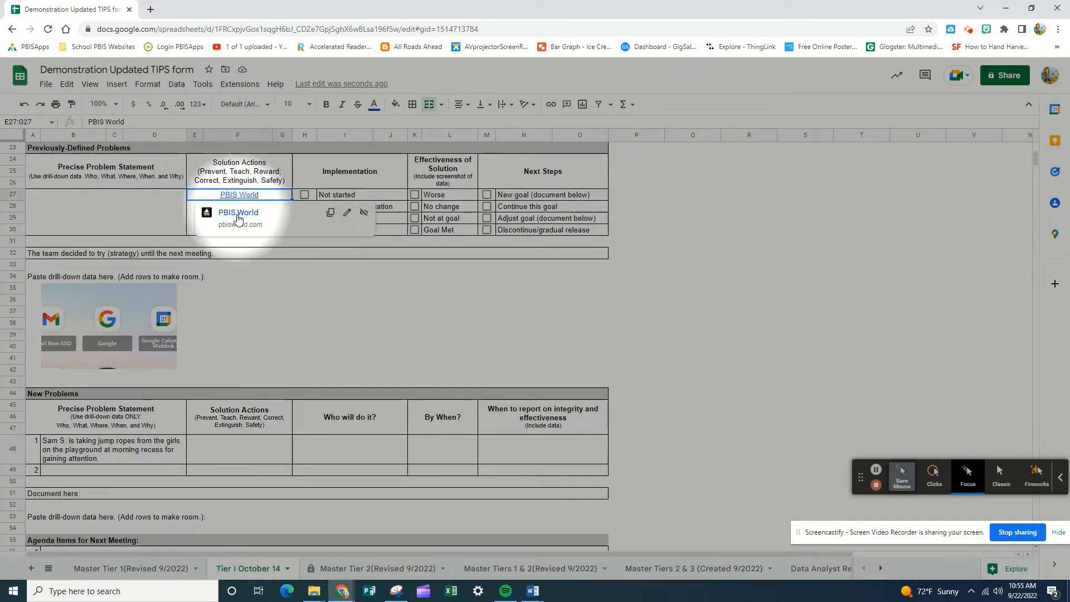
{"action": "left_click", "coordinate": [239, 215]}
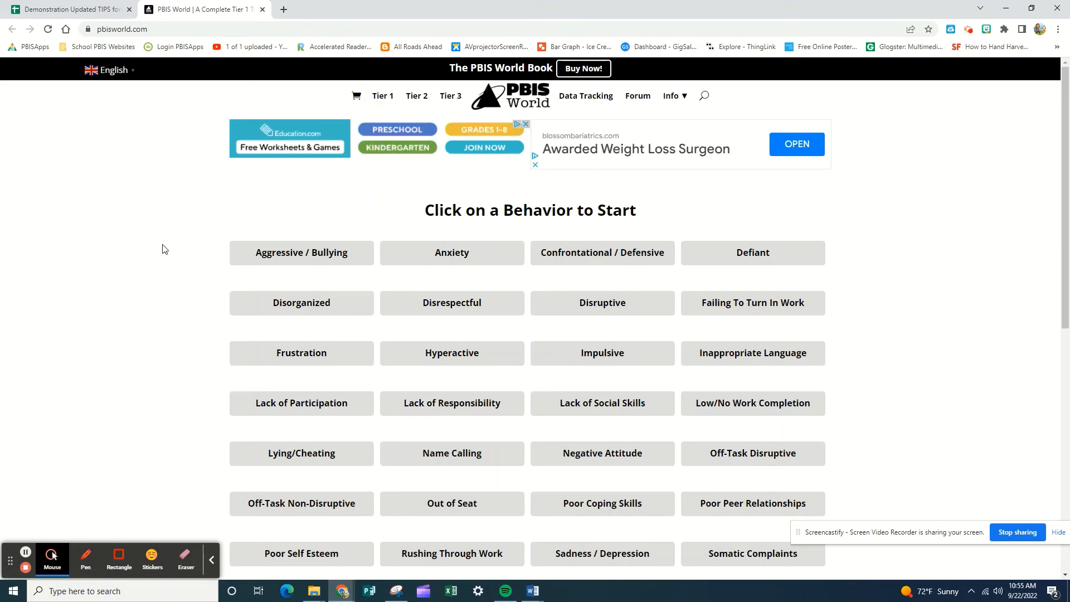
Step: Look through the behavior list on PBIS World and open the Impulsive behavior page
{"action": "scroll", "coordinate": [164, 248], "scroll_direction": "down", "scroll_amount": 1}
{"action": "scroll", "coordinate": [163, 248], "scroll_direction": "down", "scroll_amount": 1}
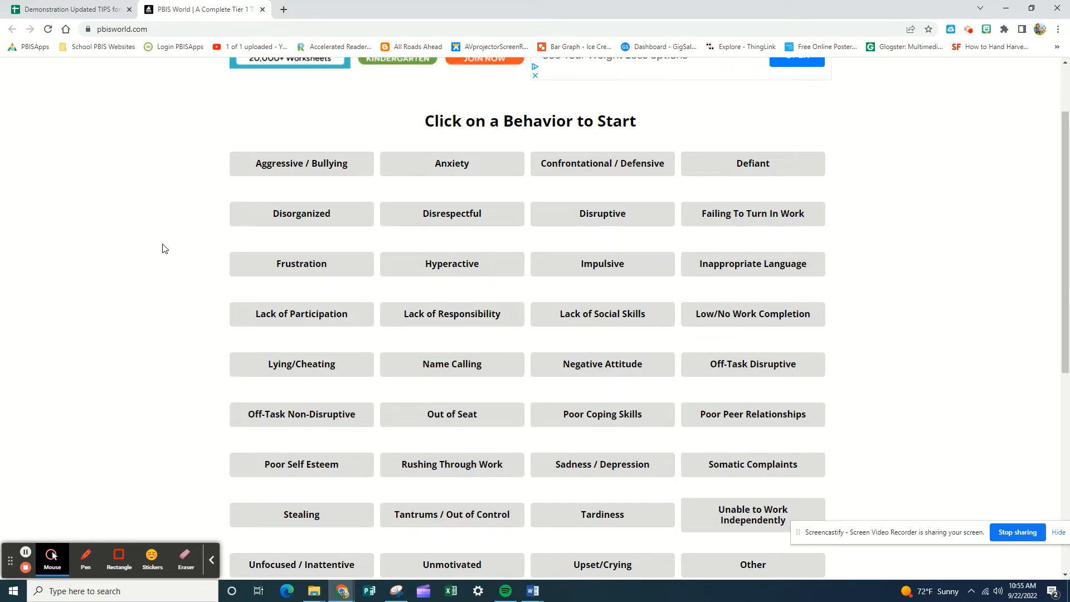
{"action": "scroll", "coordinate": [164, 247], "scroll_direction": "down", "scroll_amount": 2}
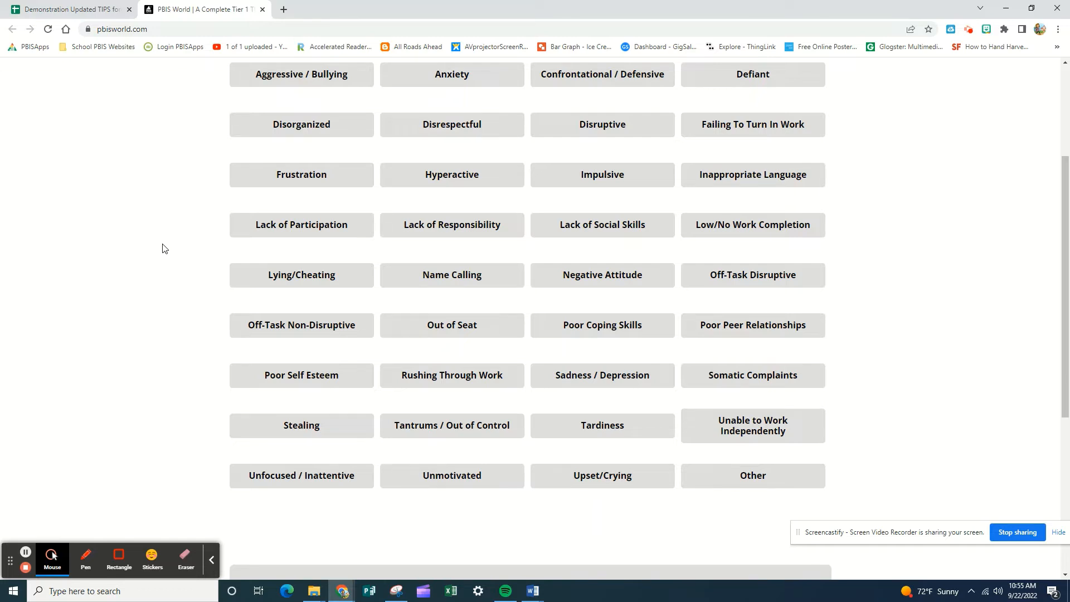
{"action": "scroll", "coordinate": [164, 247], "scroll_direction": "up", "scroll_amount": 3}
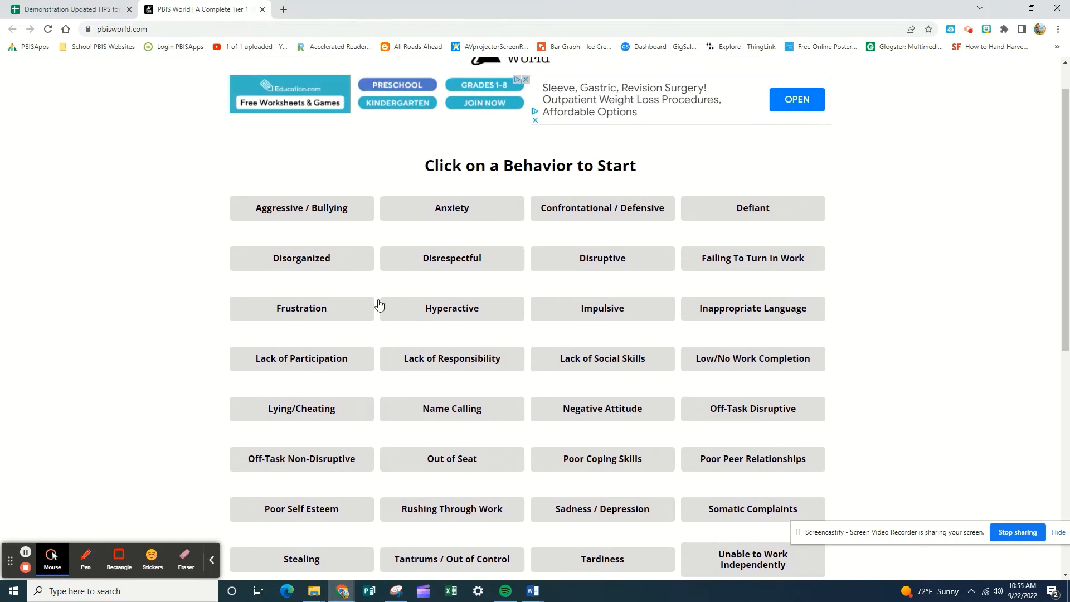
{"action": "left_click", "coordinate": [599, 309]}
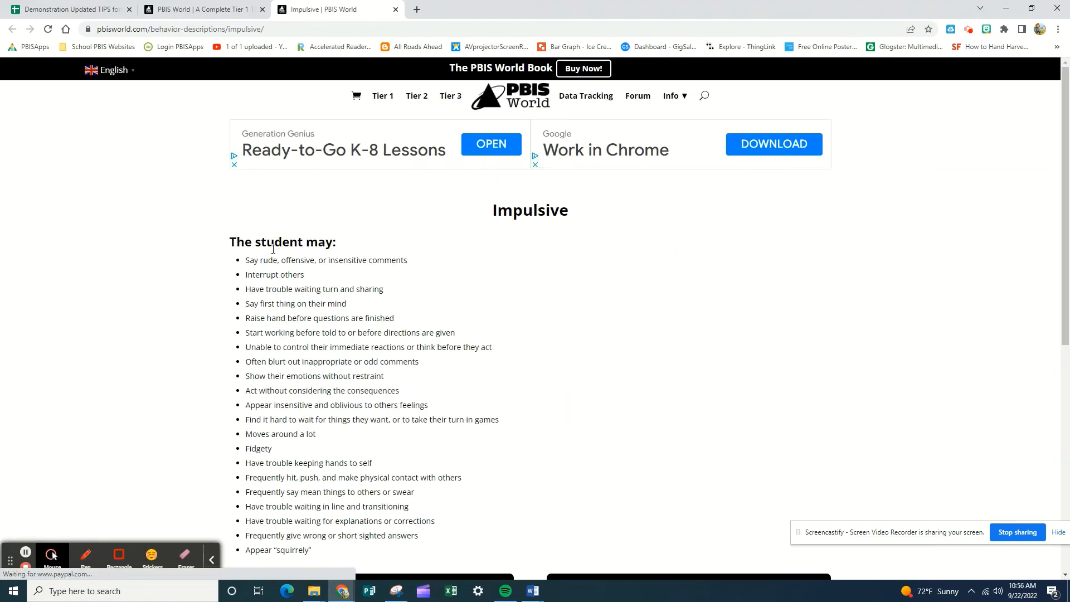
Step: Review the Impulsive behavior description and answer Yes to open its Tier 1 interventions
{"action": "scroll", "coordinate": [273, 257], "scroll_direction": "down", "scroll_amount": 2}
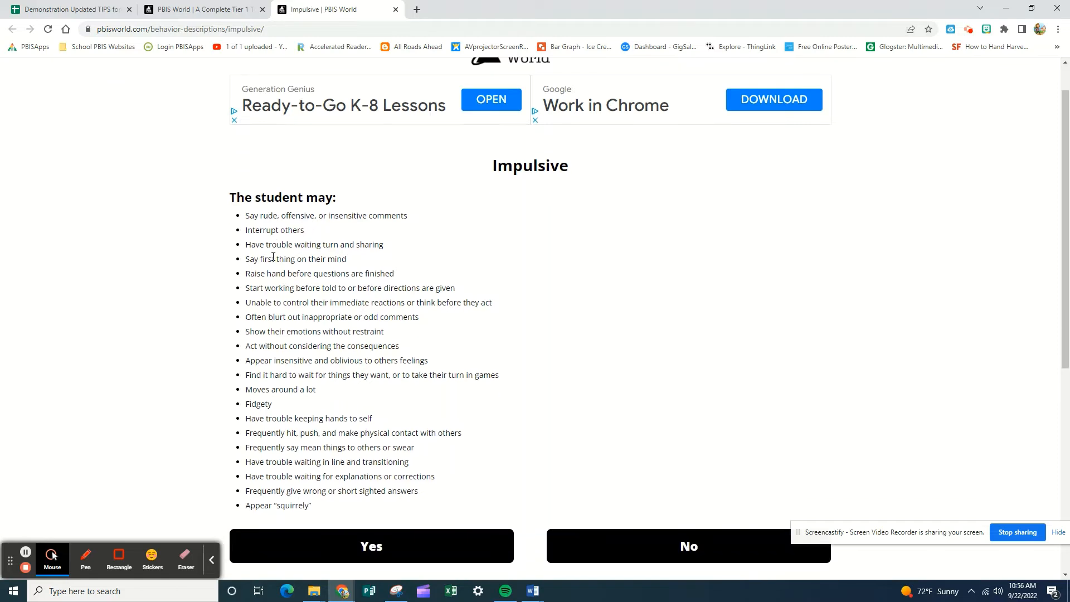
{"action": "scroll", "coordinate": [273, 257], "scroll_direction": "down", "scroll_amount": 5}
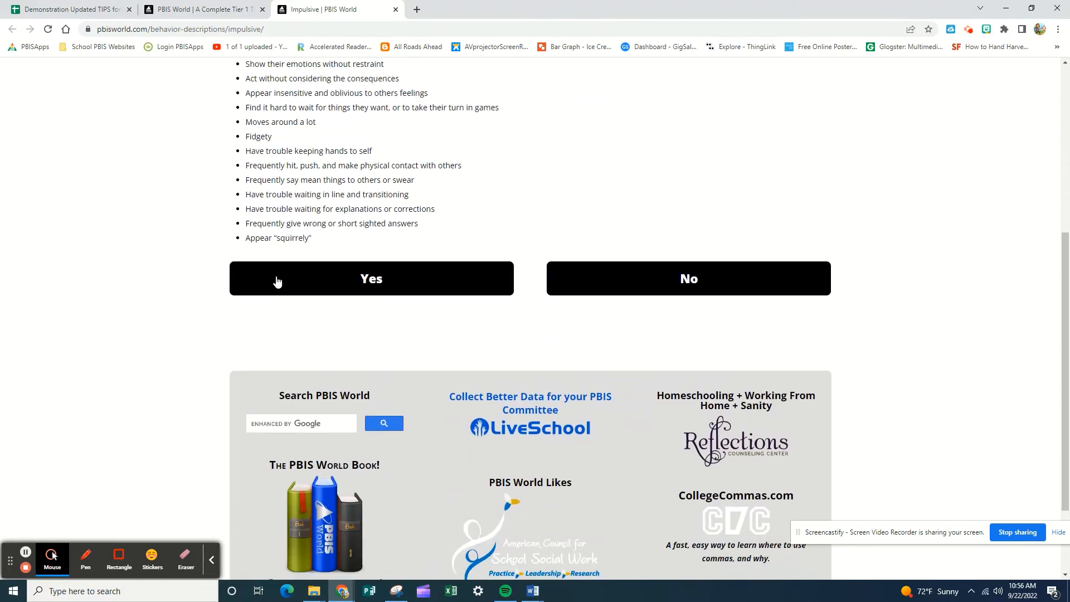
{"action": "left_click", "coordinate": [371, 280]}
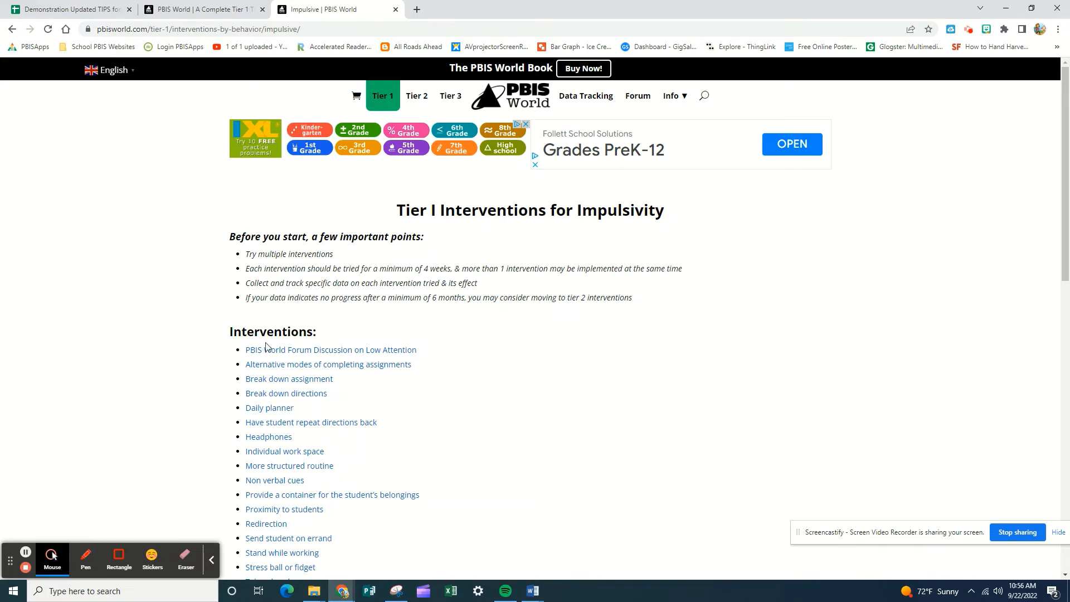
Step: Review the Tier 1 interventions for impulsivity and open the Redirection intervention
{"action": "scroll", "coordinate": [221, 377], "scroll_direction": "down", "scroll_amount": 1}
{"action": "scroll", "coordinate": [221, 377], "scroll_direction": "down", "scroll_amount": 2}
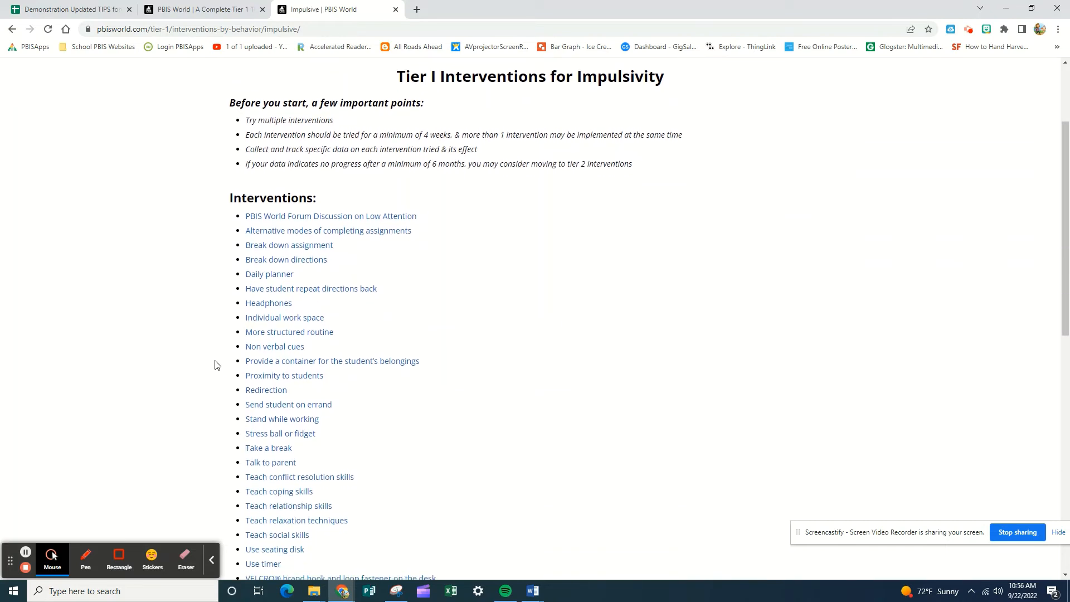
{"action": "scroll", "coordinate": [216, 365], "scroll_direction": "down", "scroll_amount": 3}
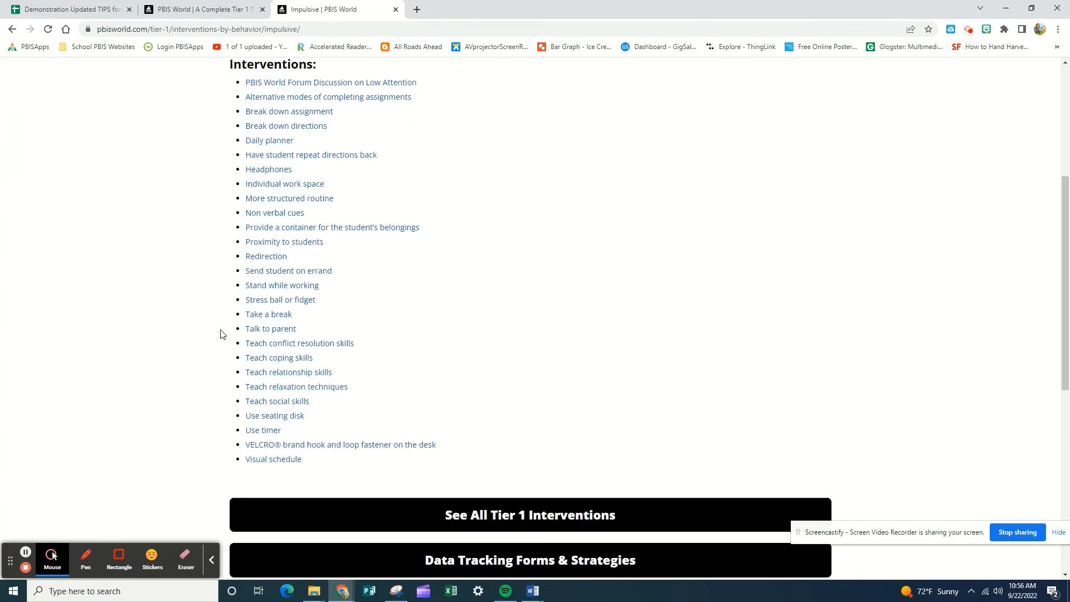
{"action": "left_click", "coordinate": [266, 258]}
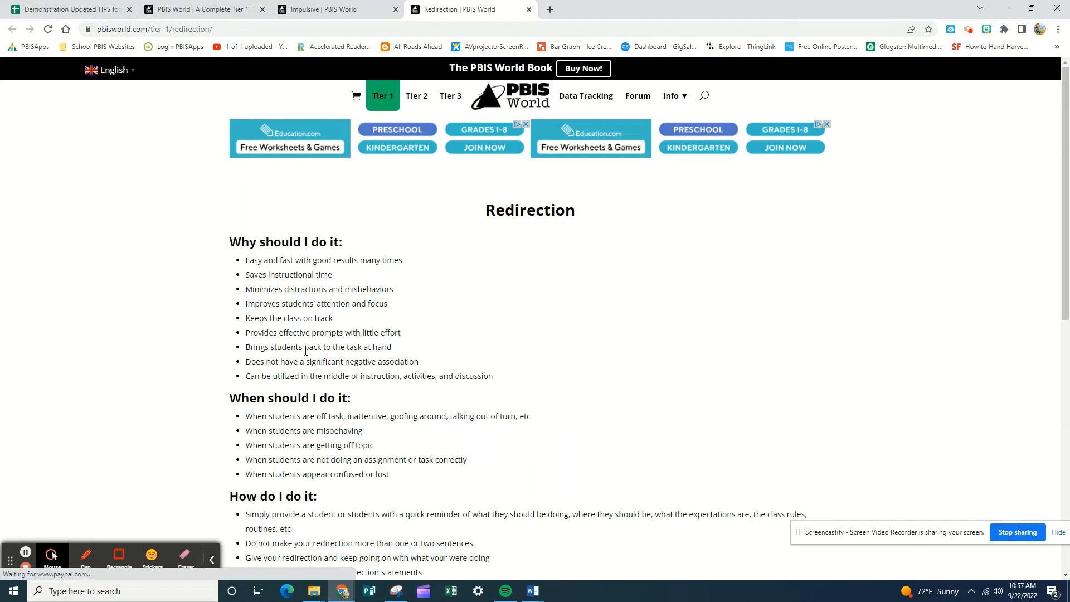
Step: Follow the resource "How To Redirect Off-Task Behavior In The Classroom" and open the "8 ways to redirect off-task behavior" article
{"action": "scroll", "coordinate": [306, 351], "scroll_direction": "down", "scroll_amount": 3}
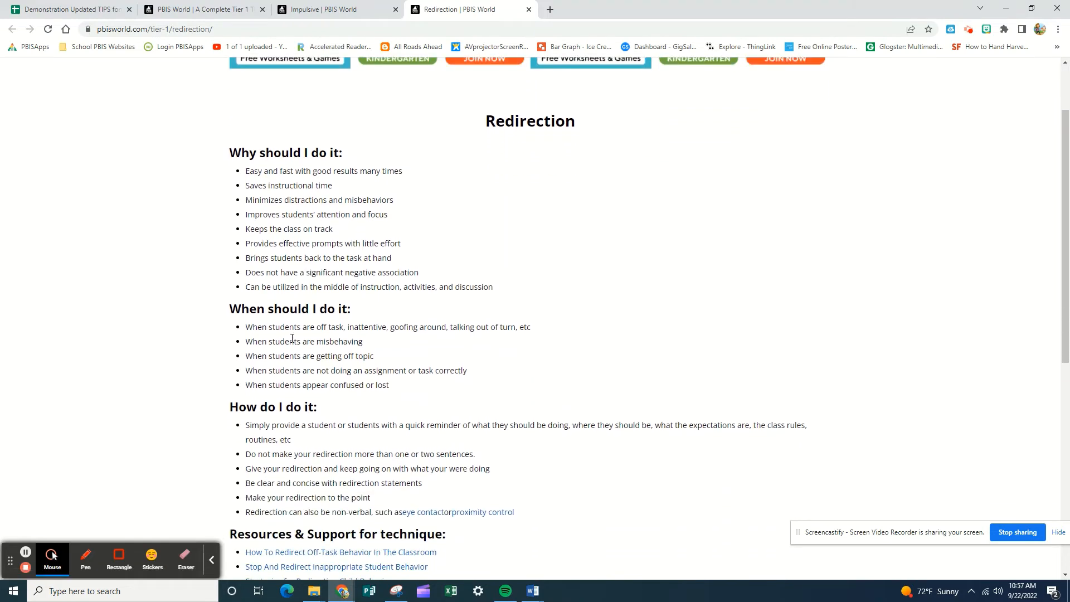
{"action": "scroll", "coordinate": [275, 335], "scroll_direction": "down", "scroll_amount": 2}
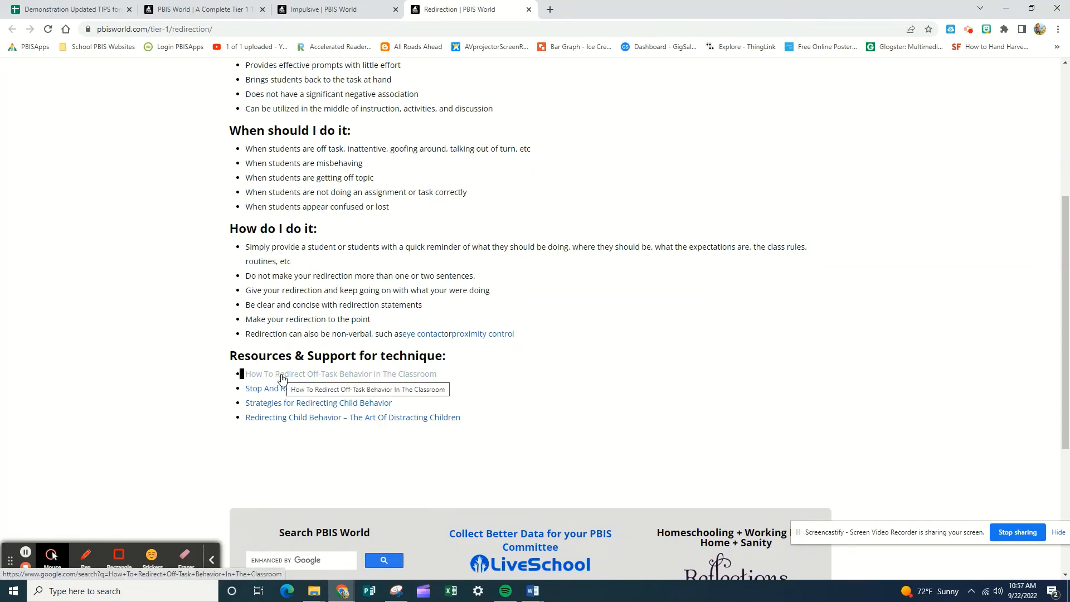
{"action": "left_click", "coordinate": [281, 376]}
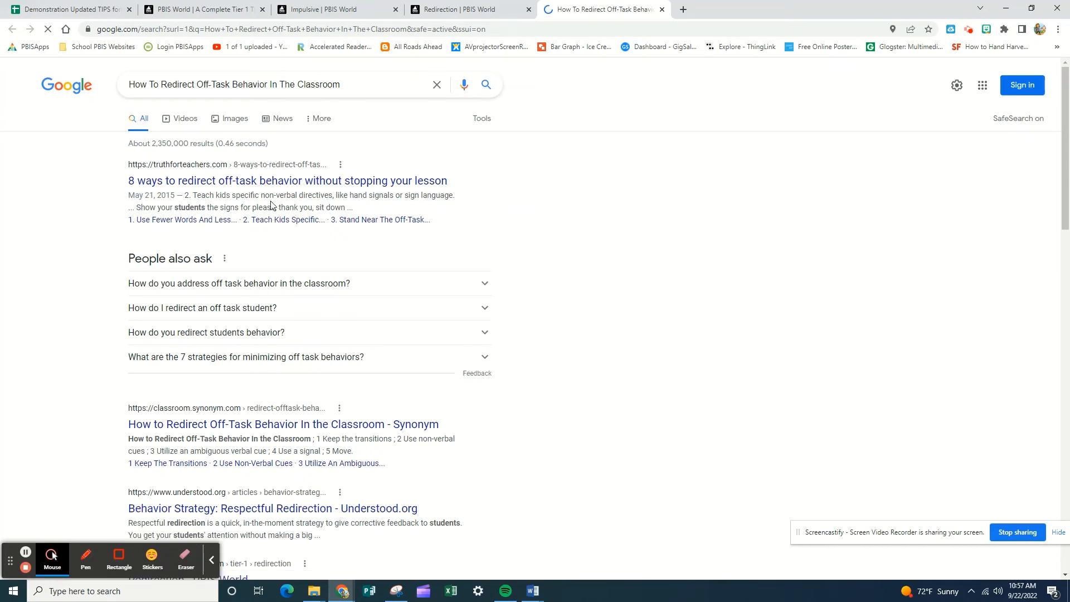
{"action": "left_click", "coordinate": [256, 185]}
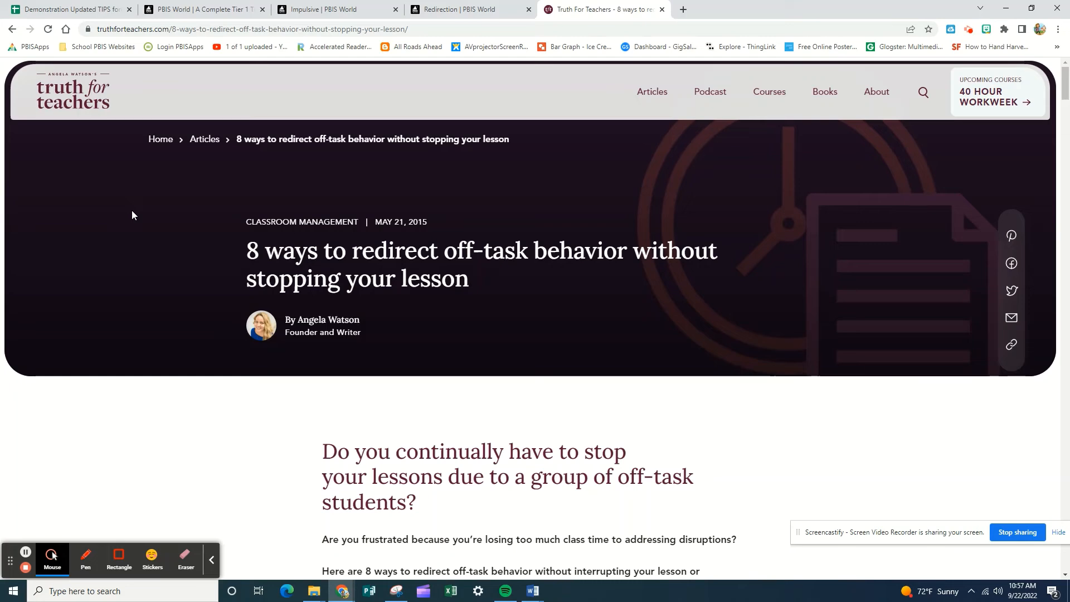
Step: Close the article, Redirection and Impulsive browser tabs to return to the PBIS World behavior list
{"action": "left_click", "coordinate": [662, 10]}
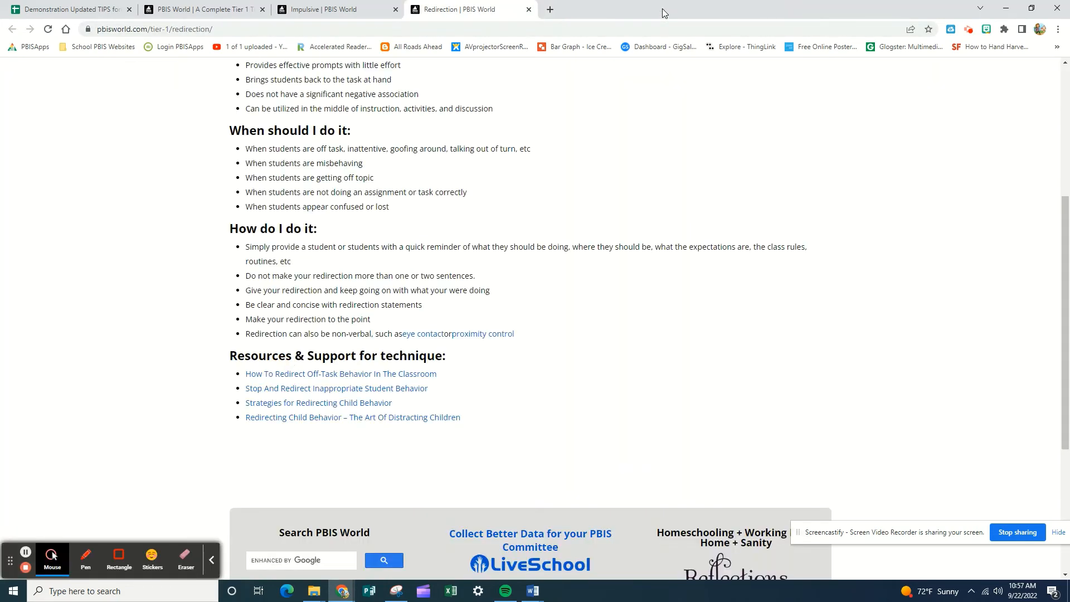
{"action": "left_click", "coordinate": [529, 9]}
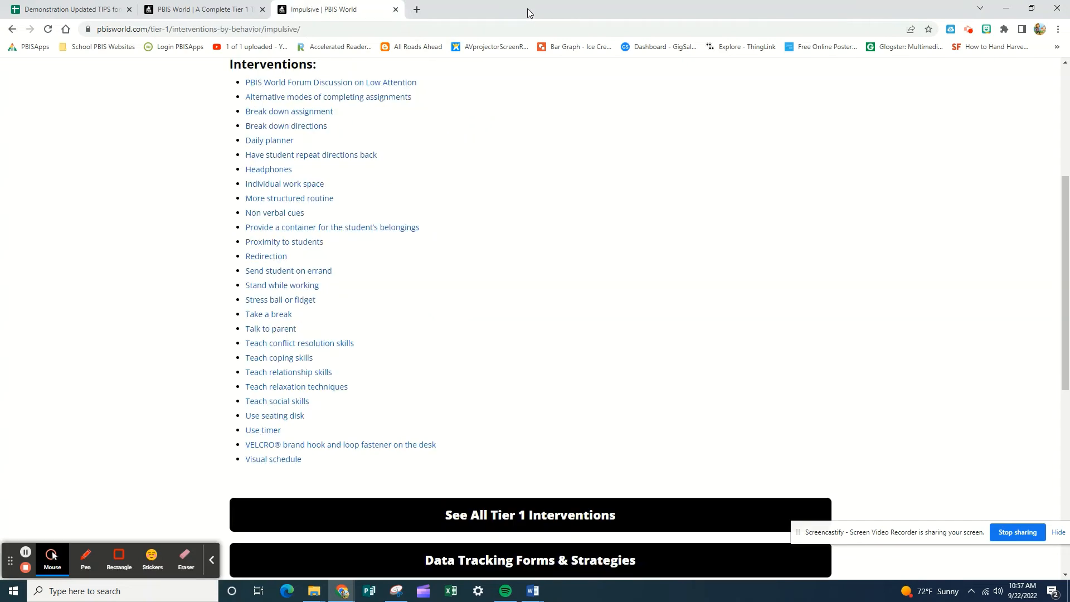
{"action": "left_click", "coordinate": [396, 10]}
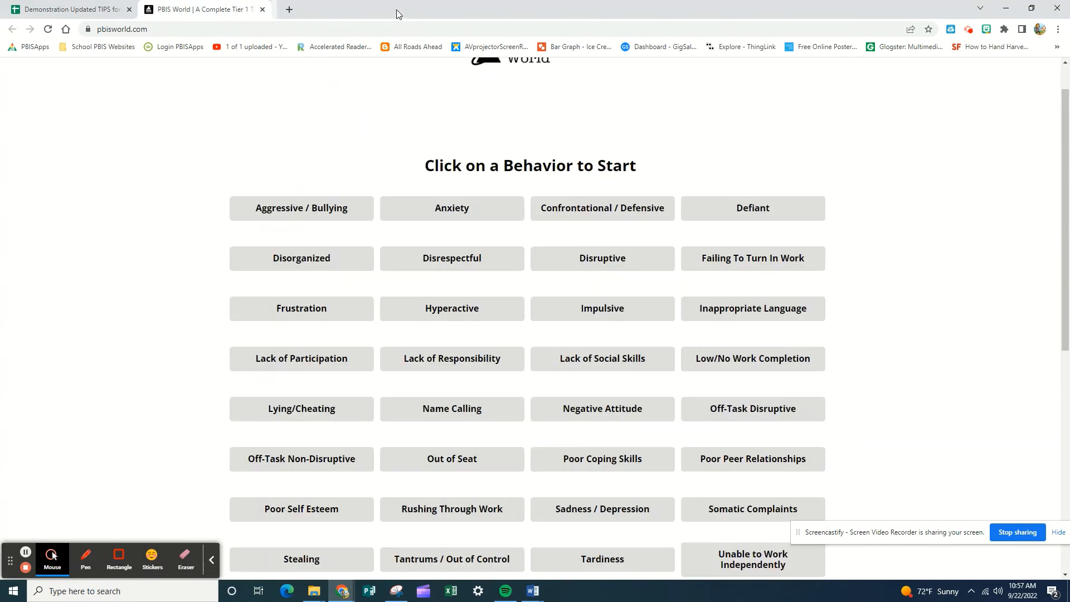
Step: Close the PBIS World page and enter "Strategy Name" as the solution action for new problem 1
{"action": "left_click", "coordinate": [262, 10]}
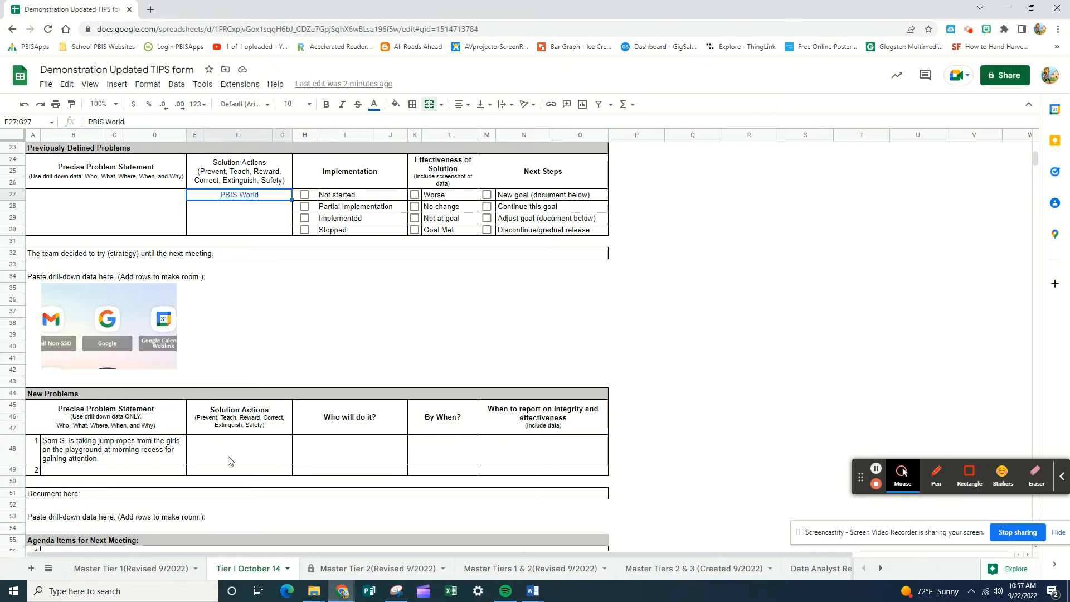
{"action": "left_click", "coordinate": [236, 450]}
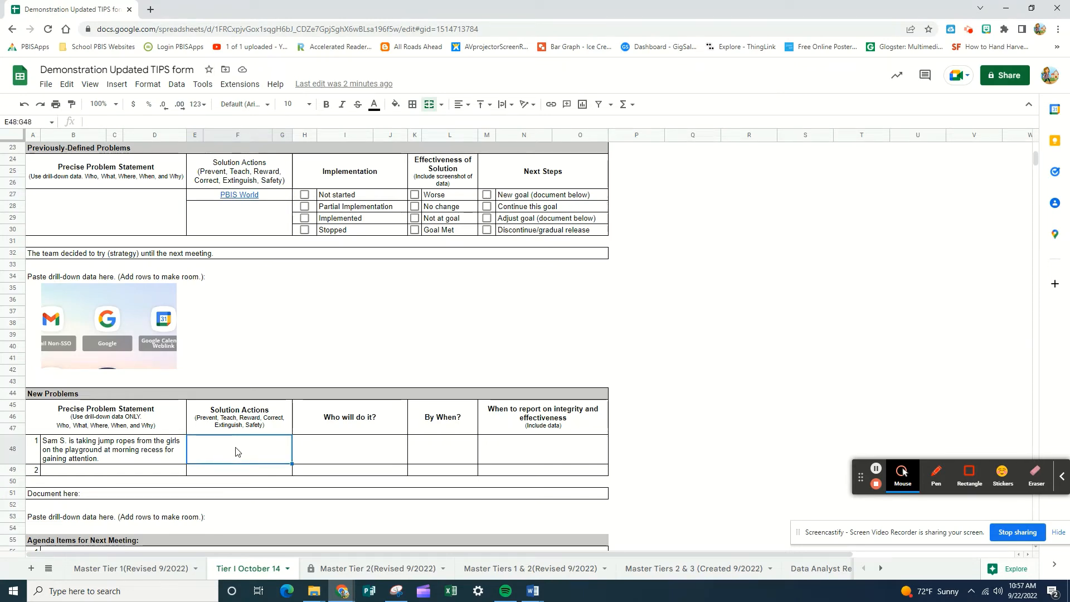
{"action": "type", "text": "S"}
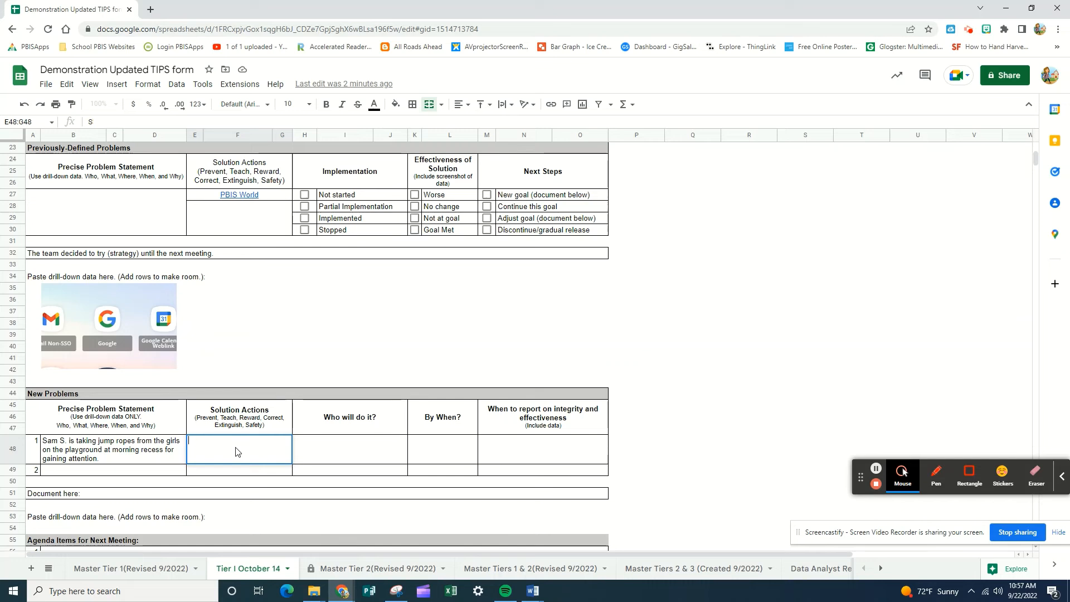
{"action": "type", "text": "trateg"}
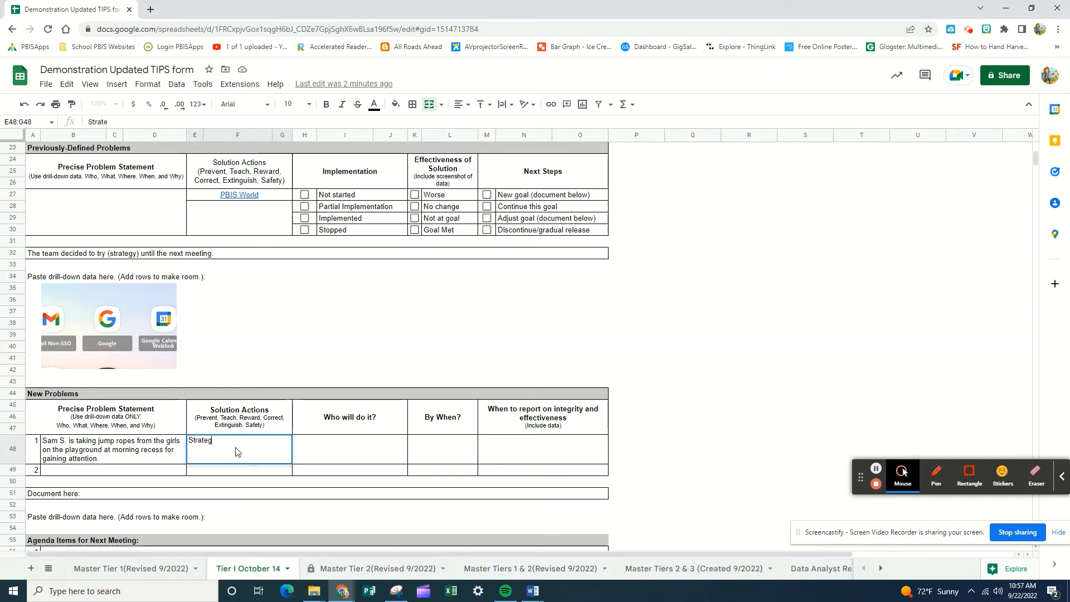
{"action": "type", "text": "y Name"}
Step: Assign new problem 1's solution action to "Supervision Aides"
{"action": "left_click", "coordinate": [335, 451]}
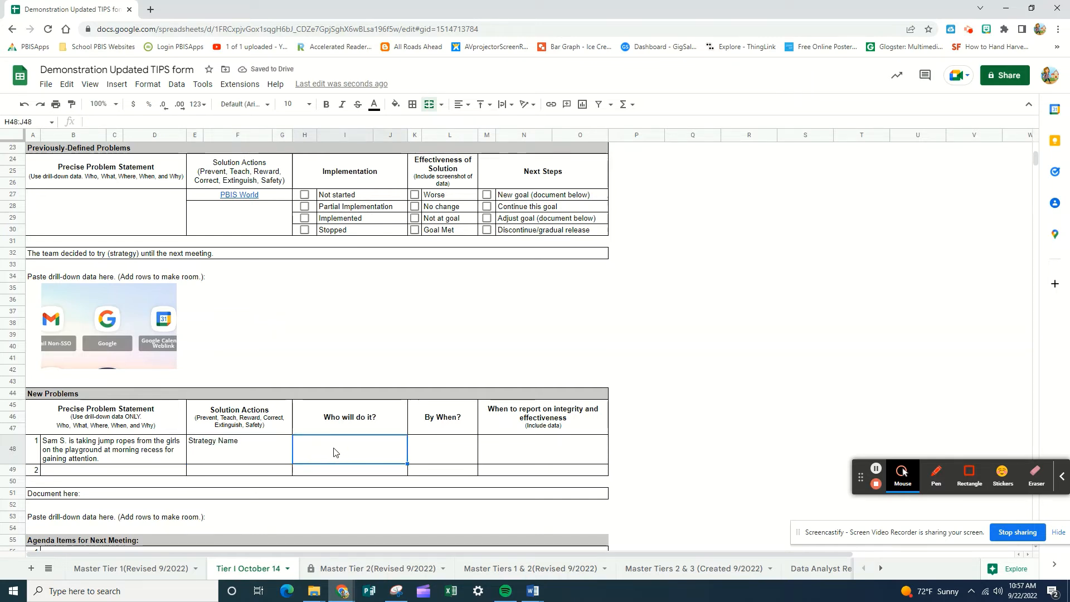
{"action": "type", "text": "Supervis"}
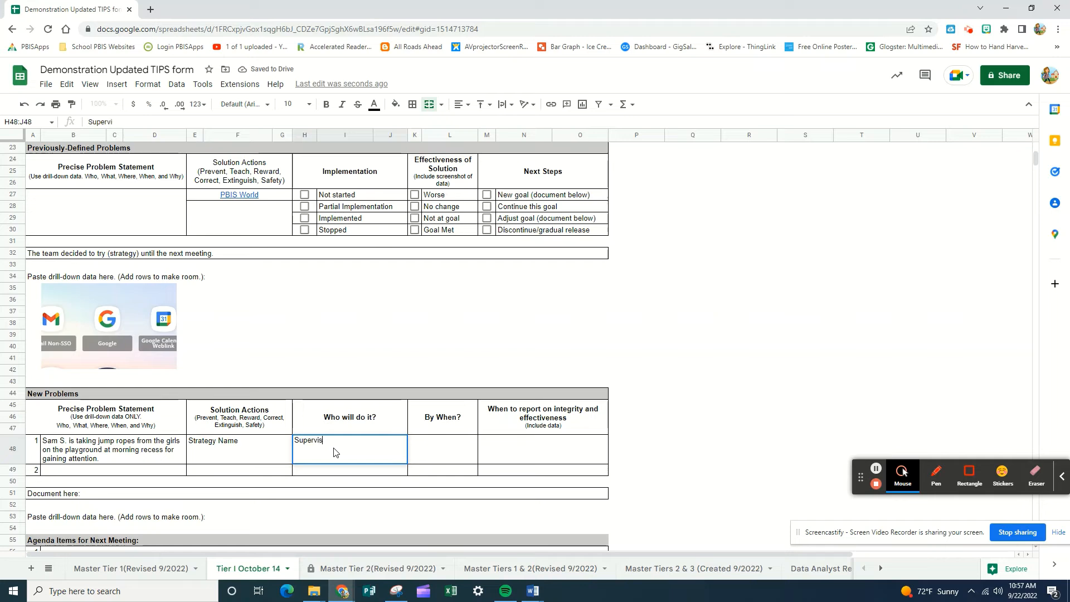
{"action": "type", "text": "ion Aides"}
Step: For new problem 1, set the completion deadline to 9/27 and the integrity and effectiveness report date to 10/14
{"action": "left_click", "coordinate": [438, 447]}
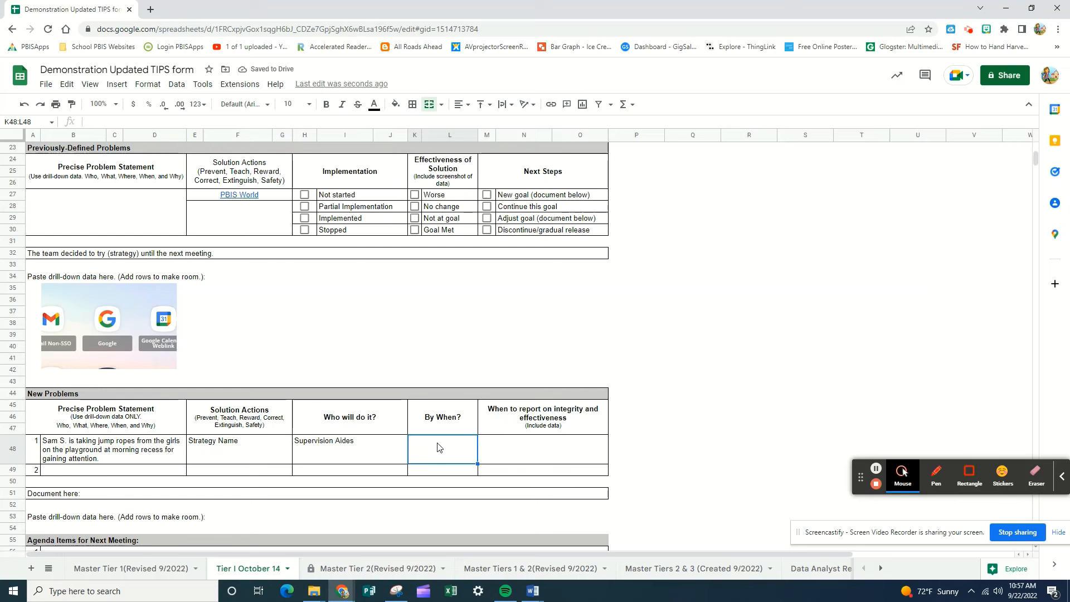
{"action": "type", "text": "9"}
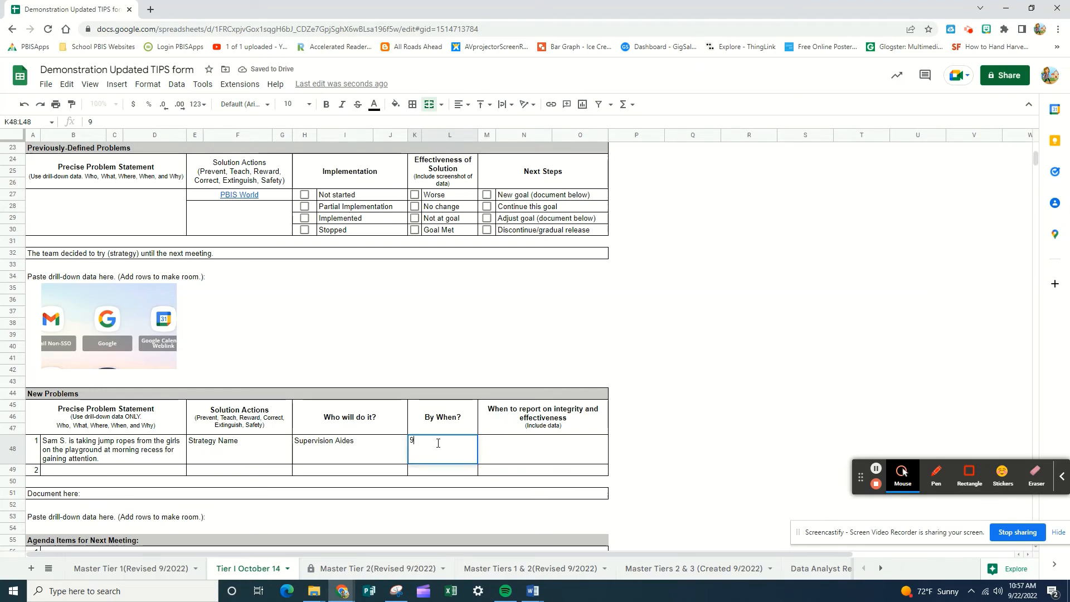
{"action": "type", "text": "/27"}
{"action": "key", "text": "Tab"}
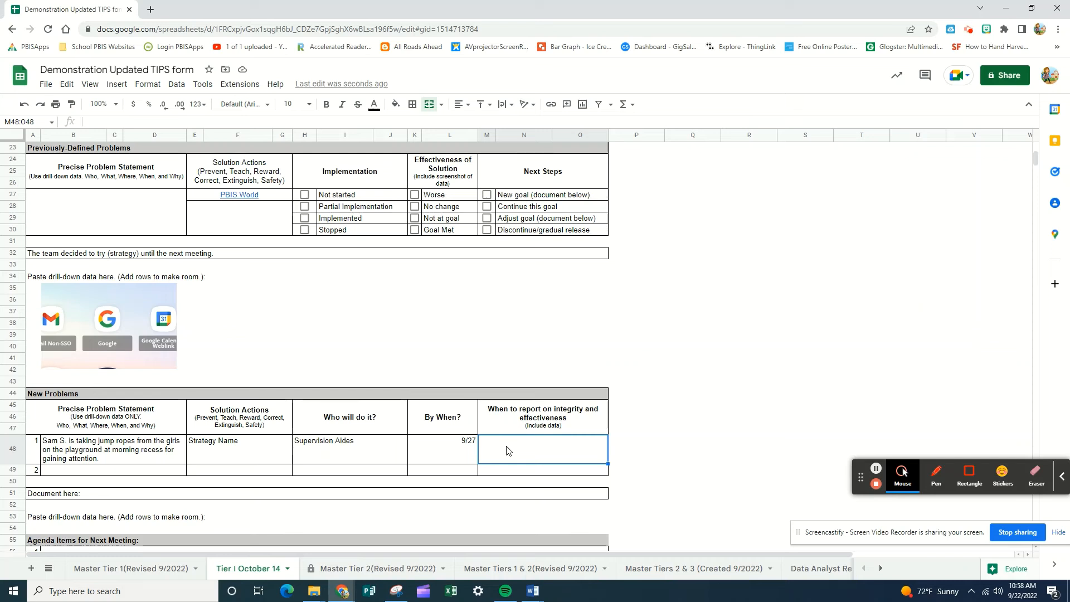
{"action": "type", "text": "10/14"}
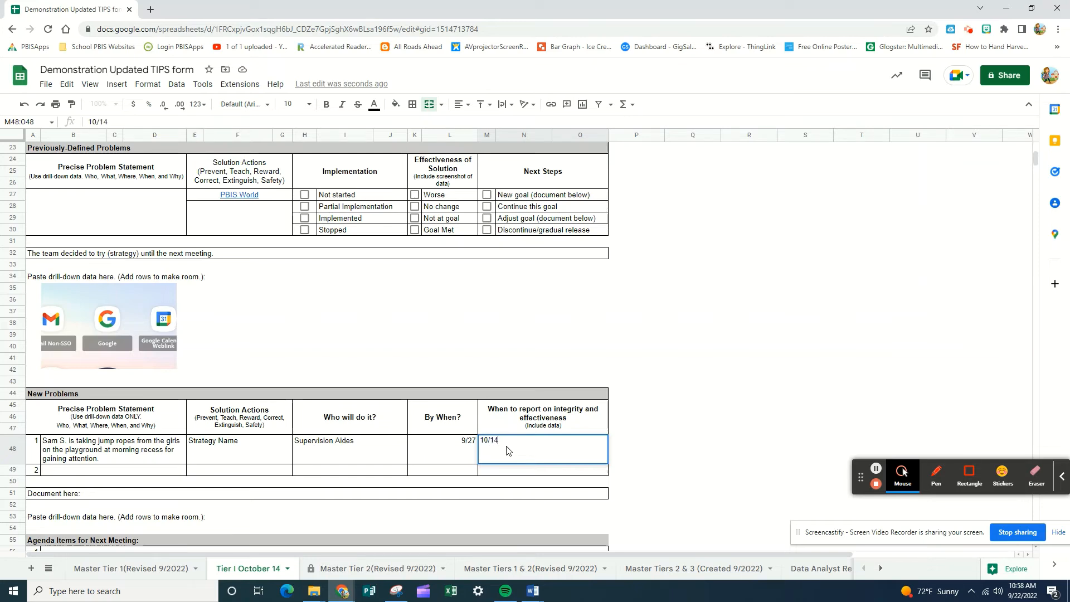
{"action": "key", "text": "Return"}
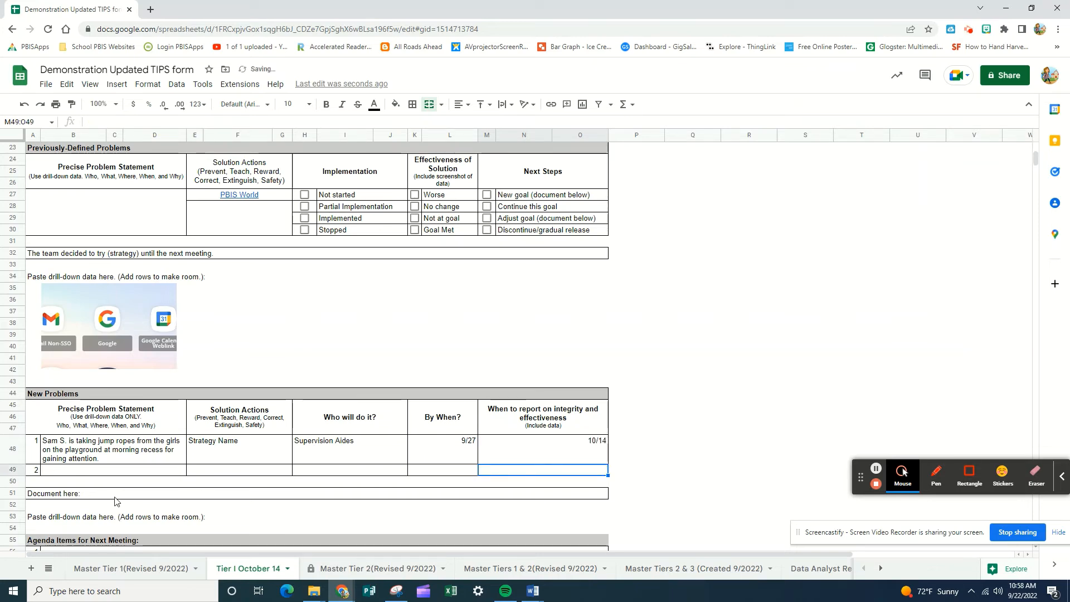
Step: Locate the documentation row and the drill-down data row beneath the New Problems table
{"action": "left_click", "coordinate": [116, 498]}
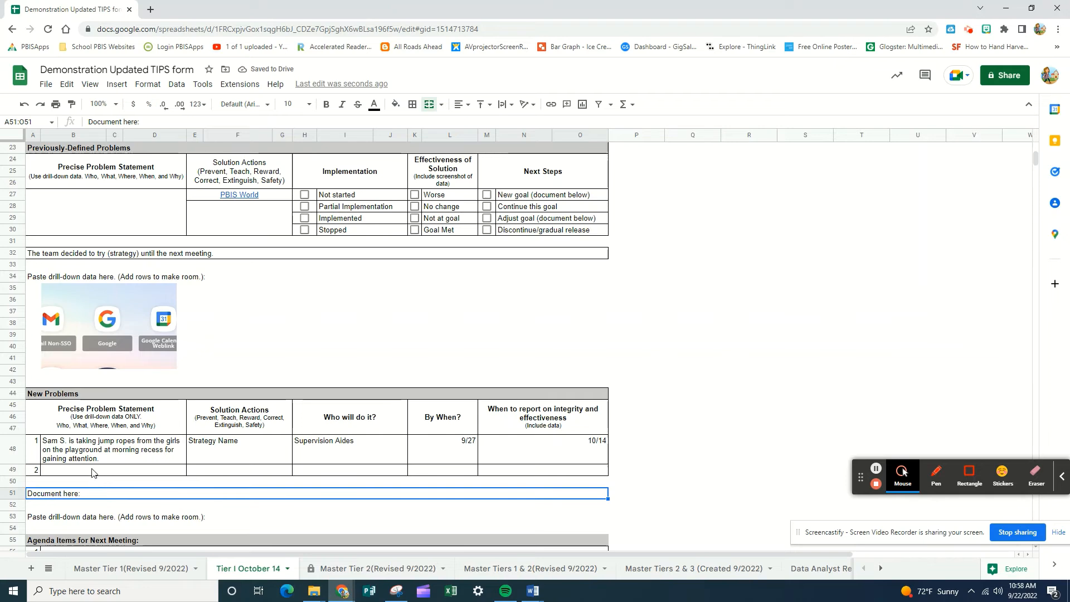
{"action": "left_click", "coordinate": [93, 494]}
{"action": "left_click", "coordinate": [85, 518]}
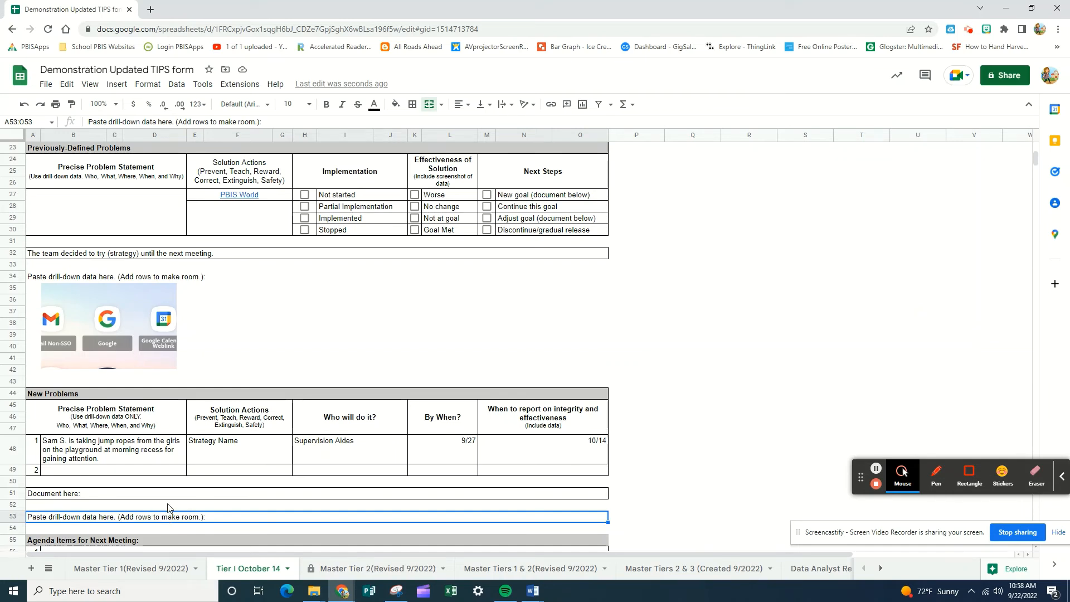
{"action": "left_click", "coordinate": [899, 481]}
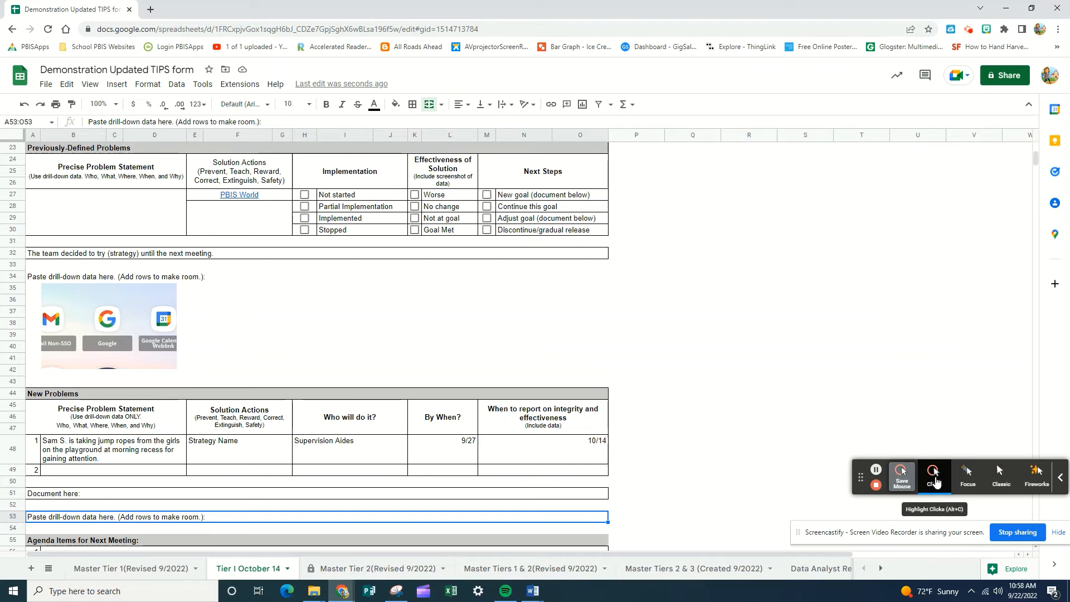
{"action": "left_click", "coordinate": [968, 475]}
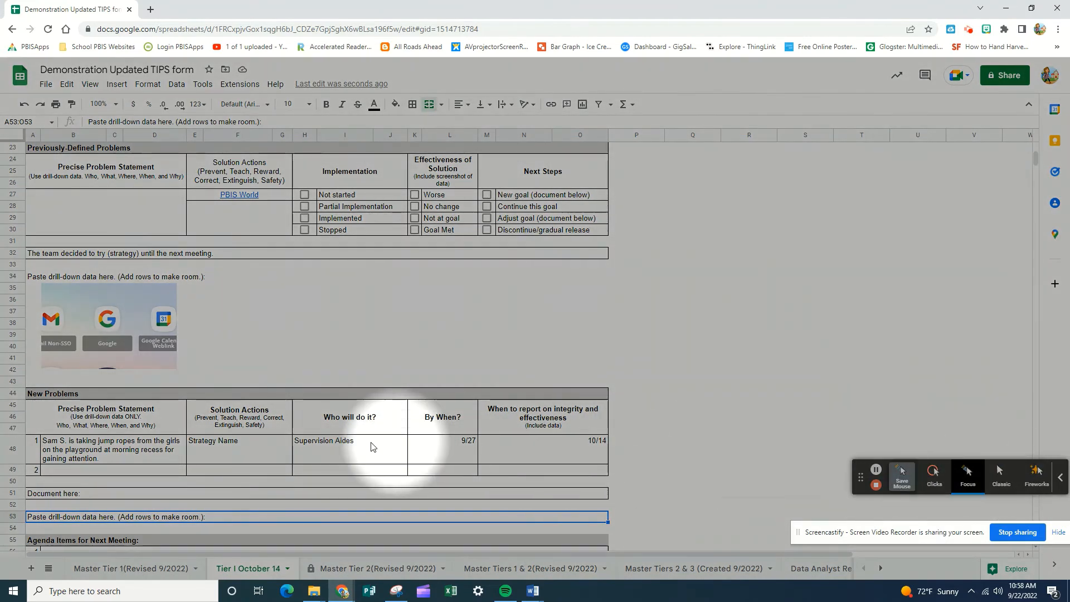
{"action": "scroll", "coordinate": [184, 440], "scroll_direction": "down", "scroll_amount": 1}
{"action": "scroll", "coordinate": [179, 446], "scroll_direction": "up", "scroll_amount": 2}
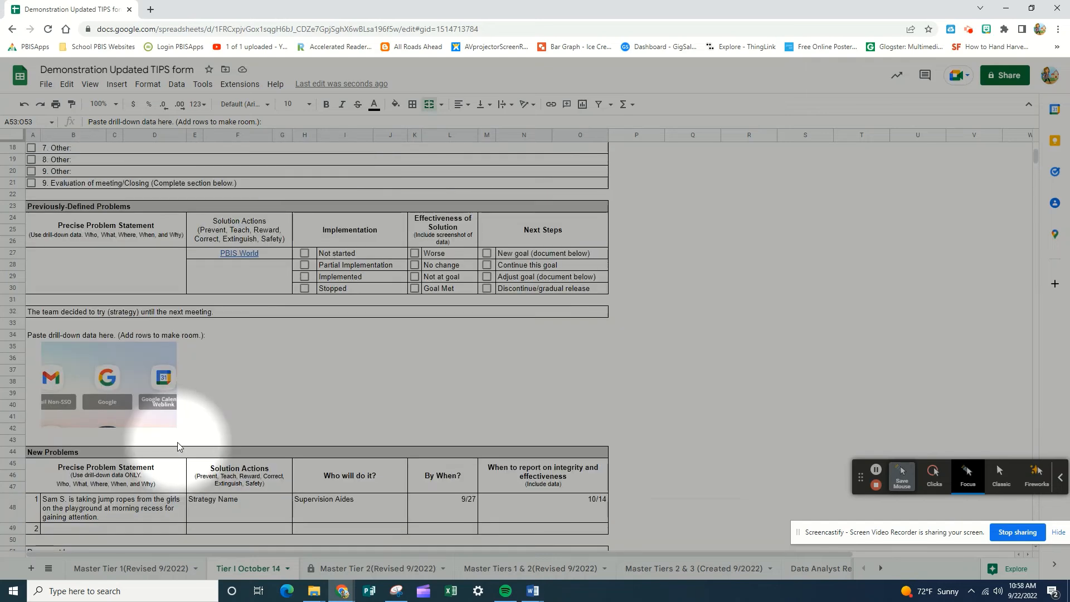
{"action": "scroll", "coordinate": [179, 443], "scroll_direction": "up", "scroll_amount": 5}
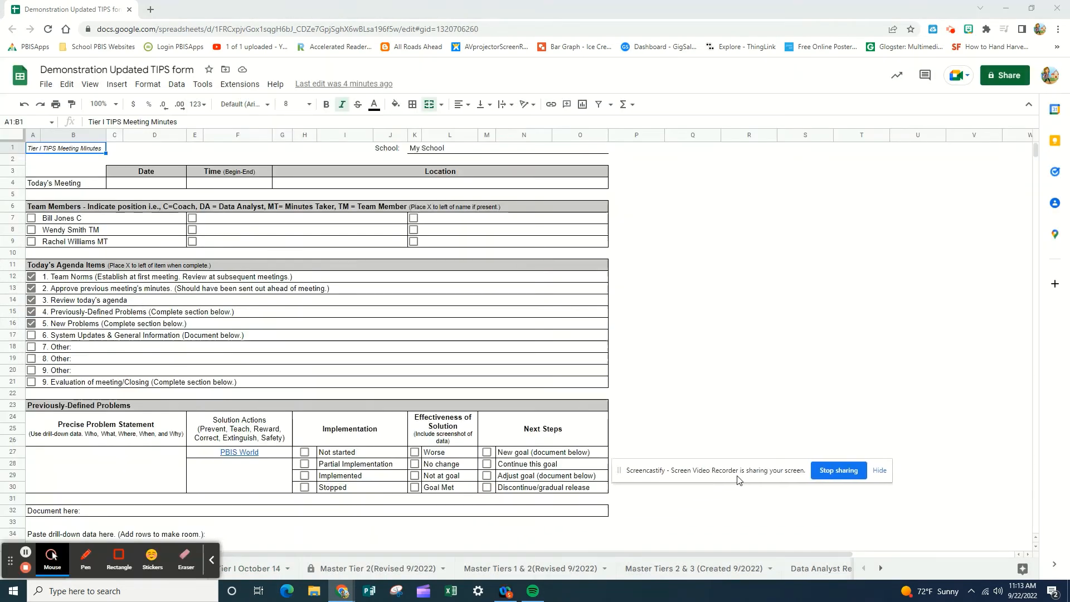
{"action": "left_click_drag", "start_coordinate": [738, 479], "coordinate": [789, 445]}
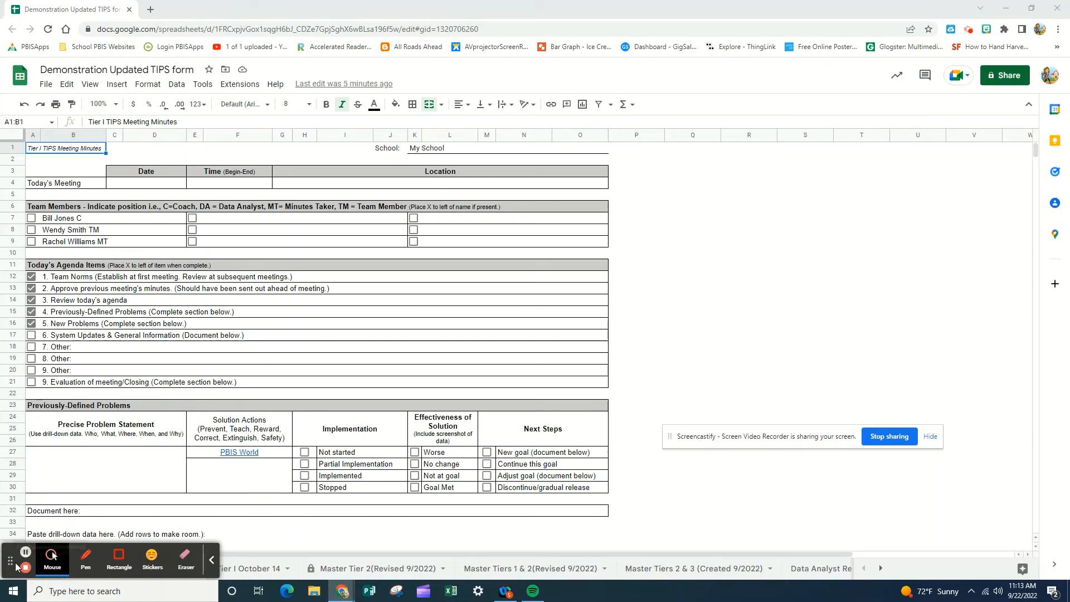
{"action": "left_click_drag", "start_coordinate": [11, 561], "coordinate": [760, 505]}
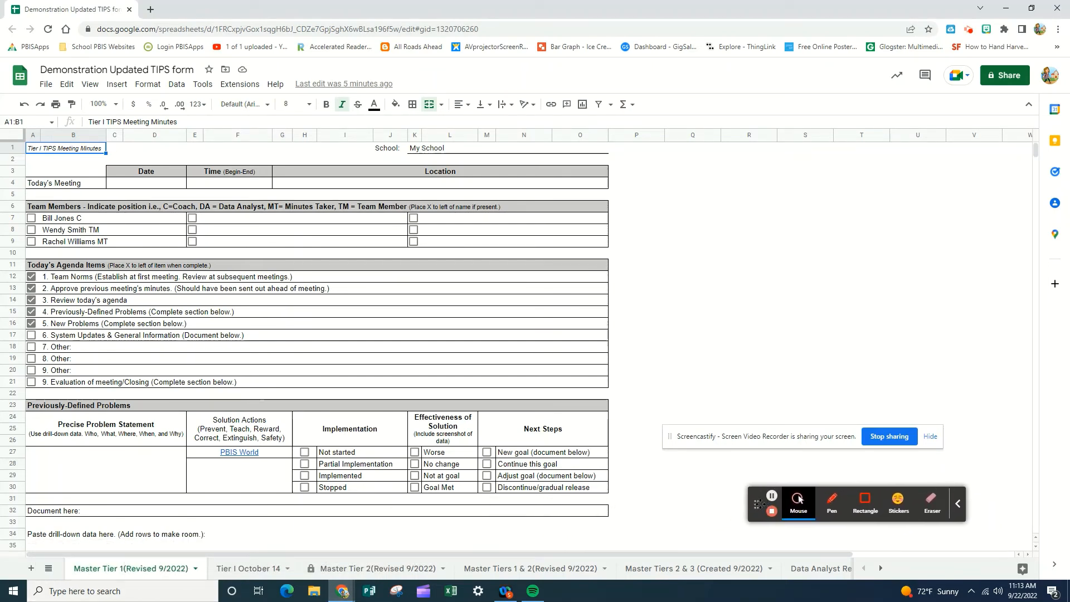
{"action": "left_click", "coordinate": [800, 503]}
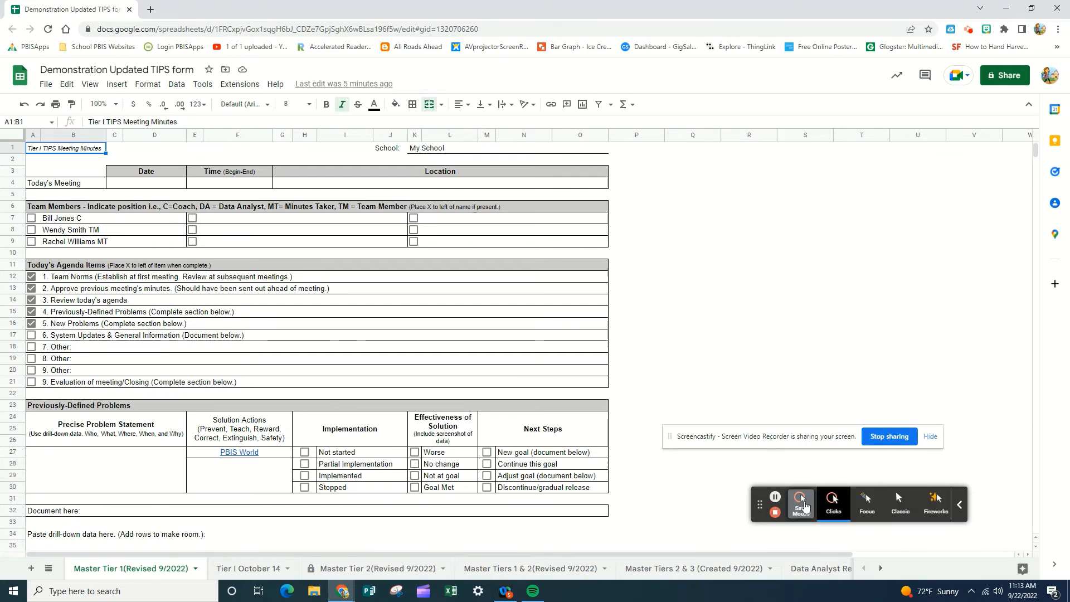
{"action": "left_click", "coordinate": [867, 505]}
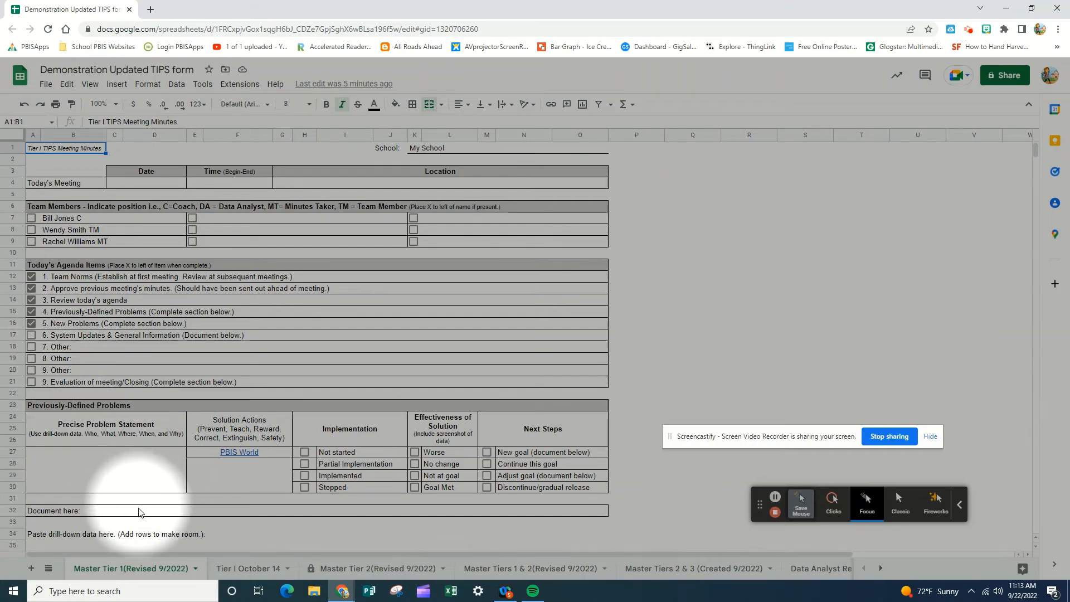
Step: Enter "fjiefjieffijeifjei" as item 1 of System Updates and General Information, and check off agenda item 6
{"action": "scroll", "coordinate": [139, 512], "scroll_direction": "down", "scroll_amount": 5}
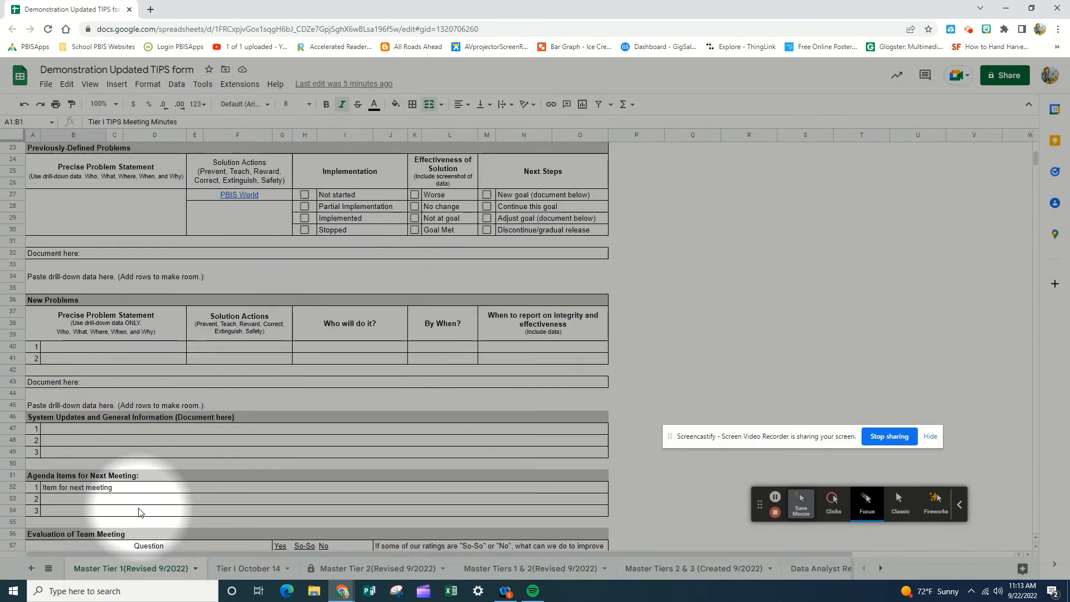
{"action": "scroll", "coordinate": [139, 511], "scroll_direction": "down", "scroll_amount": 1}
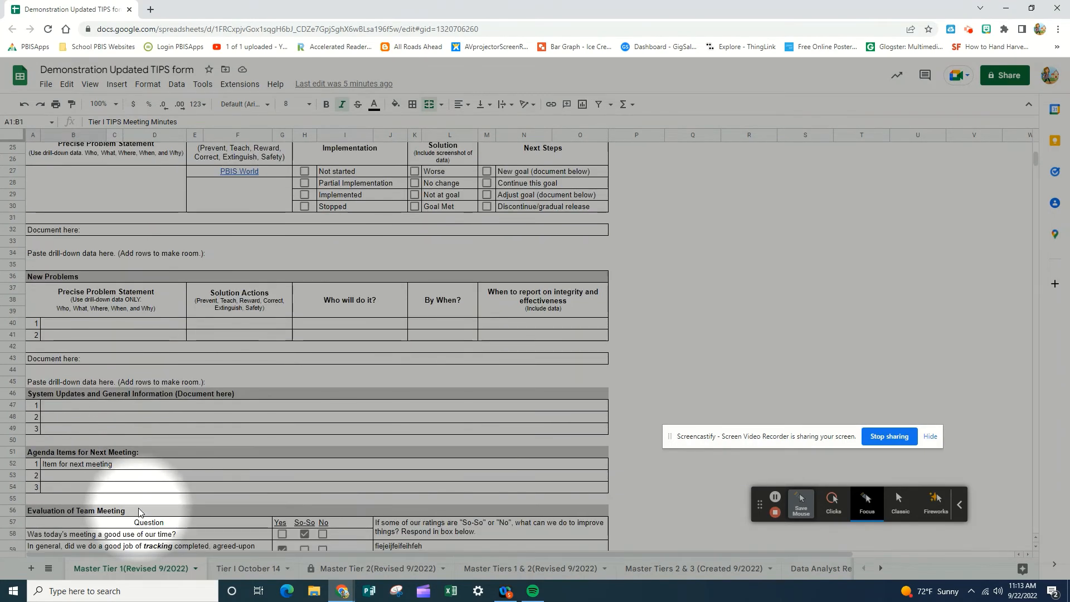
{"action": "left_click", "coordinate": [62, 411]}
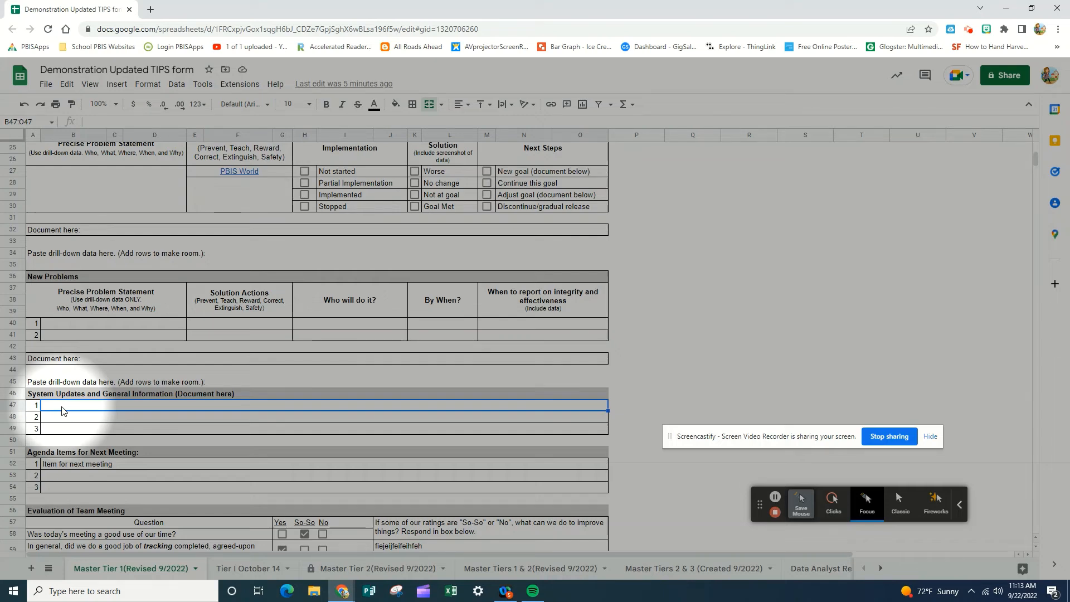
{"action": "type", "text": "fjiefjieffijeifjei"}
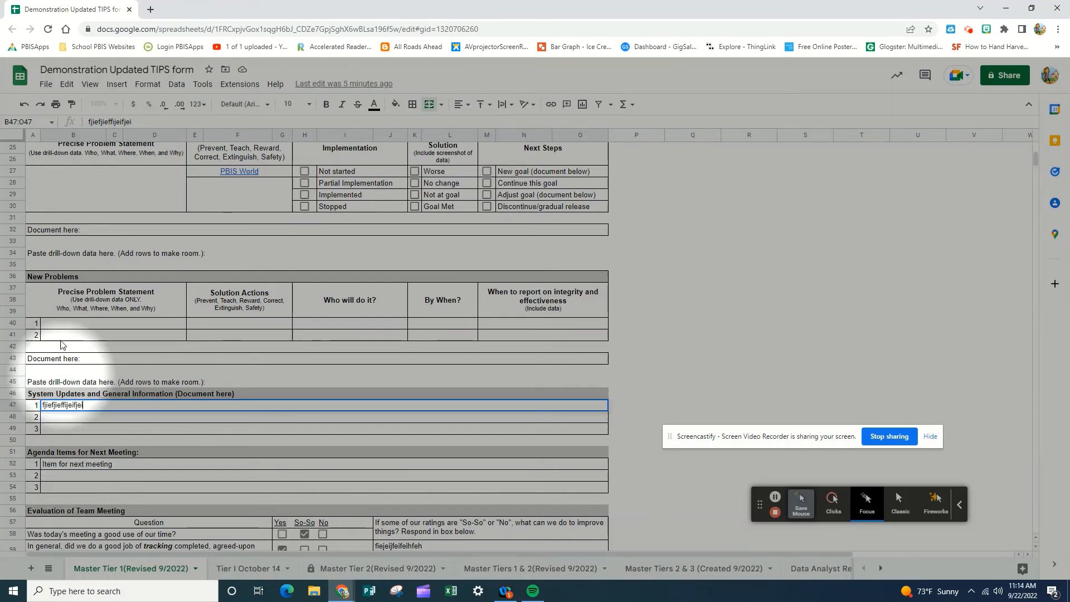
{"action": "scroll", "coordinate": [77, 320], "scroll_direction": "up", "scroll_amount": 5}
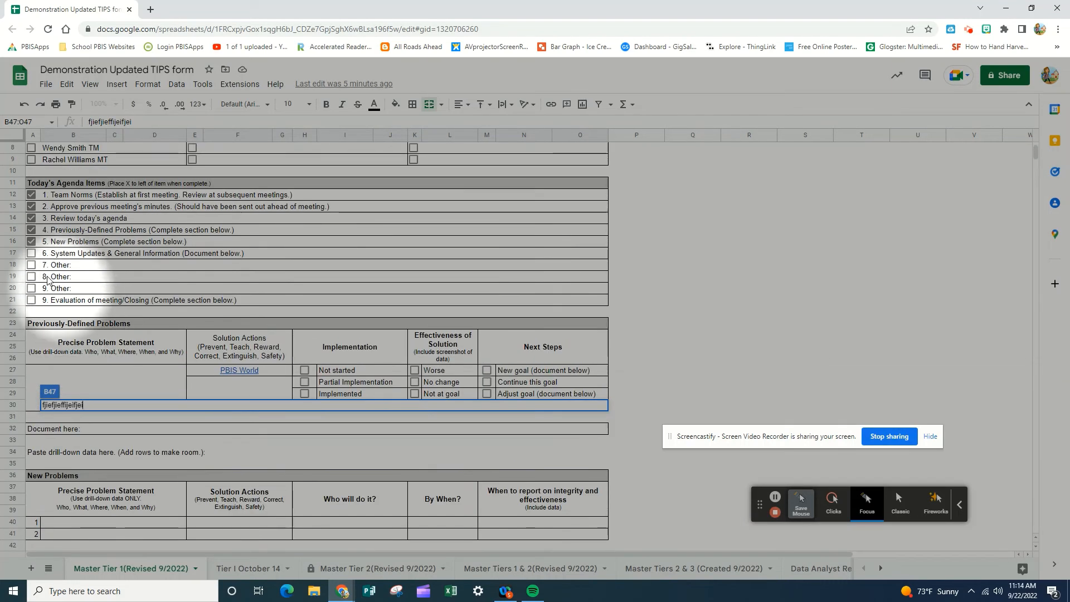
{"action": "left_click", "coordinate": [31, 255]}
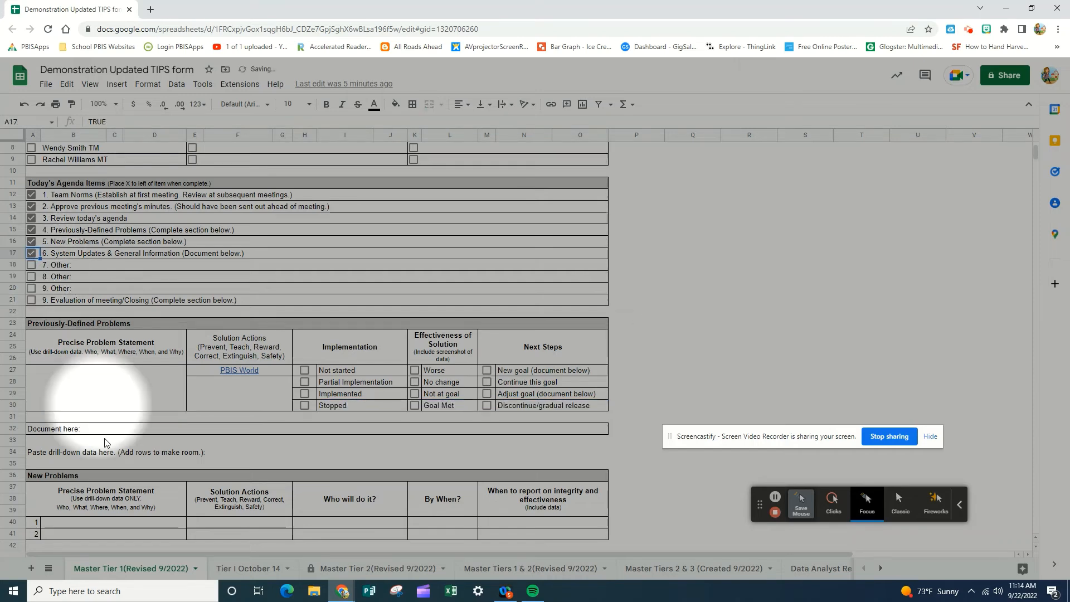
Step: In the team meeting evaluation, rate the meeting's use of time So-So and replace the improvement response with "fjiejfiejfiej"
{"action": "scroll", "coordinate": [102, 474], "scroll_direction": "down", "scroll_amount": 1}
{"action": "scroll", "coordinate": [102, 474], "scroll_direction": "down", "scroll_amount": 5}
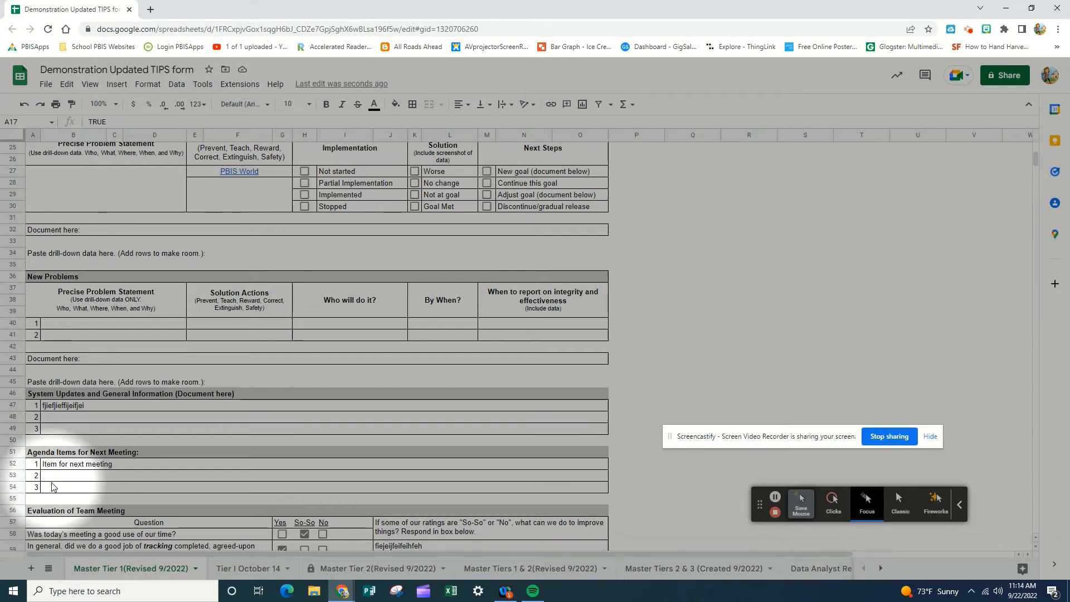
{"action": "scroll", "coordinate": [54, 363], "scroll_direction": "up", "scroll_amount": 8}
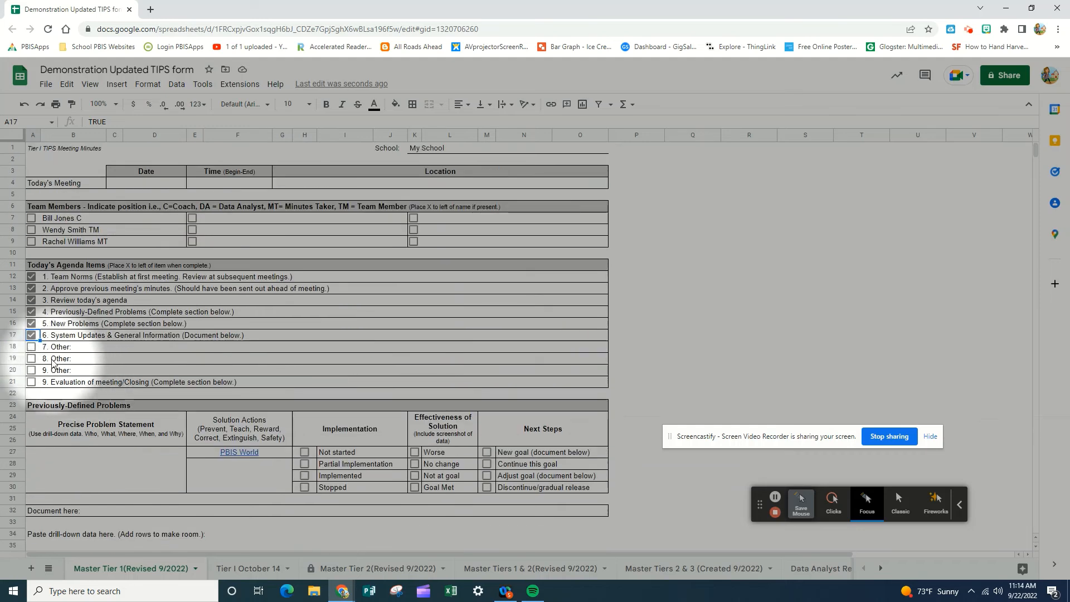
{"action": "scroll", "coordinate": [61, 424], "scroll_direction": "down", "scroll_amount": 5}
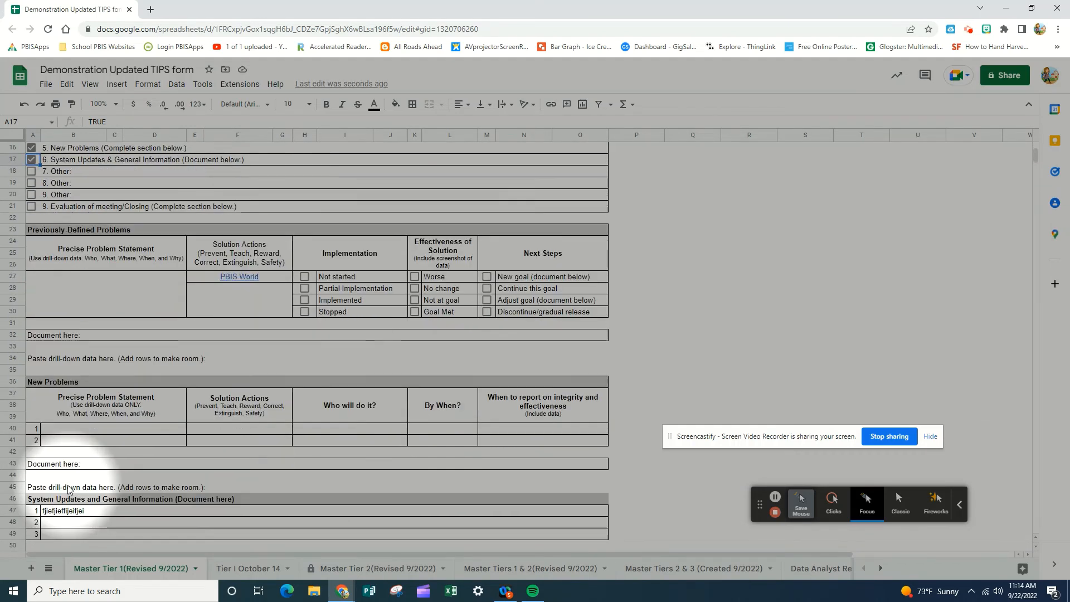
{"action": "scroll", "coordinate": [68, 489], "scroll_direction": "down", "scroll_amount": 3}
{"action": "scroll", "coordinate": [68, 489], "scroll_direction": "down", "scroll_amount": 1}
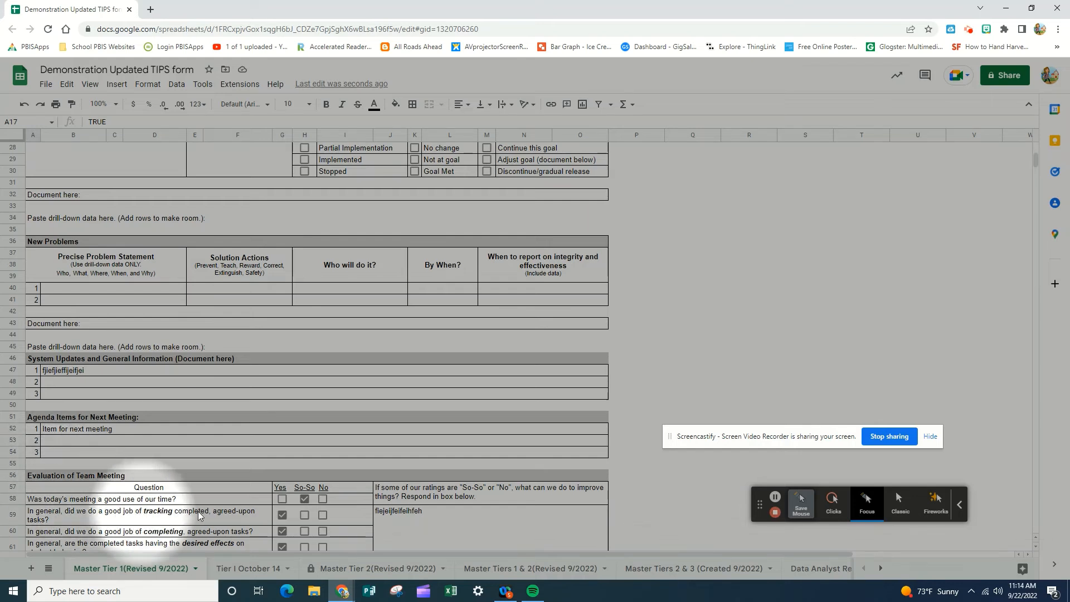
{"action": "left_click", "coordinate": [302, 500]}
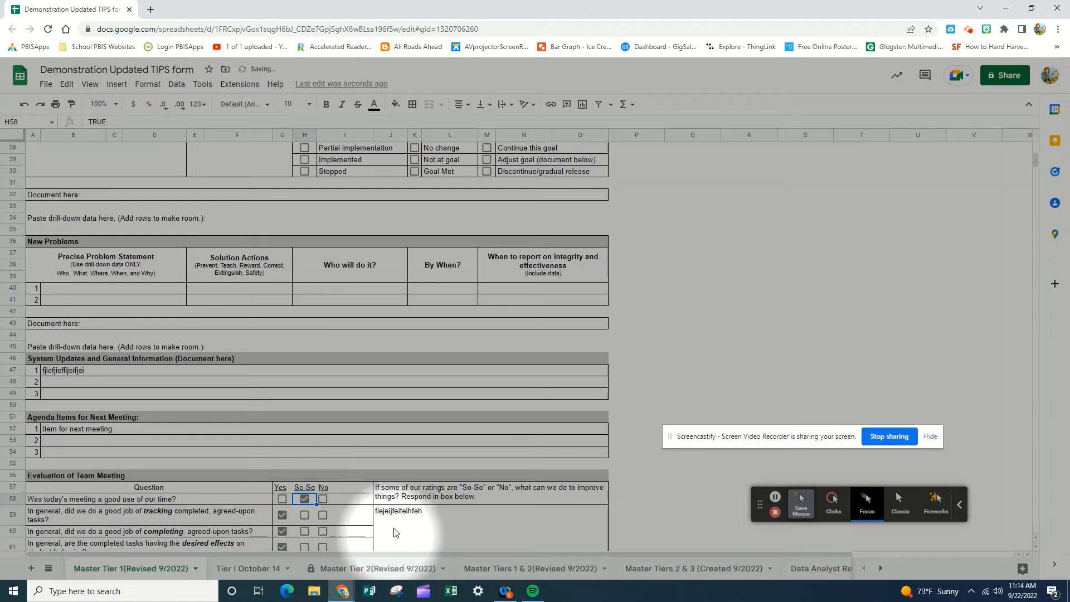
{"action": "left_click", "coordinate": [401, 516]}
{"action": "double_click", "coordinate": [405, 514]}
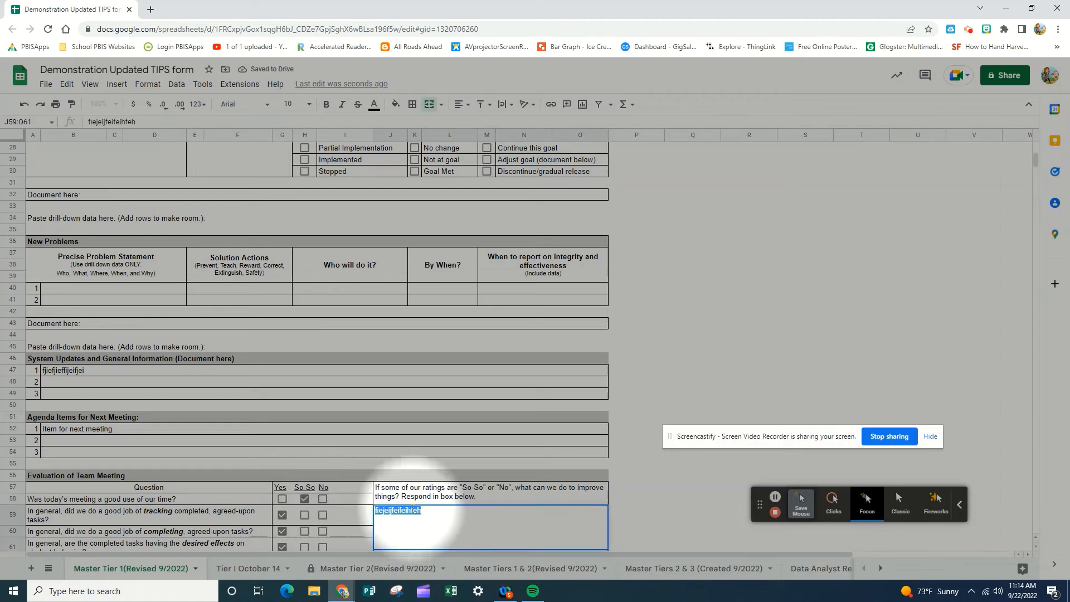
{"action": "type", "text": "fjiejfiejfjiej"}
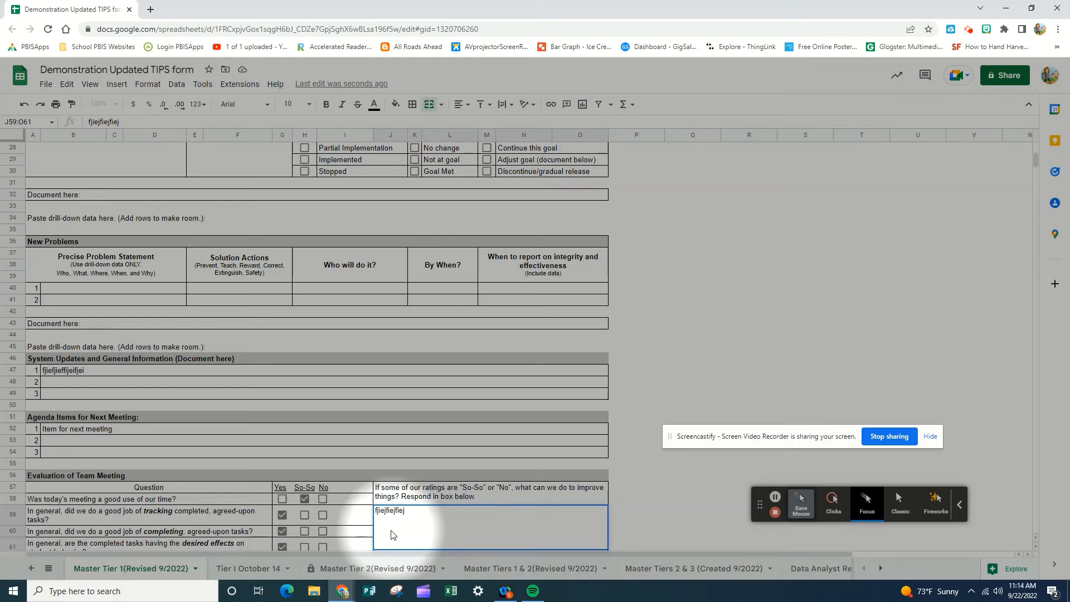
{"action": "scroll", "coordinate": [297, 527], "scroll_direction": "down", "scroll_amount": 3}
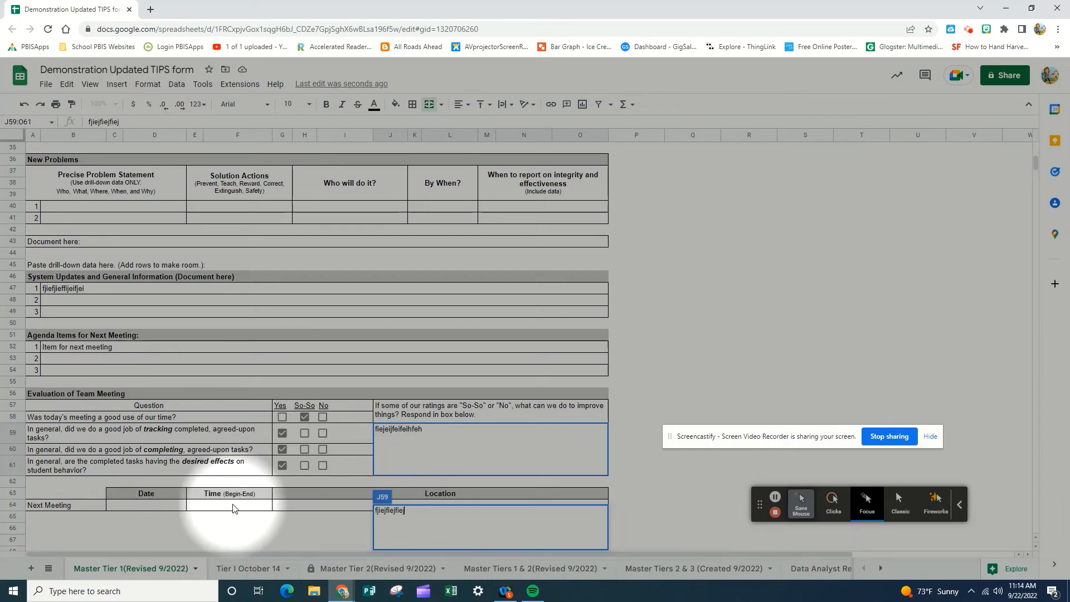
{"action": "left_click", "coordinate": [830, 586]}
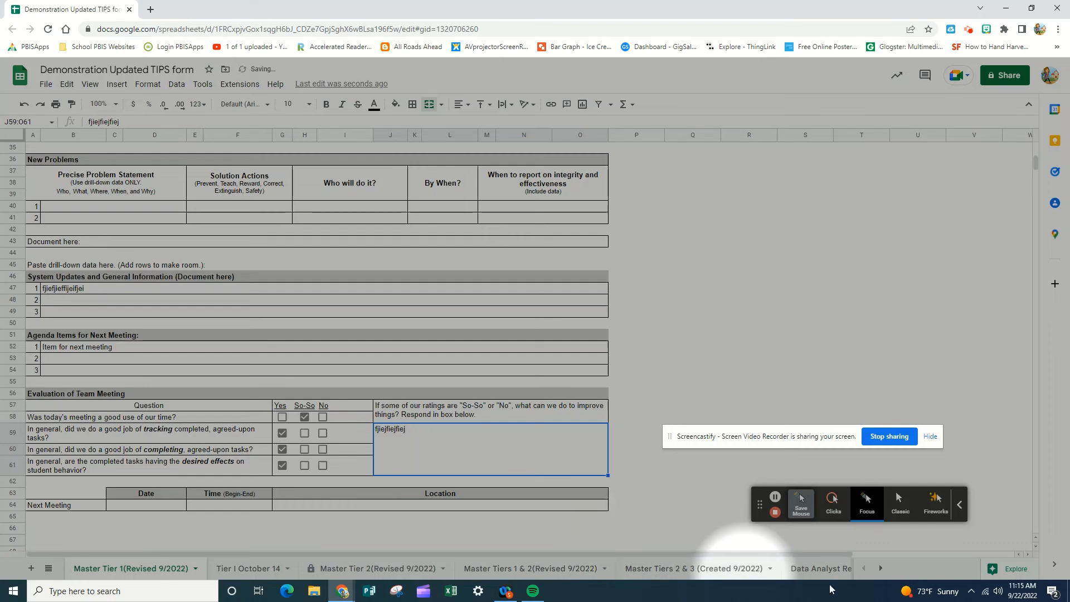
{"action": "left_click", "coordinate": [292, 505]}
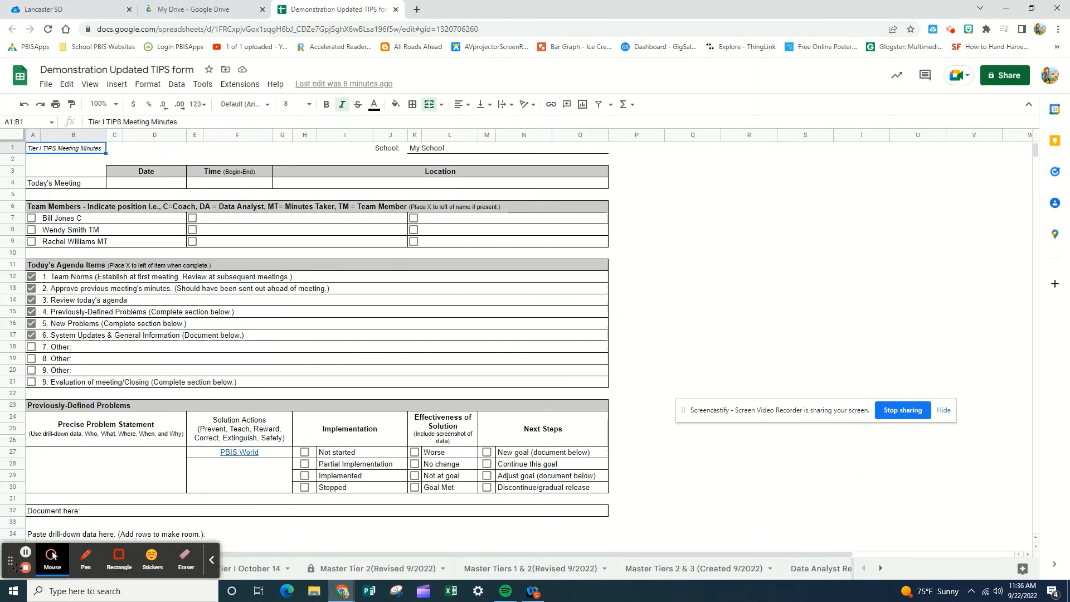
{"action": "left_click_drag", "start_coordinate": [12, 561], "coordinate": [761, 476]}
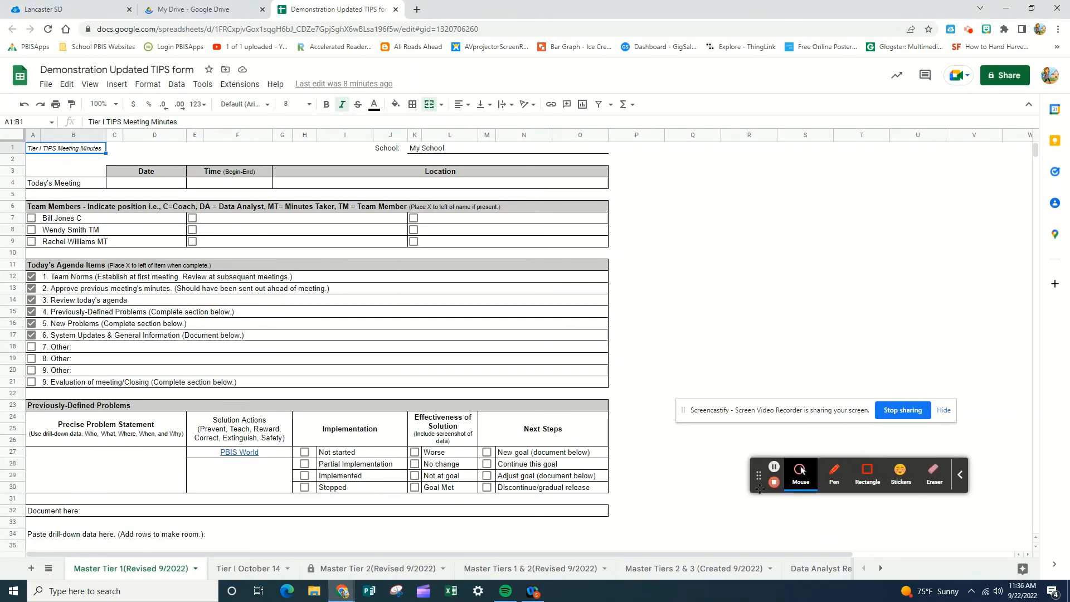
{"action": "left_click", "coordinate": [799, 477]}
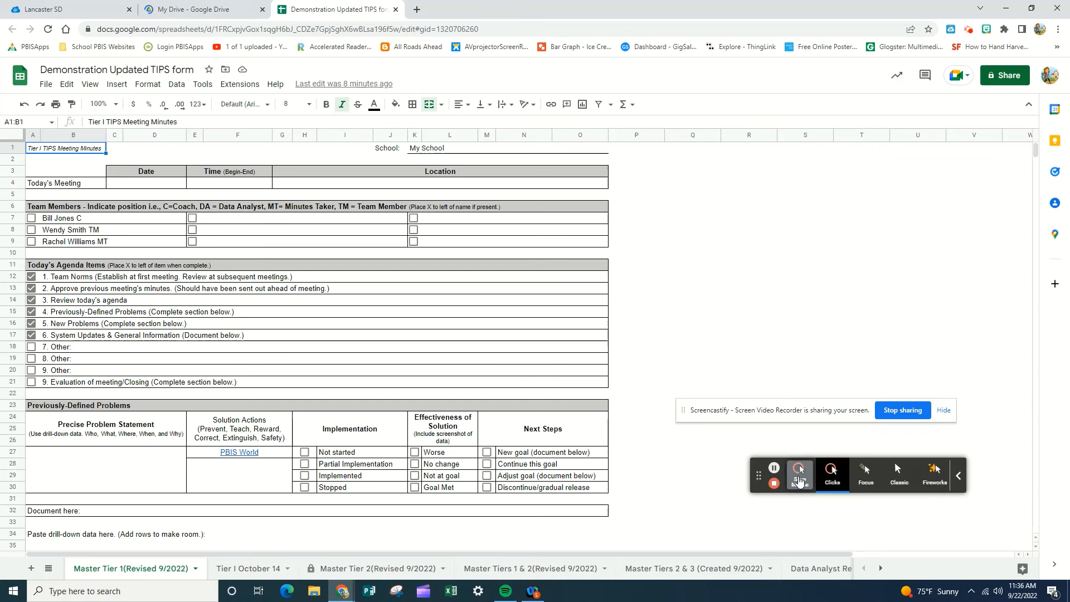
{"action": "left_click", "coordinate": [866, 476]}
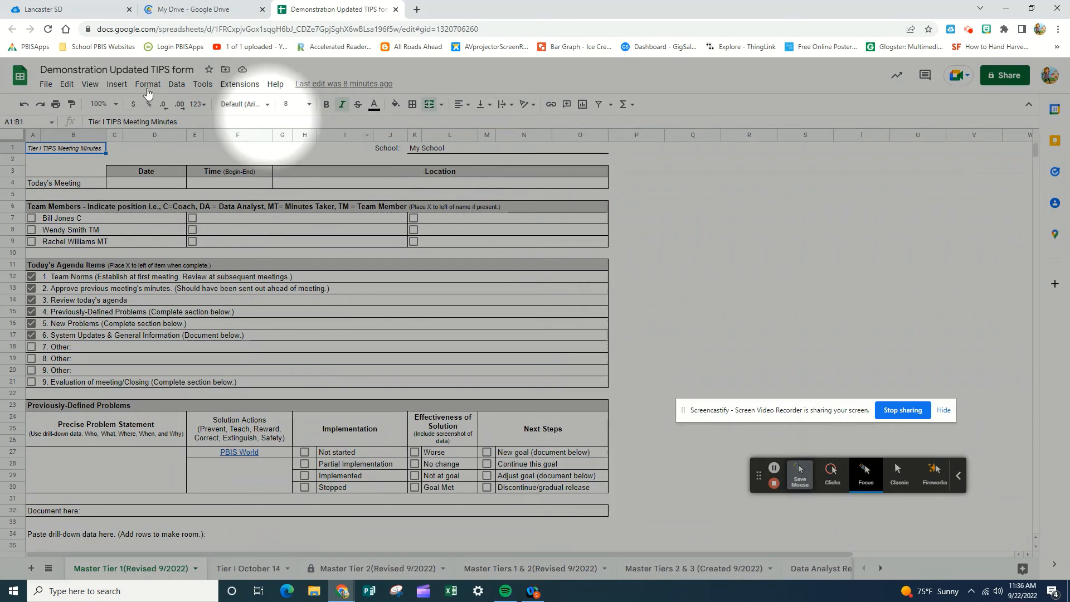
Step: Open the print settings for the current sheet and set the scale to Fit to width
{"action": "left_click", "coordinate": [56, 104]}
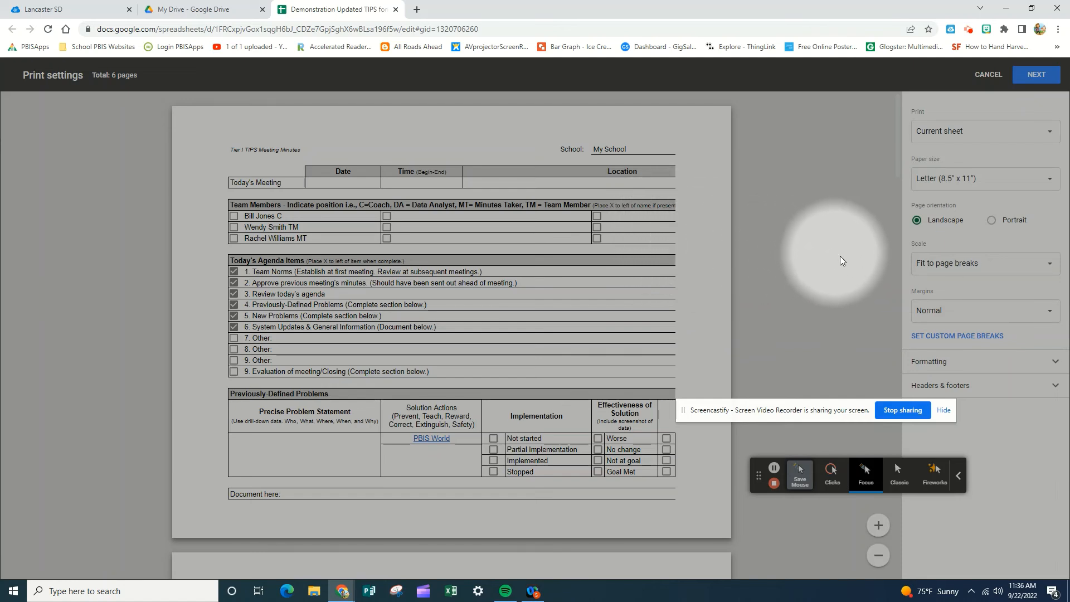
{"action": "left_click", "coordinate": [956, 265]}
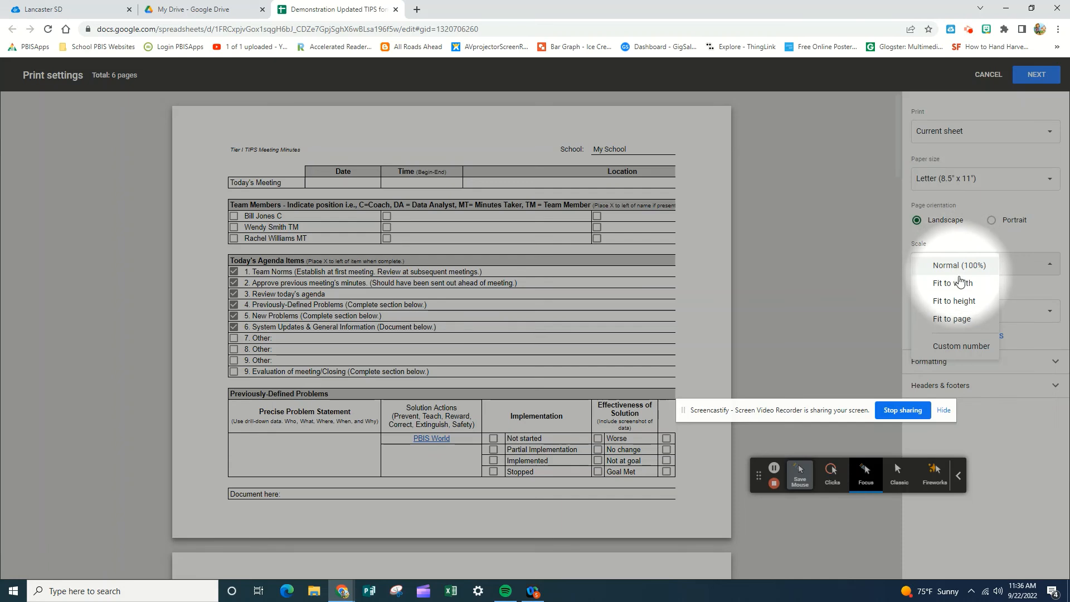
{"action": "left_click", "coordinate": [953, 283]}
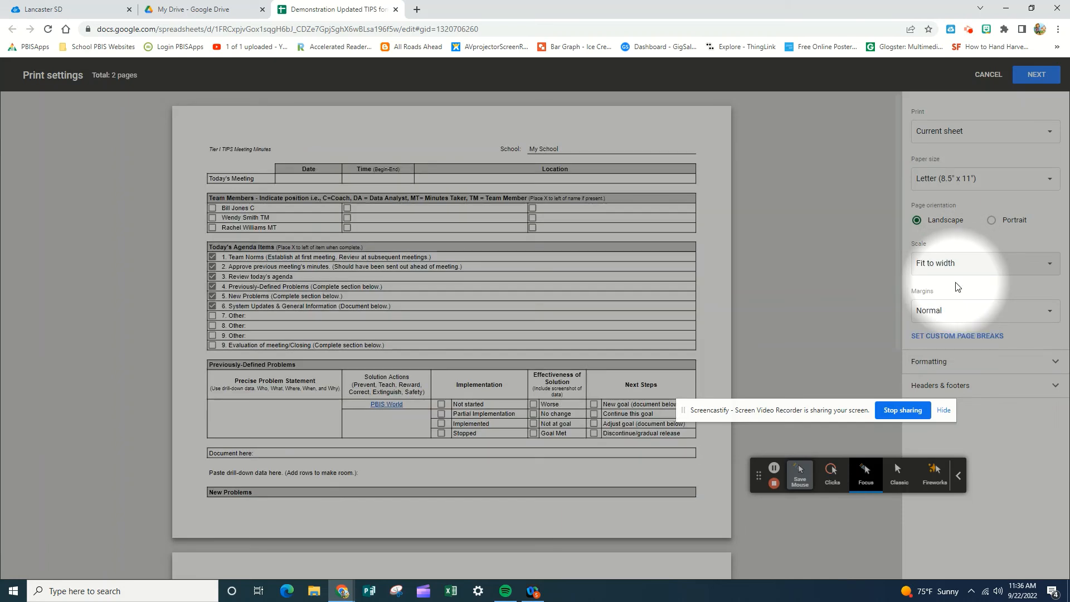
{"action": "left_click_drag", "start_coordinate": [791, 409], "coordinate": [894, 379]}
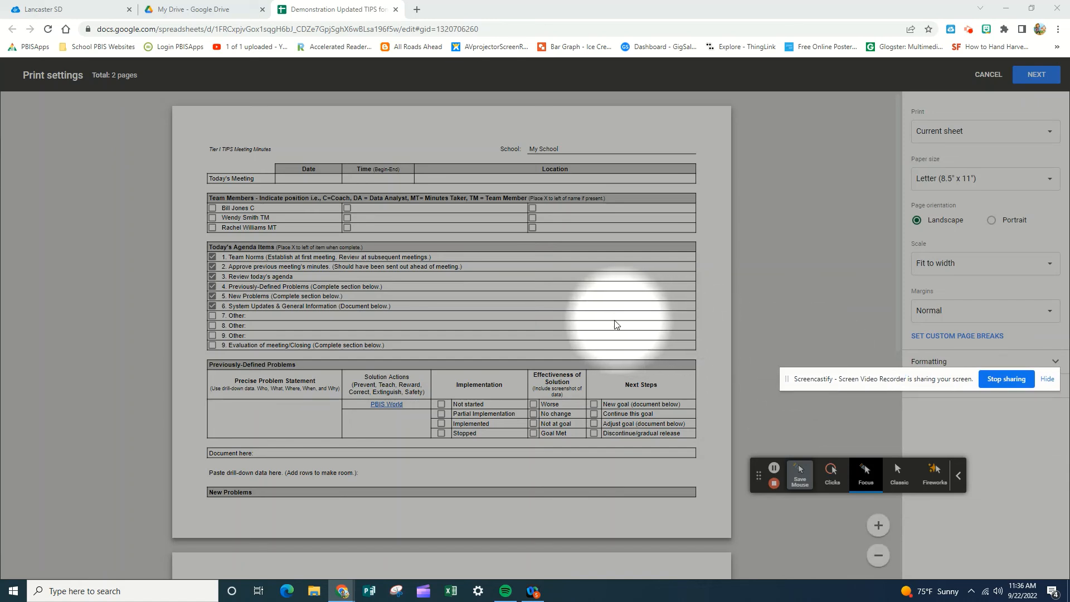
{"action": "scroll", "coordinate": [345, 371], "scroll_direction": "down", "scroll_amount": 1}
{"action": "scroll", "coordinate": [345, 371], "scroll_direction": "down", "scroll_amount": 2}
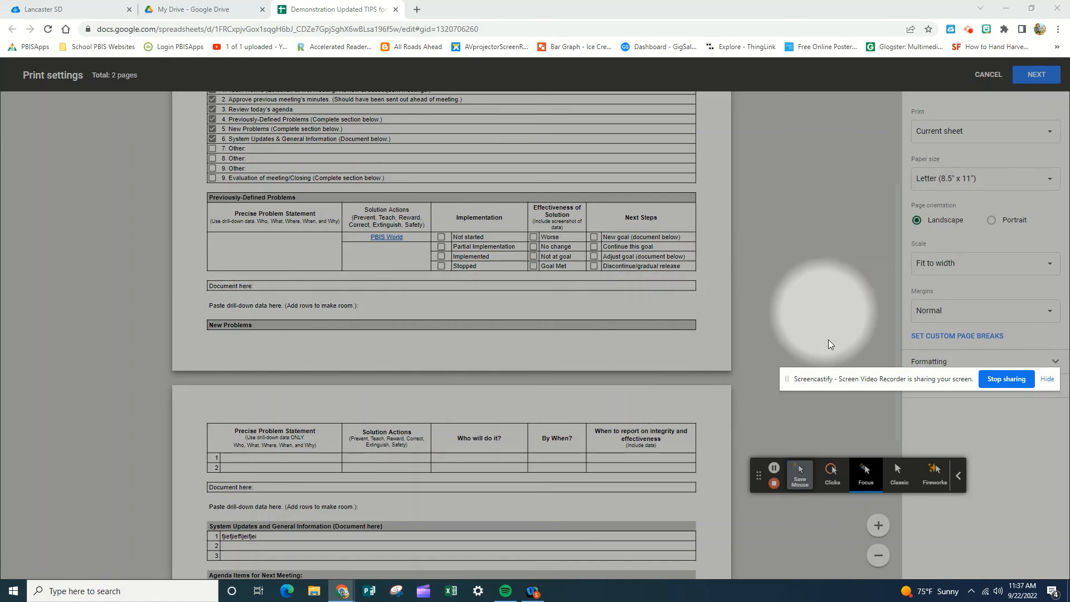
Step: Customize the page breaks, moving the vertical break to the outer edge of column O and the horizontal break just above the New Problems row
{"action": "left_click", "coordinate": [932, 337]}
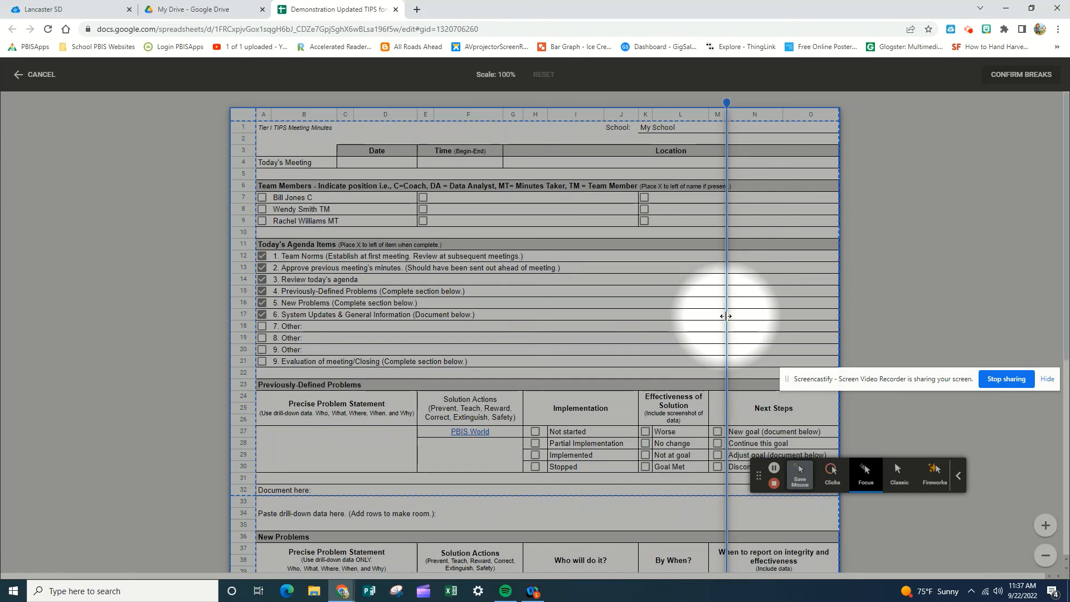
{"action": "left_click_drag", "start_coordinate": [729, 320], "coordinate": [839, 329]}
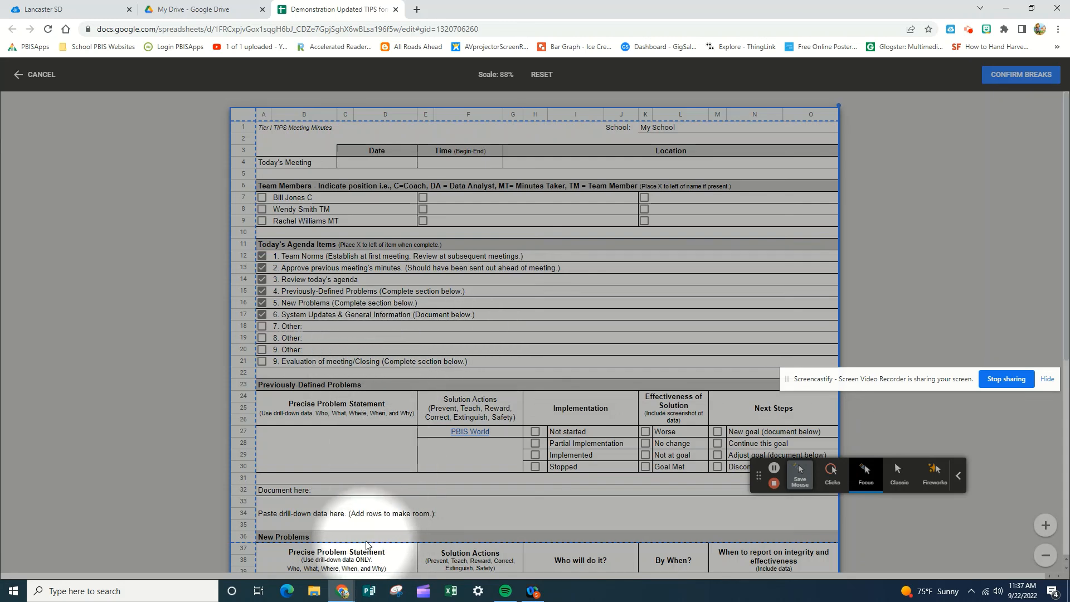
{"action": "left_click_drag", "start_coordinate": [365, 540], "coordinate": [373, 530]}
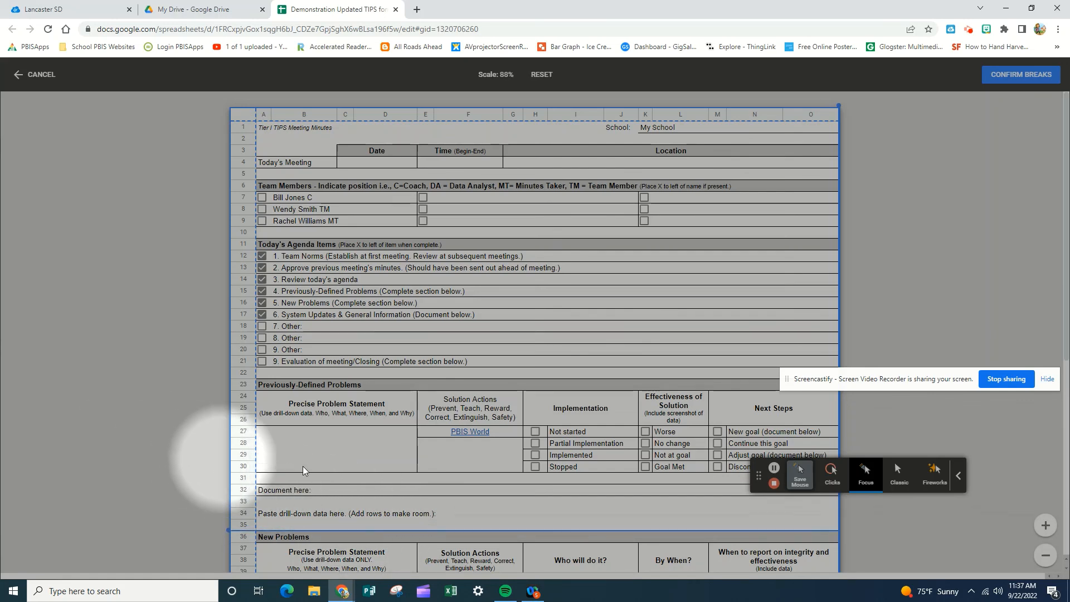
Step: Try a page break above the Next Meeting table's header row and move it back to the end of the form
{"action": "scroll", "coordinate": [305, 471], "scroll_direction": "down", "scroll_amount": 2}
{"action": "scroll", "coordinate": [304, 471], "scroll_direction": "down", "scroll_amount": 3}
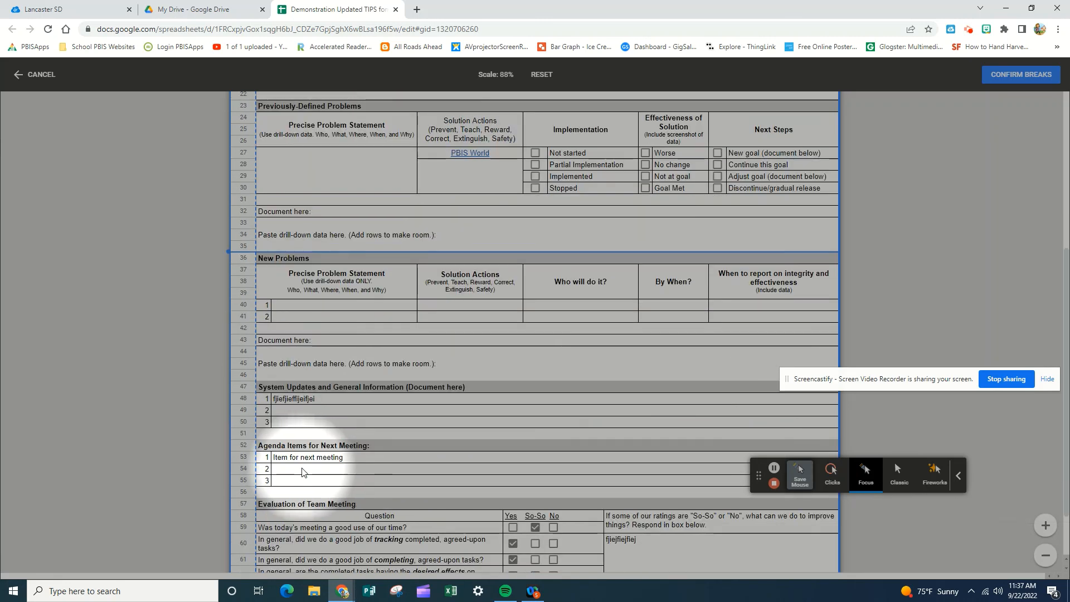
{"action": "scroll", "coordinate": [304, 472], "scroll_direction": "down", "scroll_amount": 1}
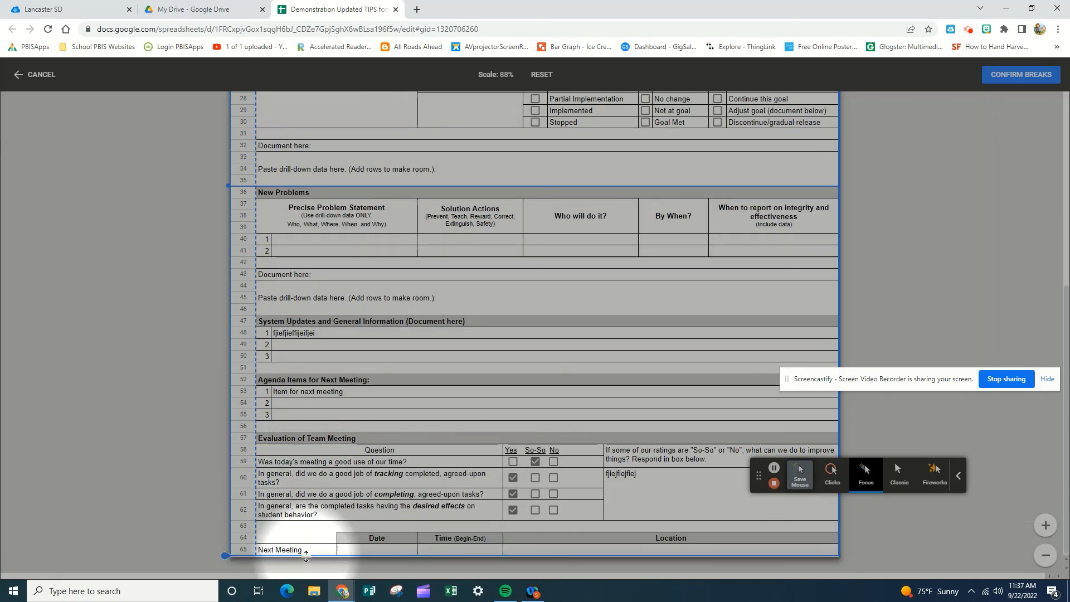
{"action": "left_click_drag", "start_coordinate": [306, 556], "coordinate": [311, 529]}
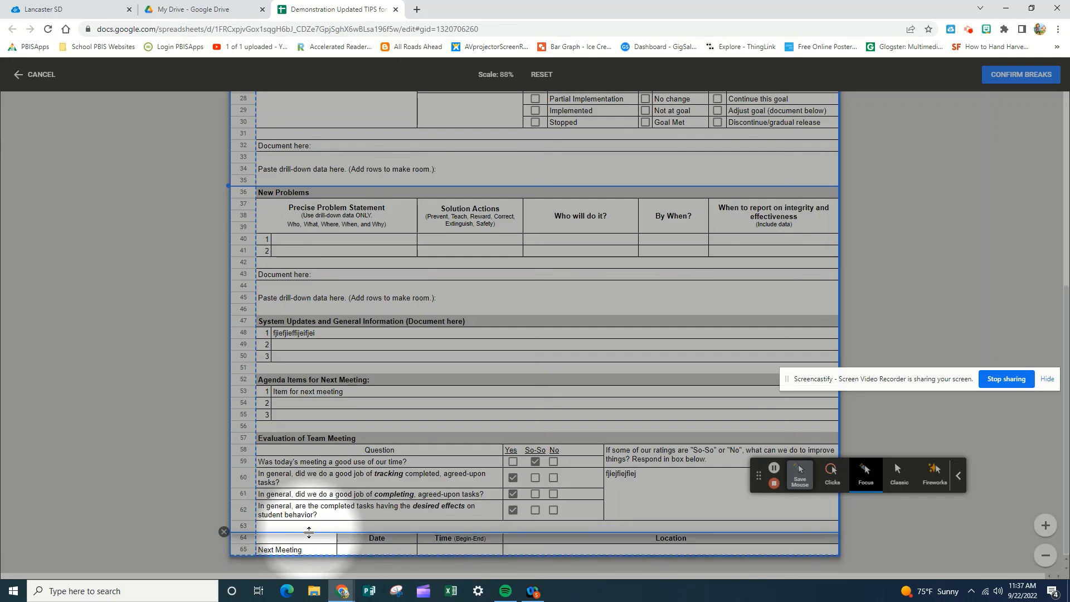
{"action": "left_click_drag", "start_coordinate": [309, 532], "coordinate": [309, 554]}
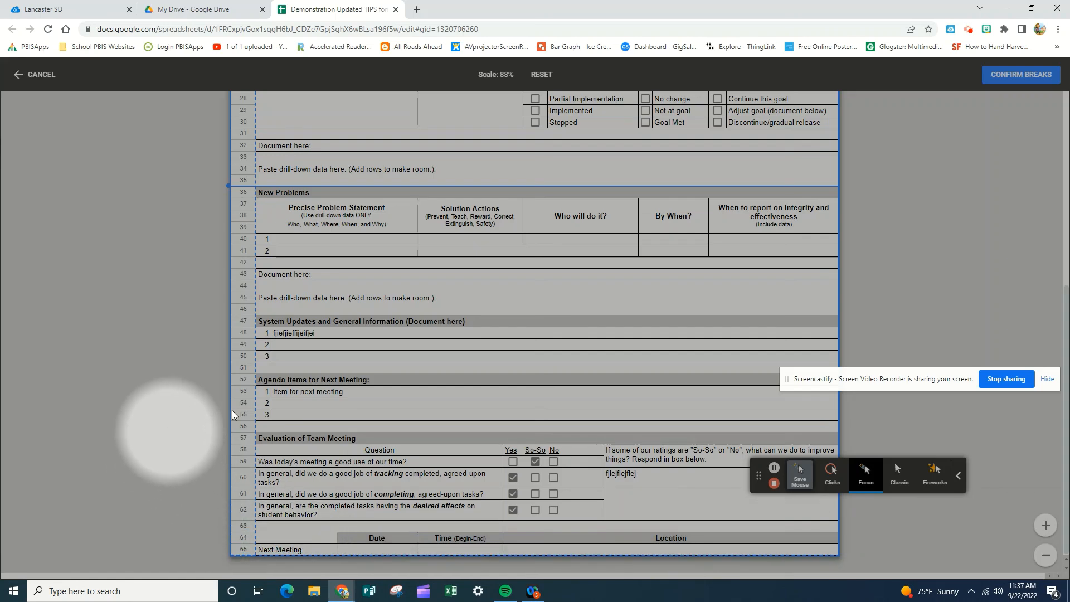
Step: Confirm the custom page breaks and check both pages of the form in the print preview
{"action": "left_click", "coordinate": [1018, 75]}
{"action": "scroll", "coordinate": [605, 302], "scroll_direction": "up", "scroll_amount": 3}
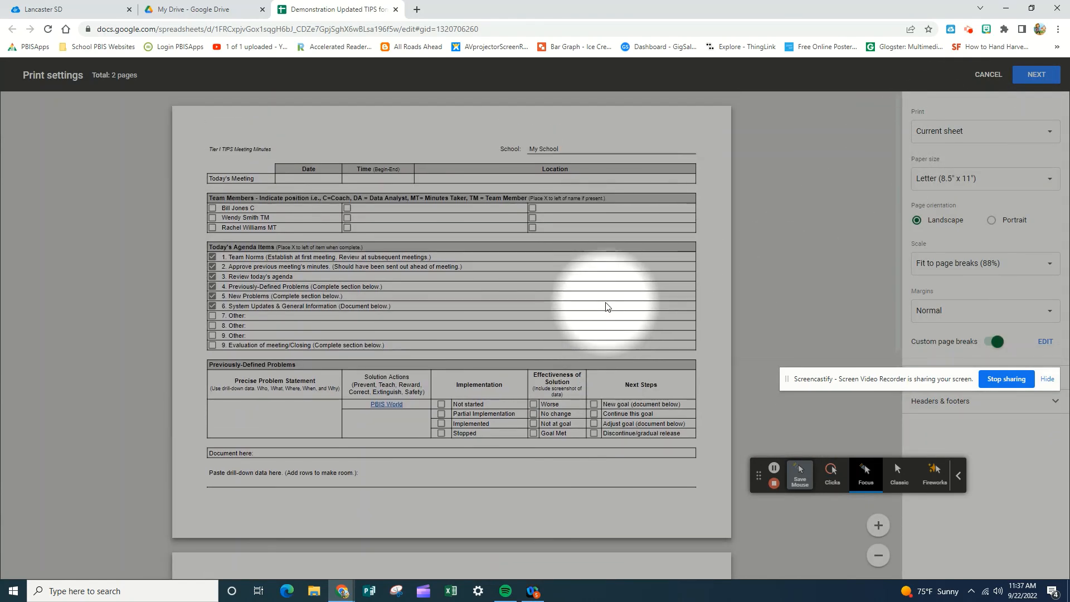
{"action": "scroll", "coordinate": [607, 306], "scroll_direction": "down", "scroll_amount": 4}
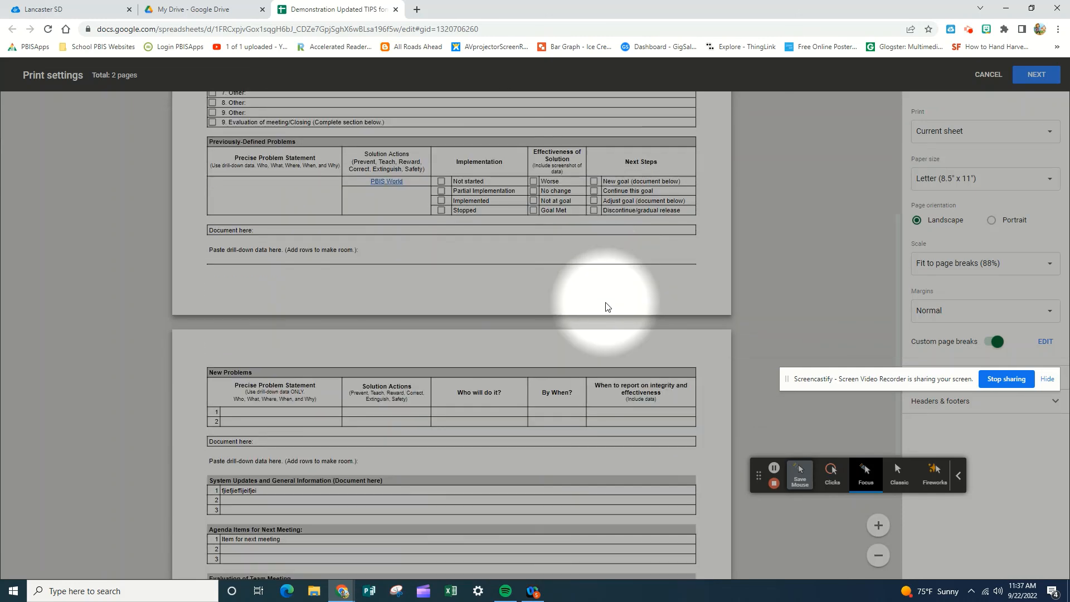
{"action": "scroll", "coordinate": [607, 306], "scroll_direction": "down", "scroll_amount": 4}
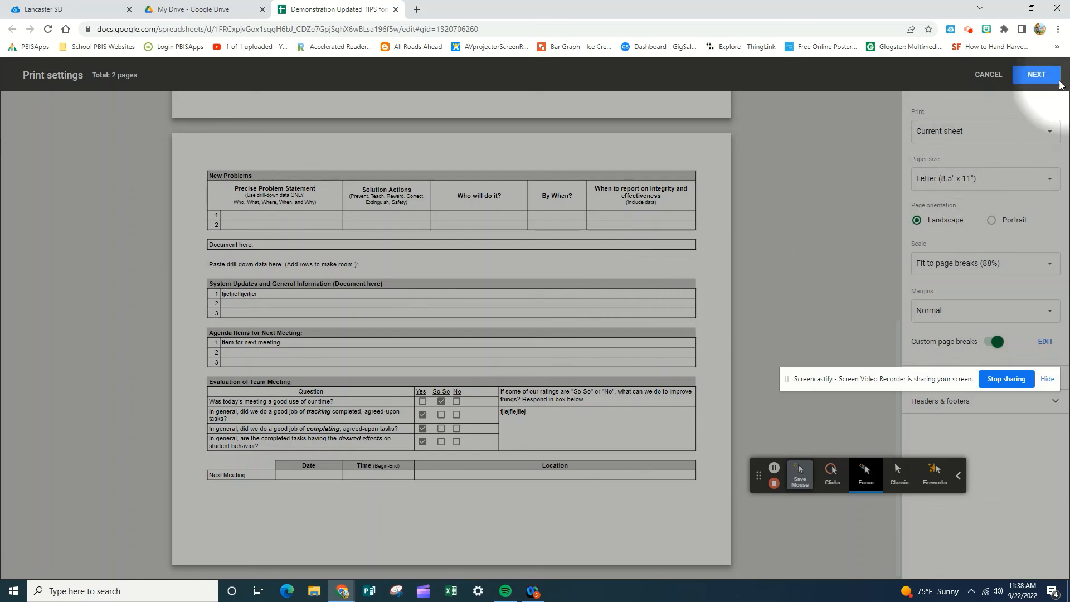
Step: Continue to the printer dialog and cancel it without printing the form
{"action": "left_click", "coordinate": [1030, 80]}
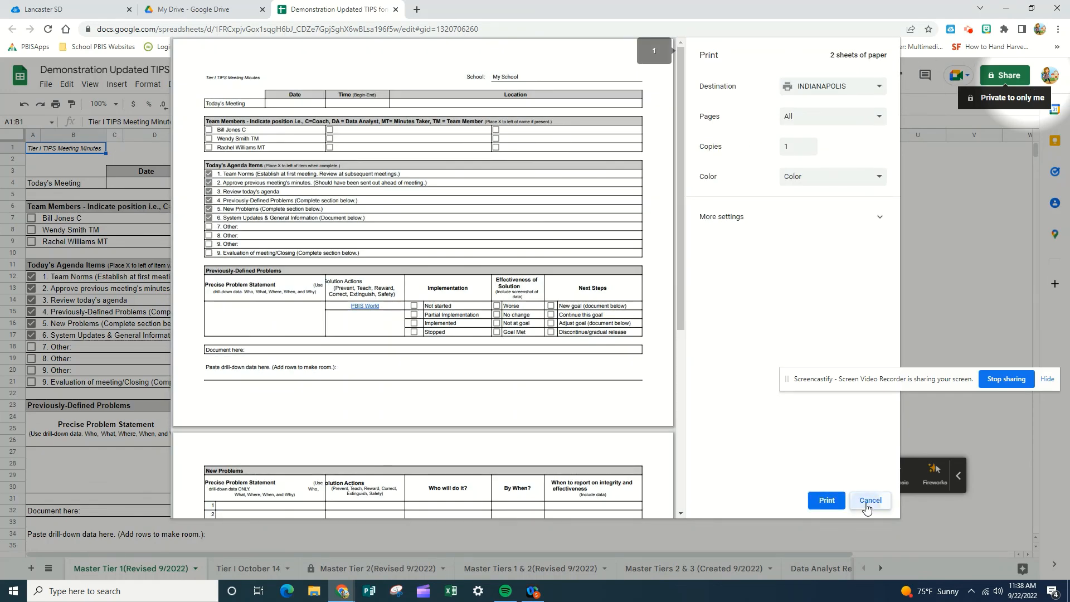
{"action": "left_click", "coordinate": [870, 502]}
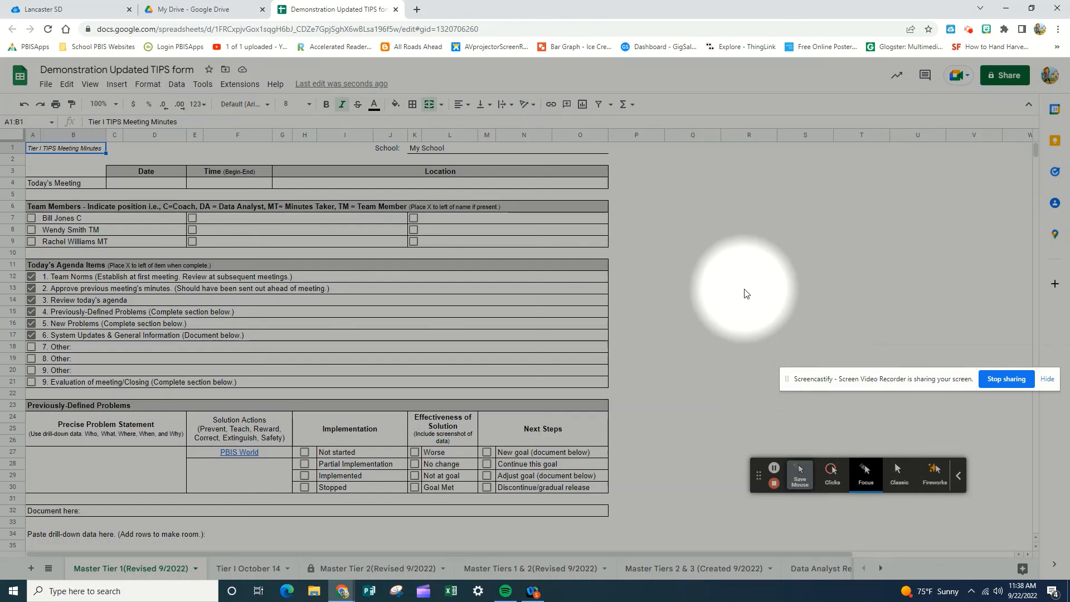